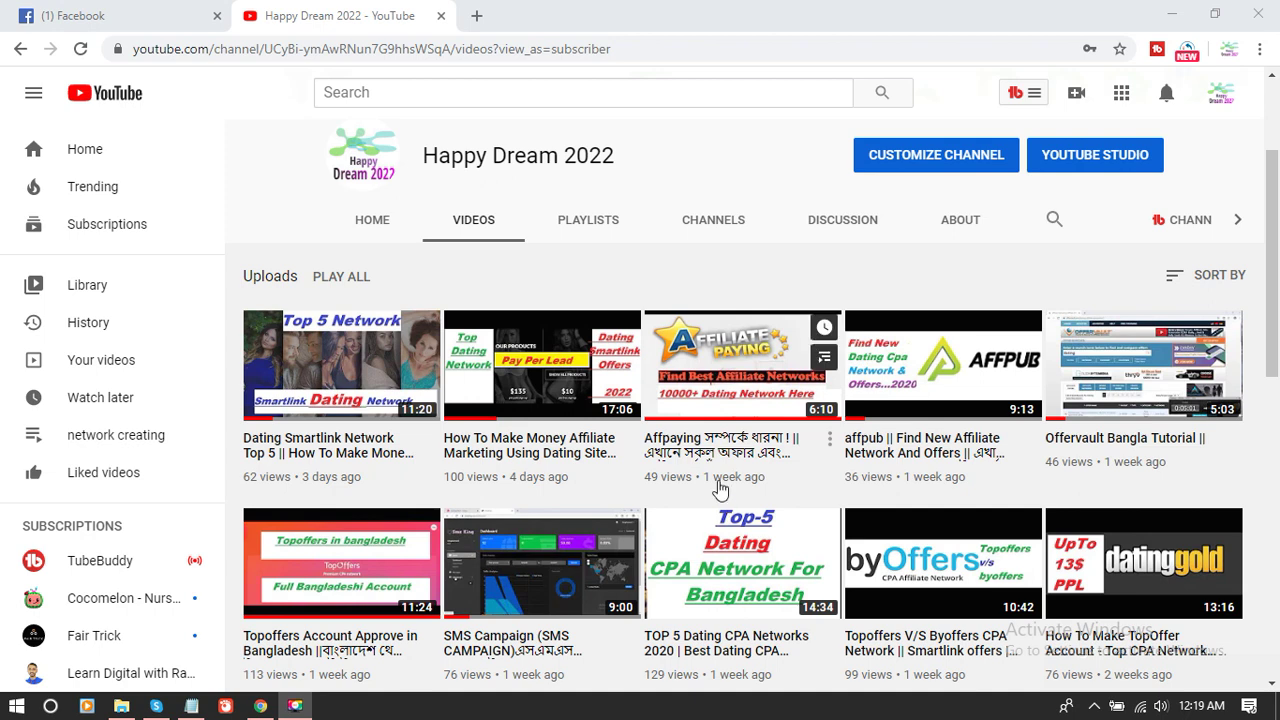
- Scroll through the channel's uploaded videos and open a new browser tab
scroll(724, 495, down, 1)
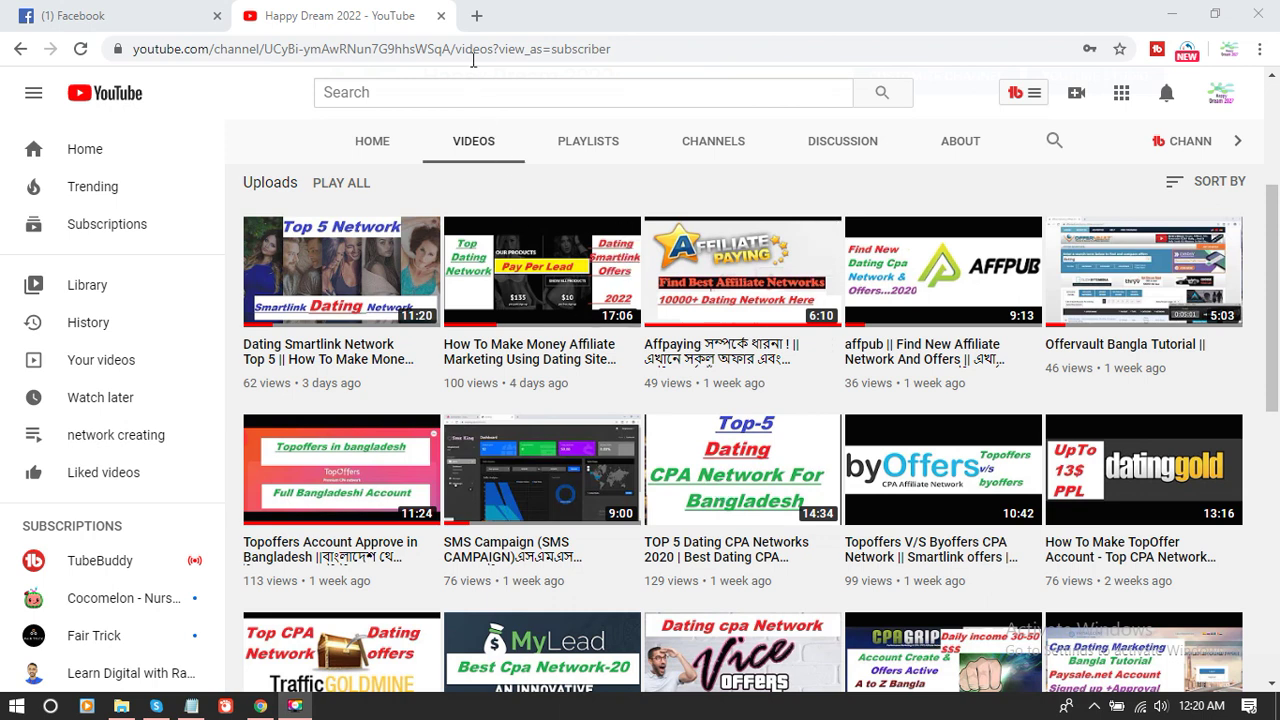
click(476, 16)
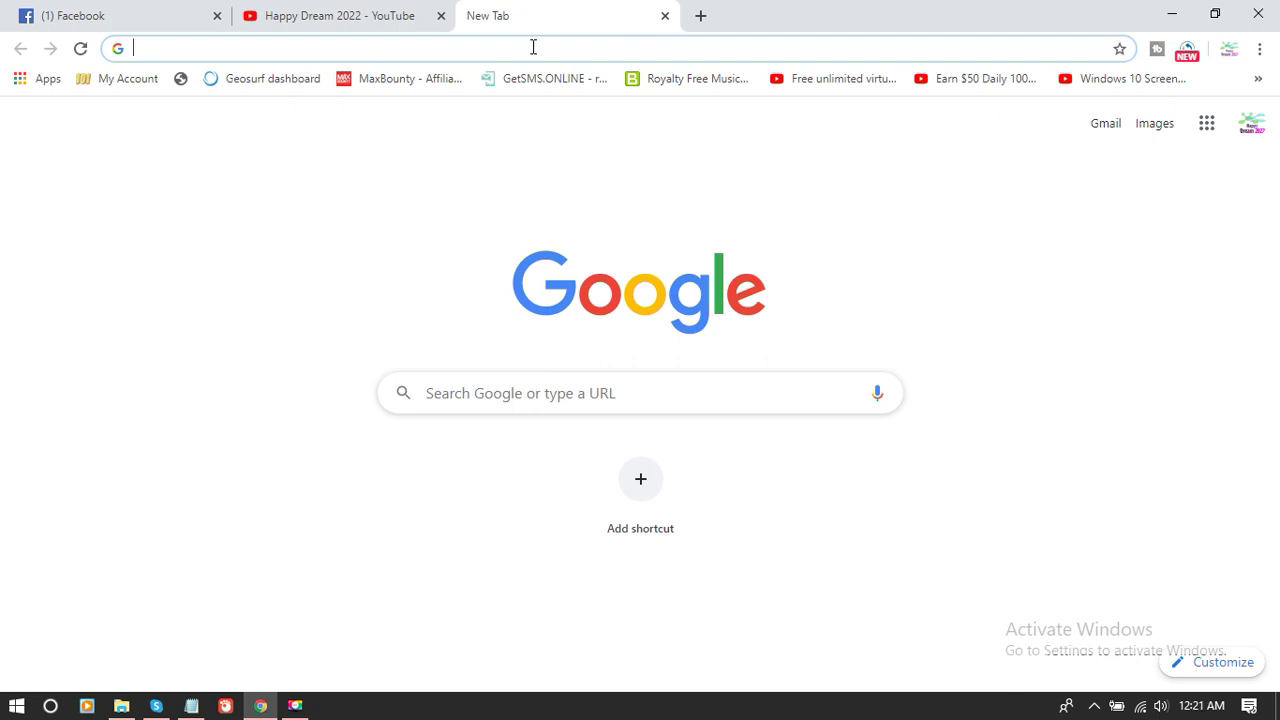
- Search Google for 'trafee' and open the Trafee website from the results
text(trafee)
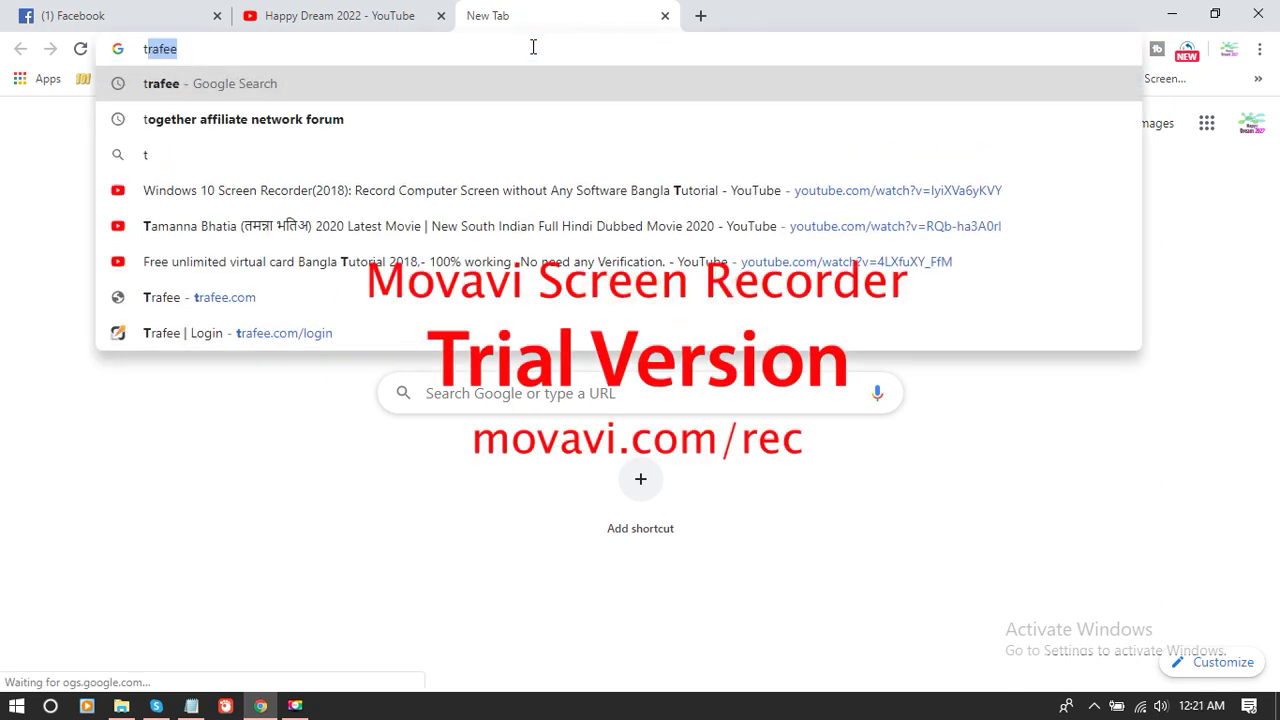
key(Return)
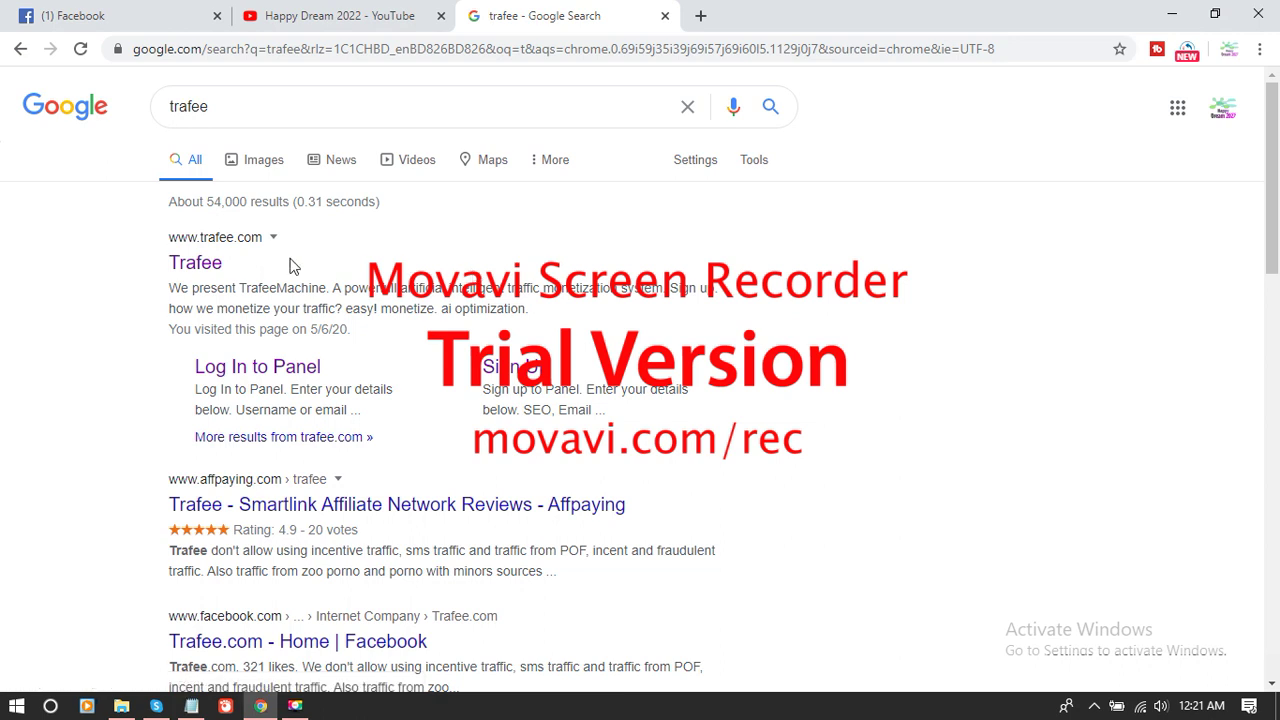
click(192, 263)
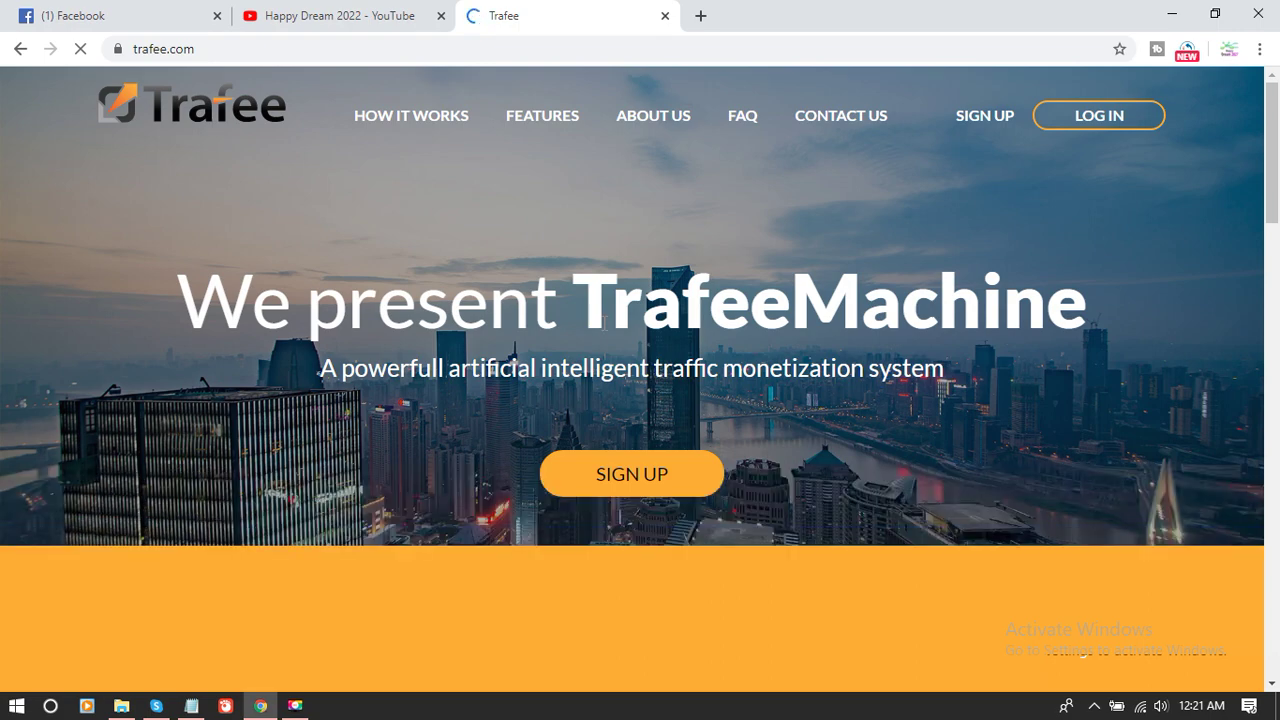
- Open the Trafee sign-up form and fill the Email, Username, Password and Repeat Password fields
scroll(604, 322, down, 2)
scroll(604, 322, up, 2)
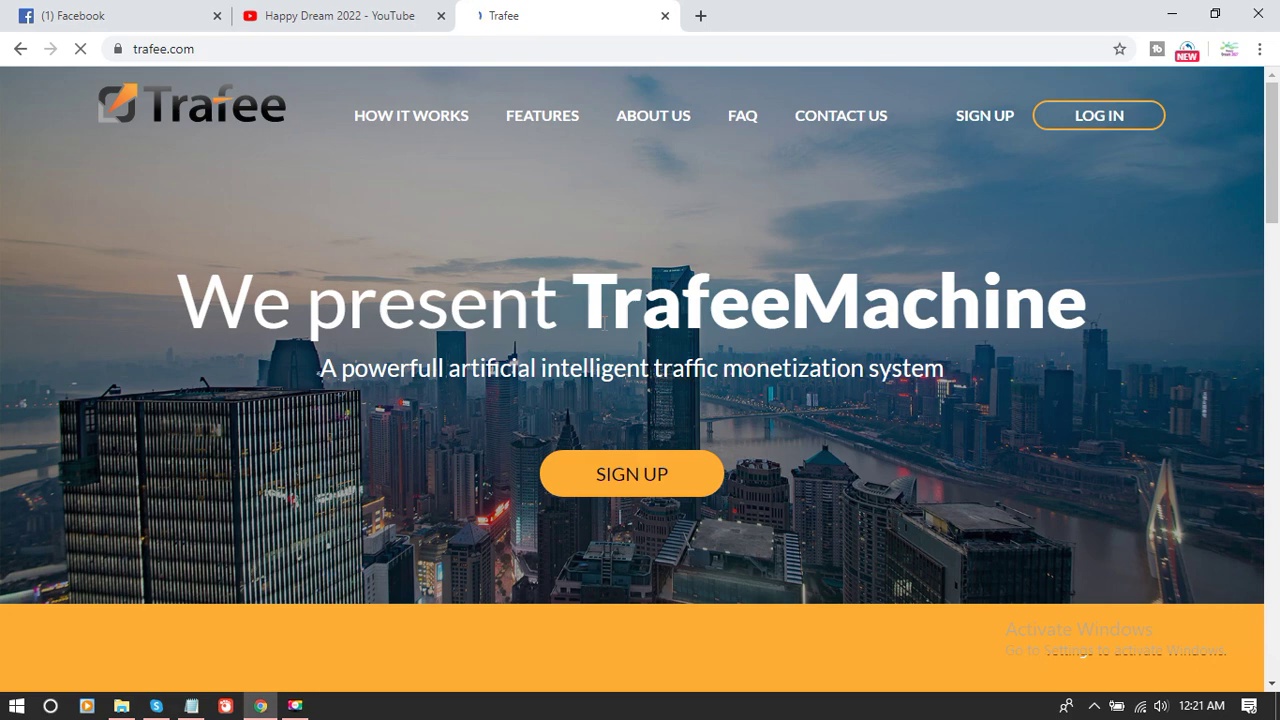
click(998, 120)
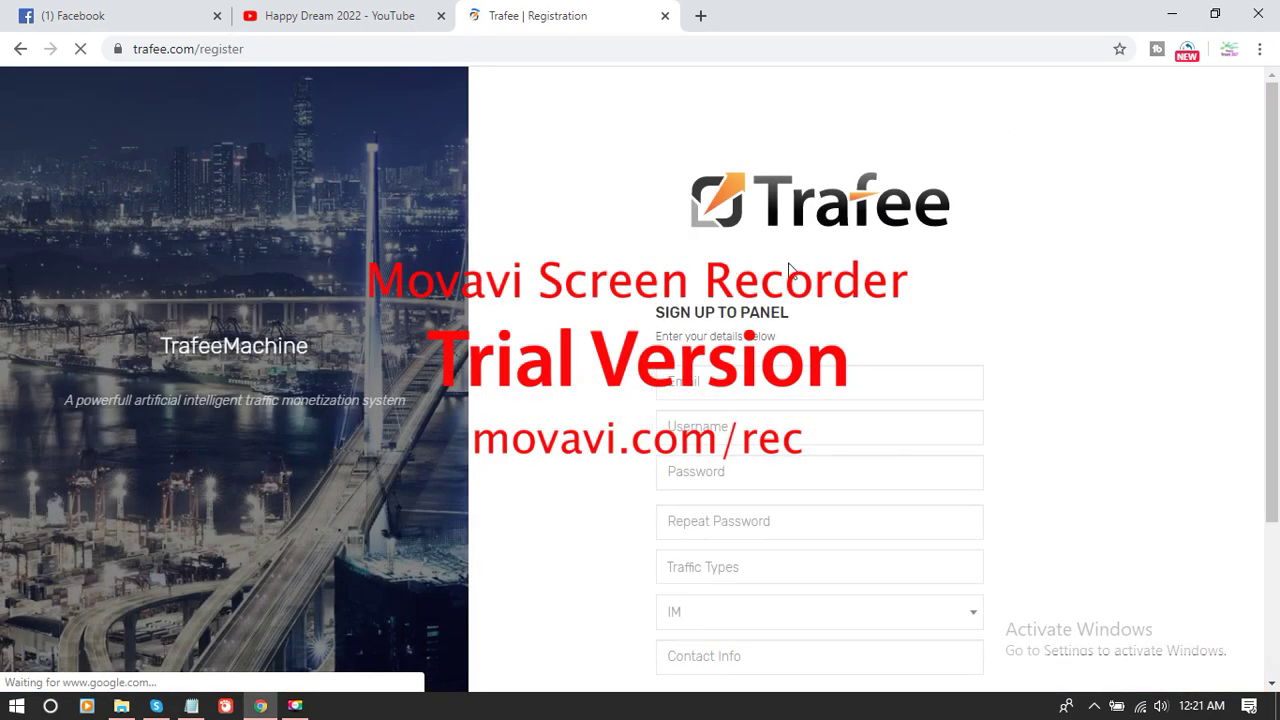
scroll(781, 270, down, 1)
click(788, 288)
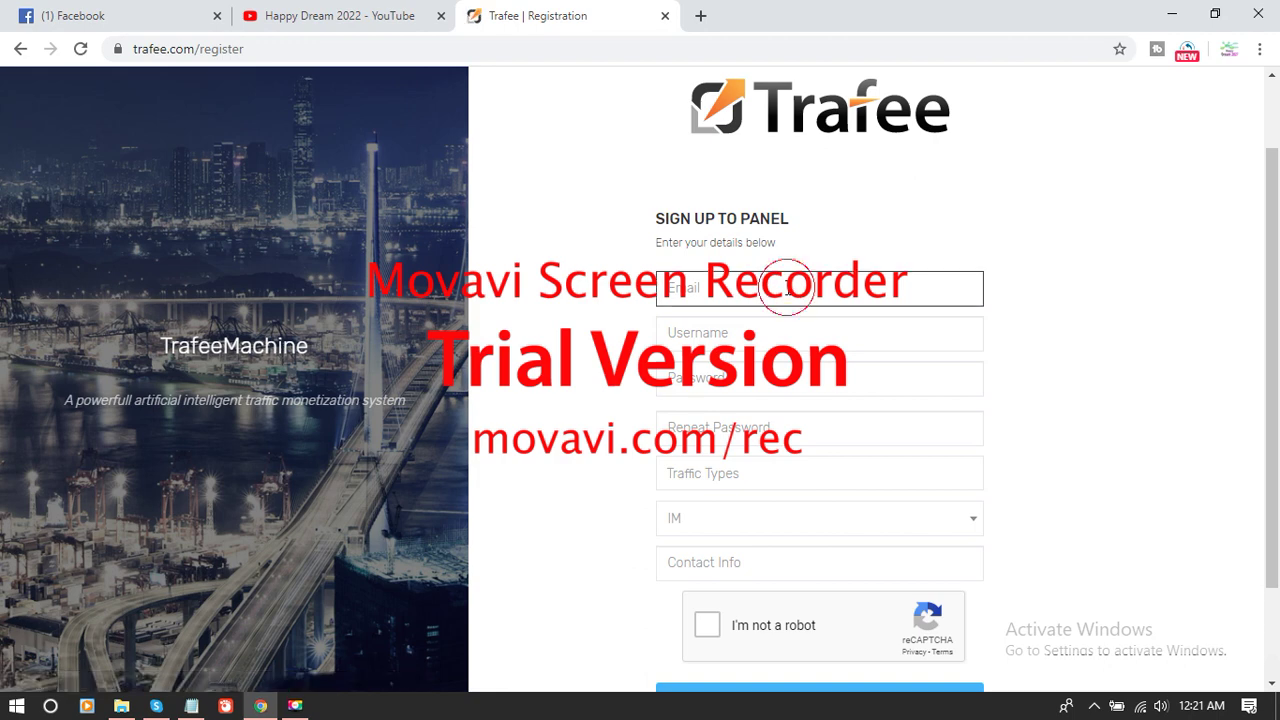
click(758, 331)
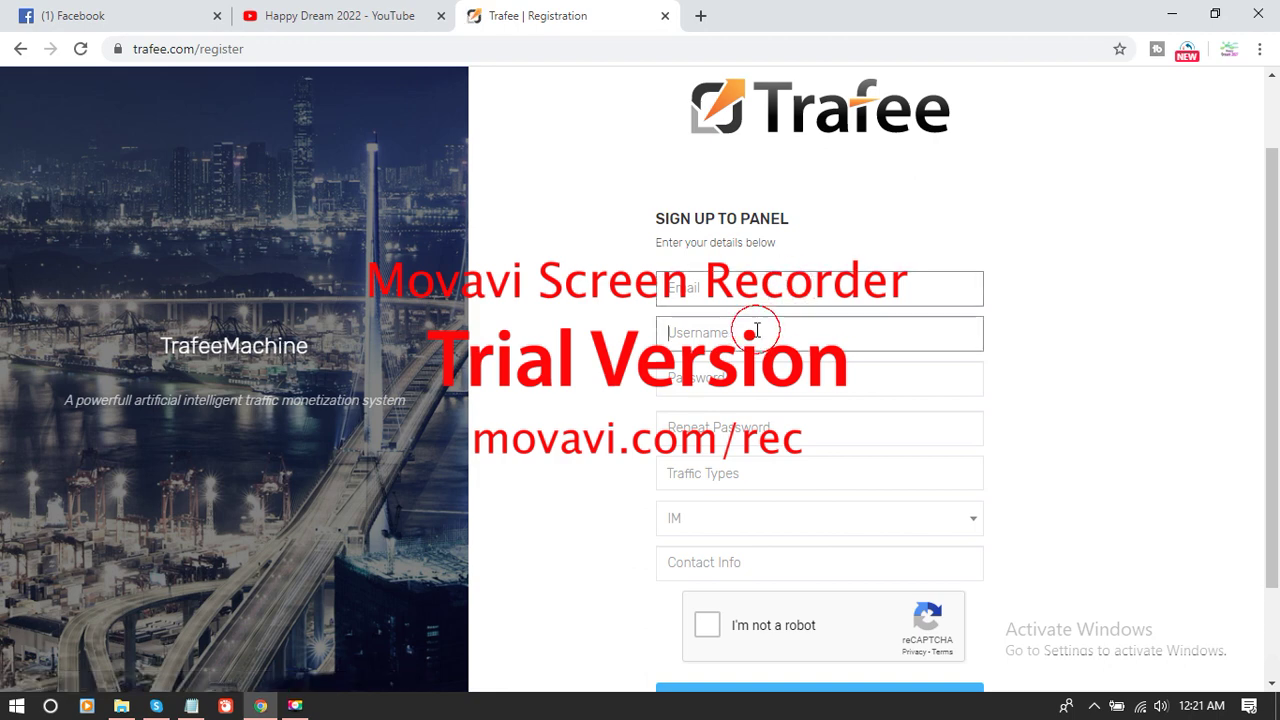
click(756, 369)
click(751, 328)
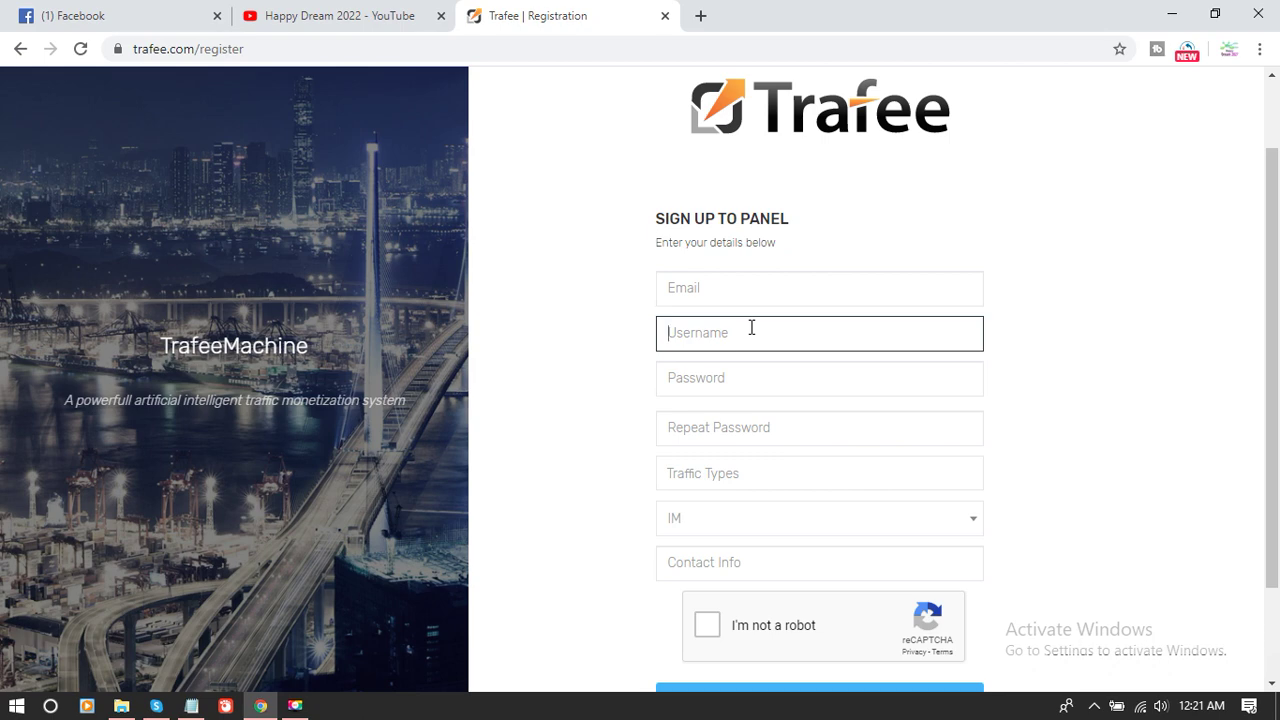
click(751, 330)
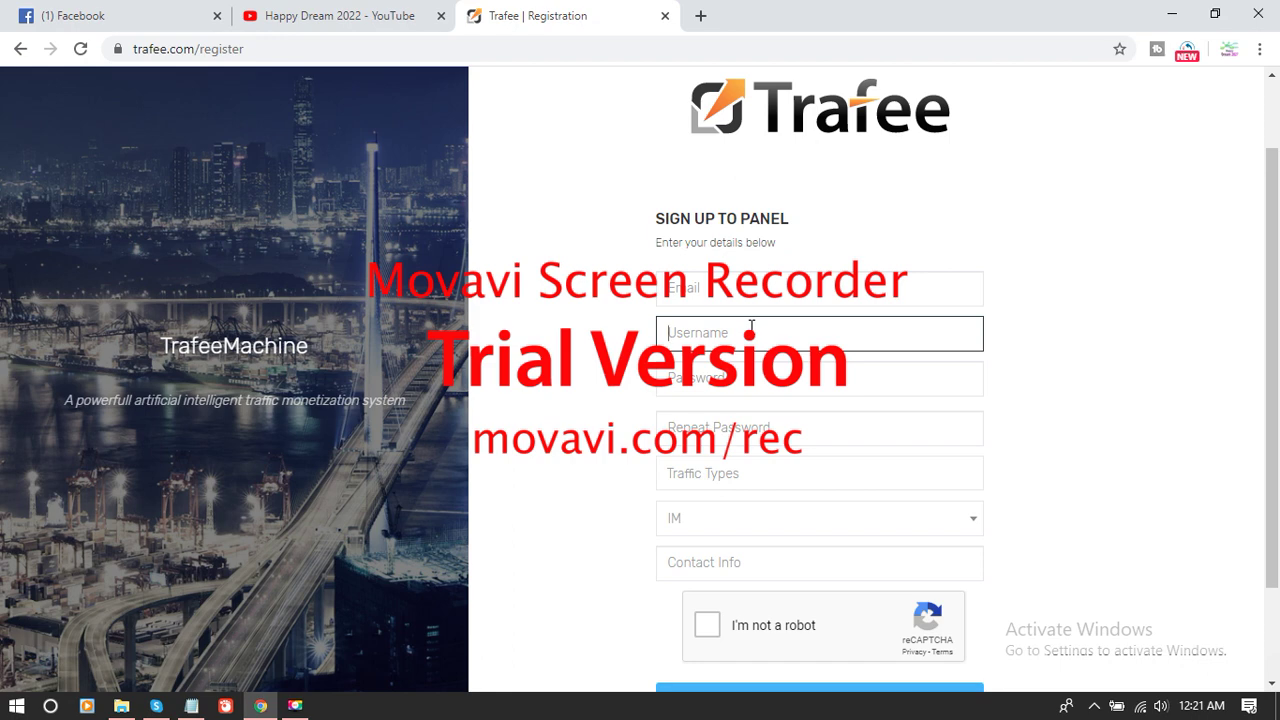
click(736, 299)
click(738, 322)
click(737, 366)
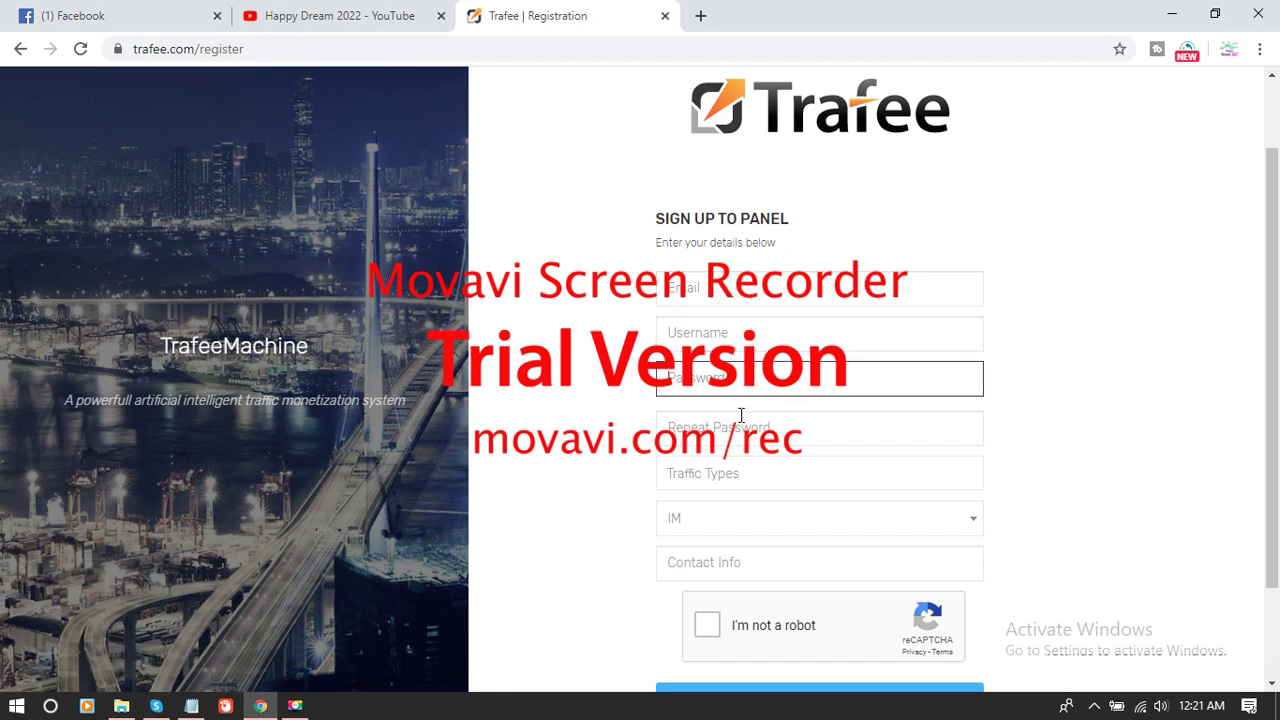
click(740, 430)
- Add Email, SEO and Social as the traffic types
click(752, 473)
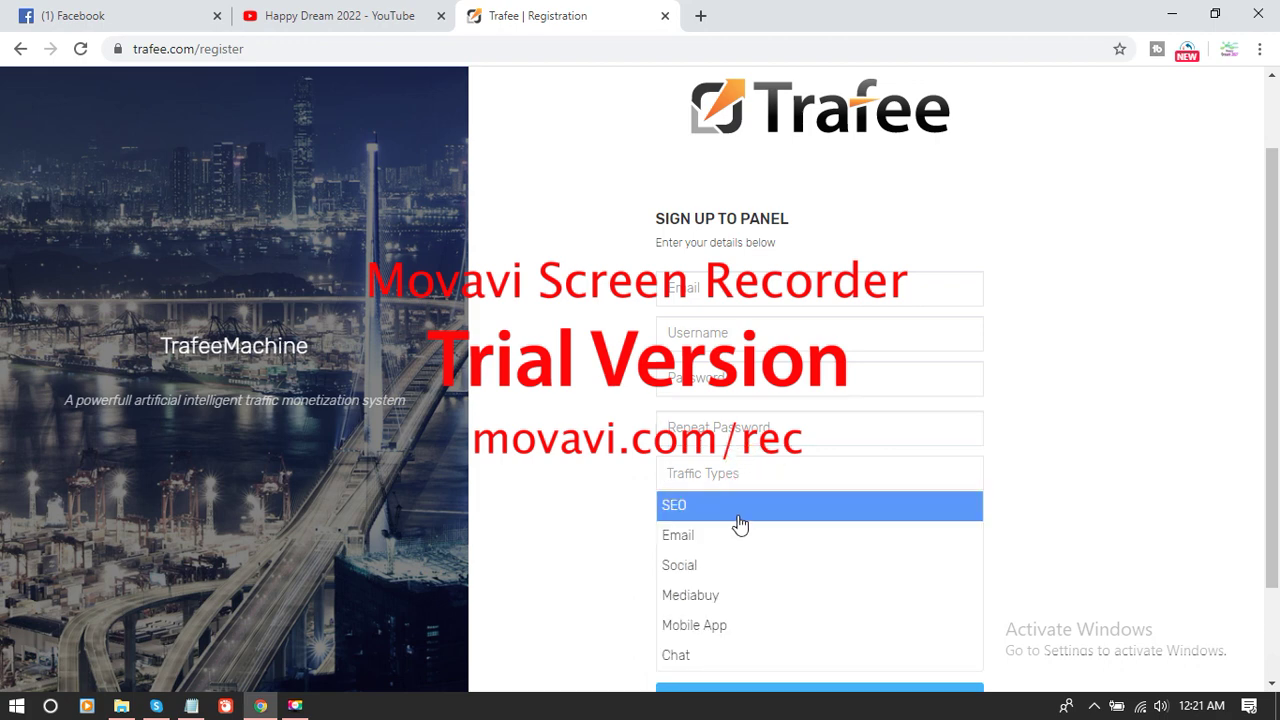
click(711, 538)
click(770, 468)
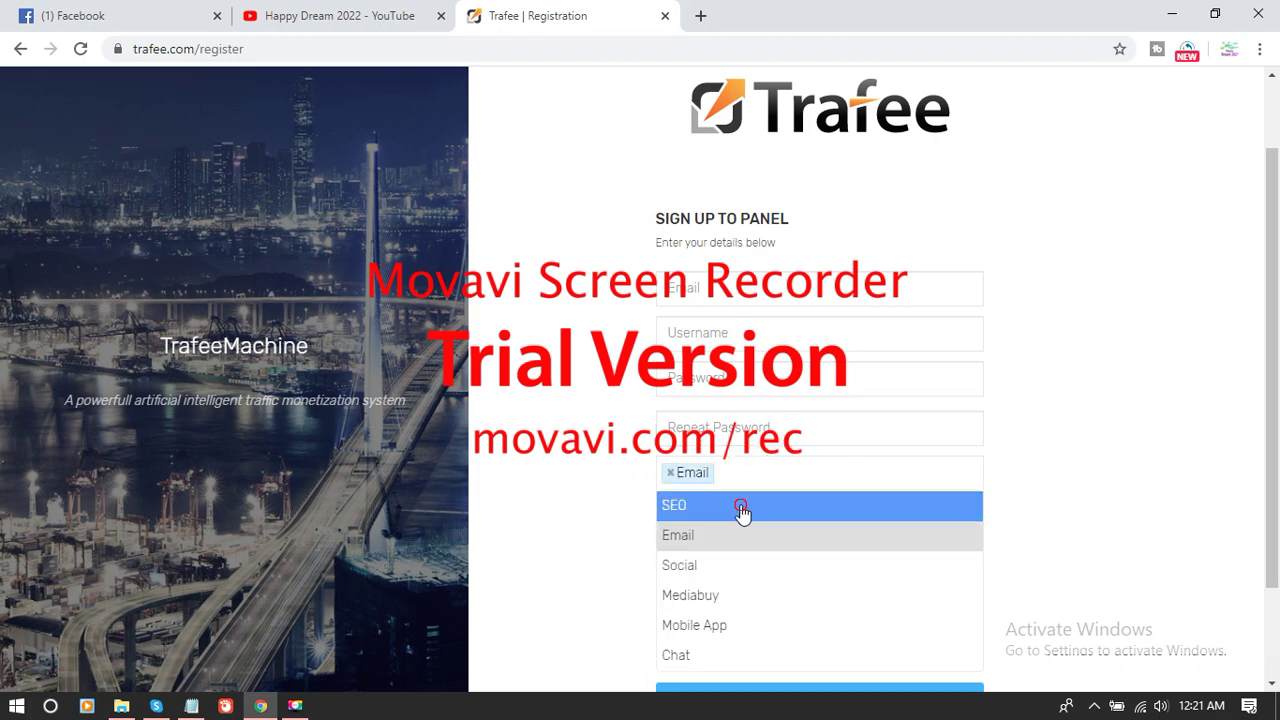
click(743, 508)
click(834, 474)
click(763, 564)
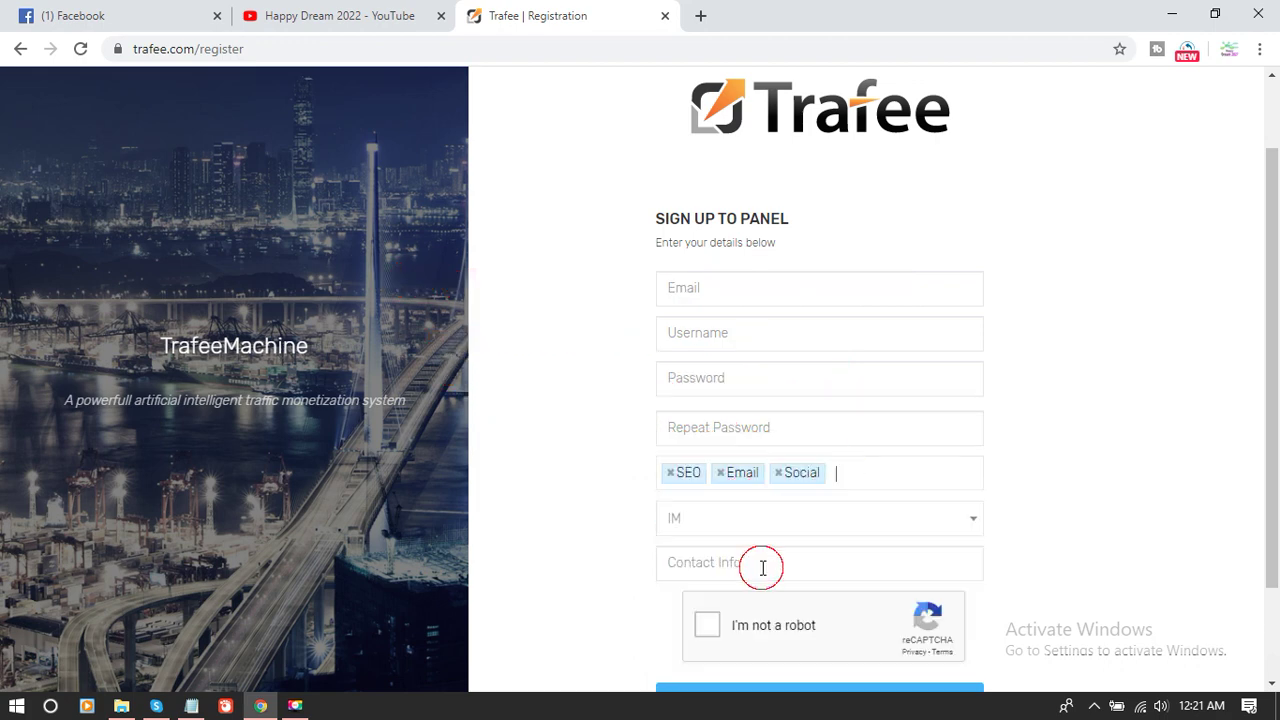
scroll(853, 520, down, 1)
- Choose Skype as the messenger and pass the reCAPTCHA robot check
click(771, 393)
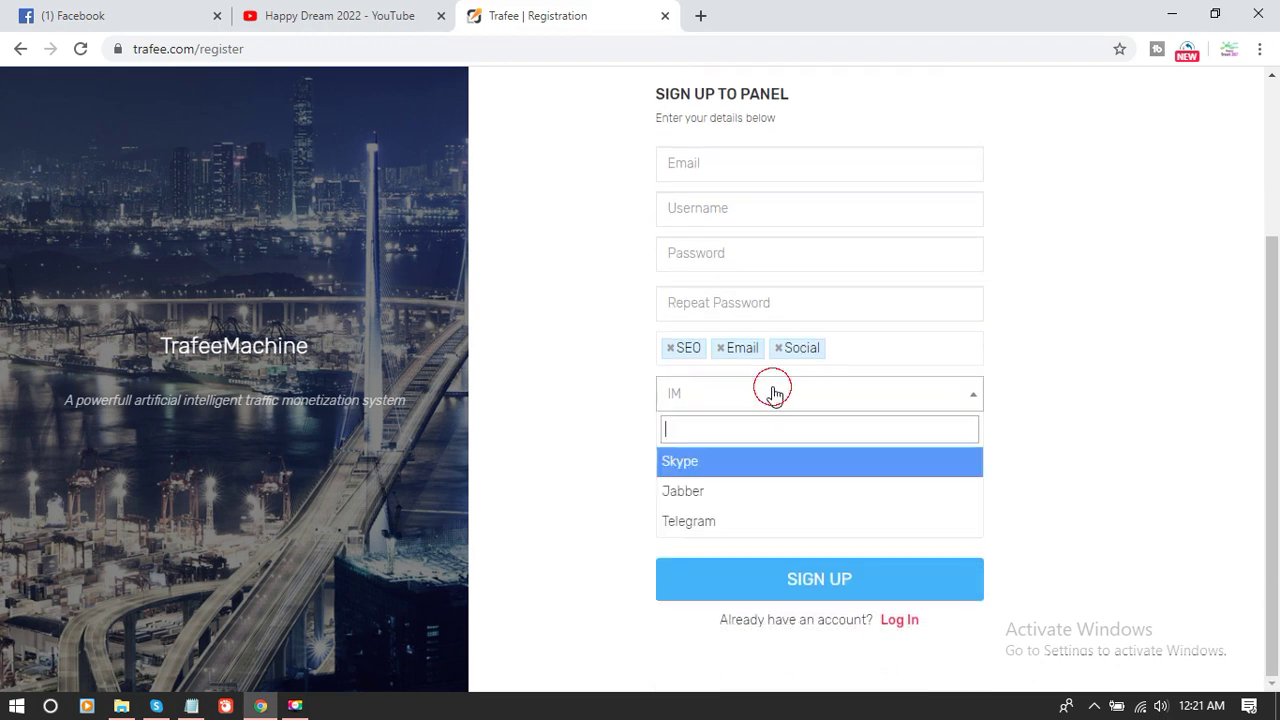
click(716, 464)
click(750, 436)
click(711, 404)
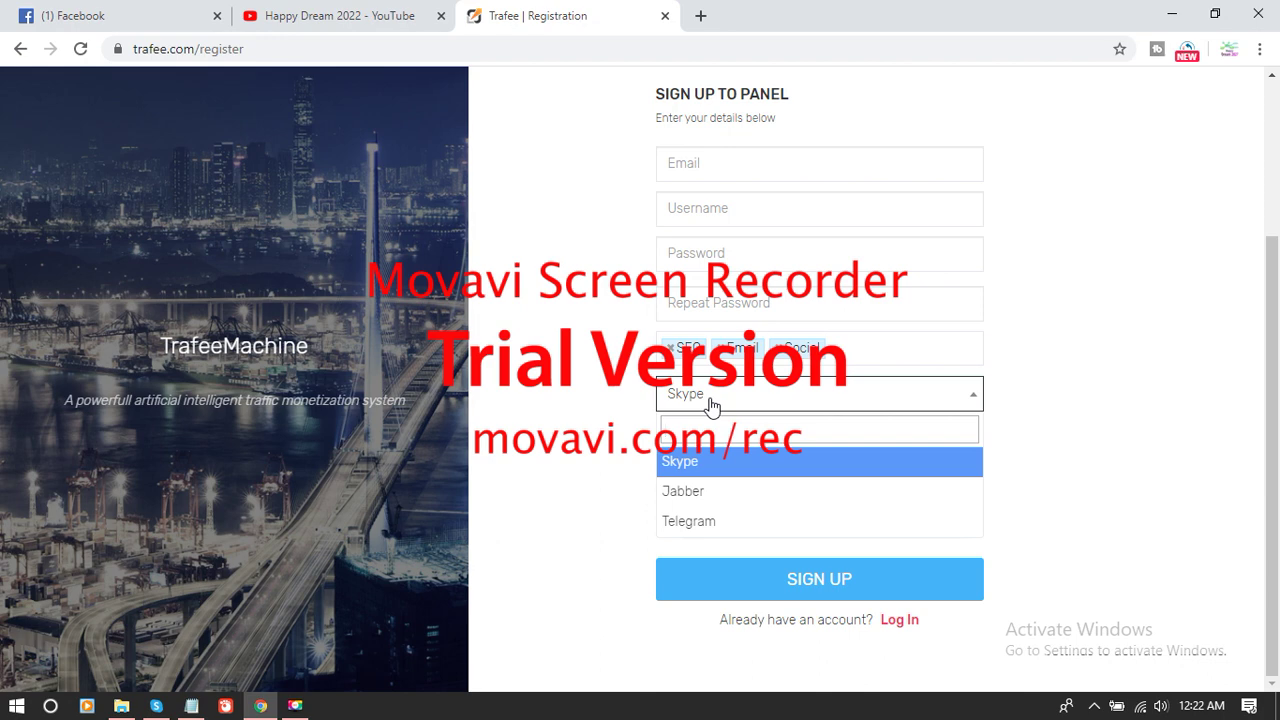
click(757, 461)
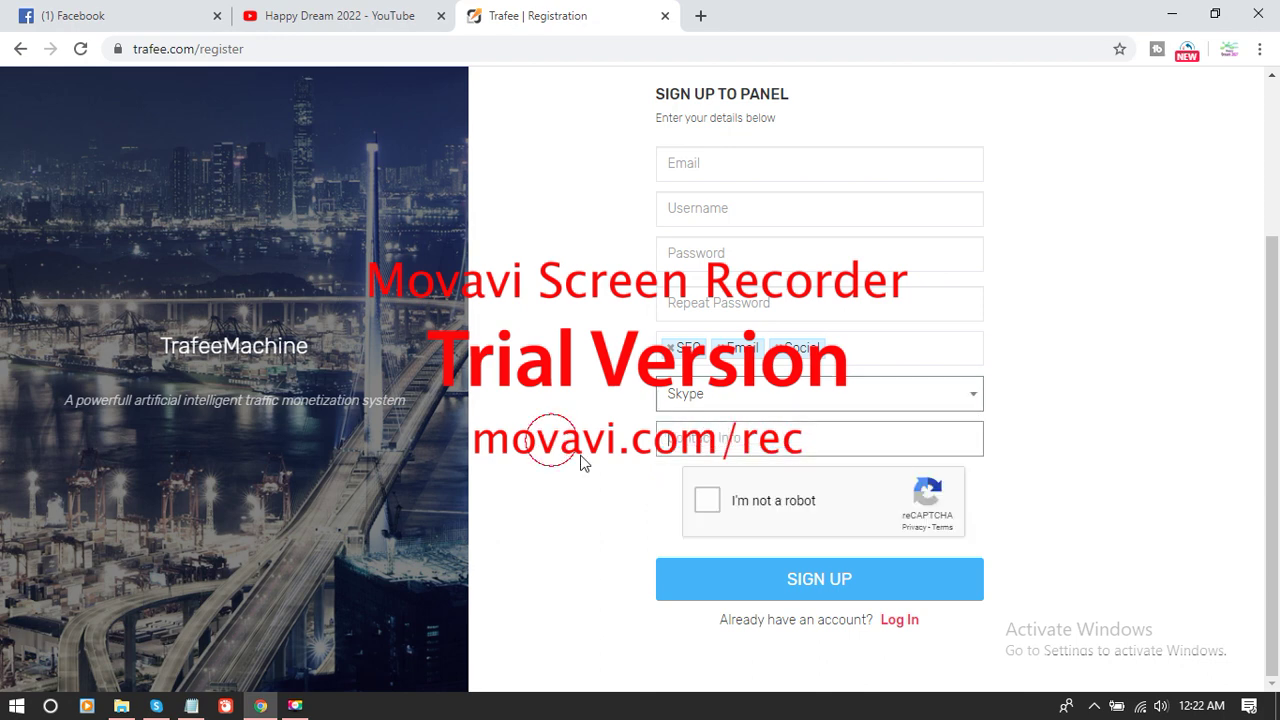
click(697, 502)
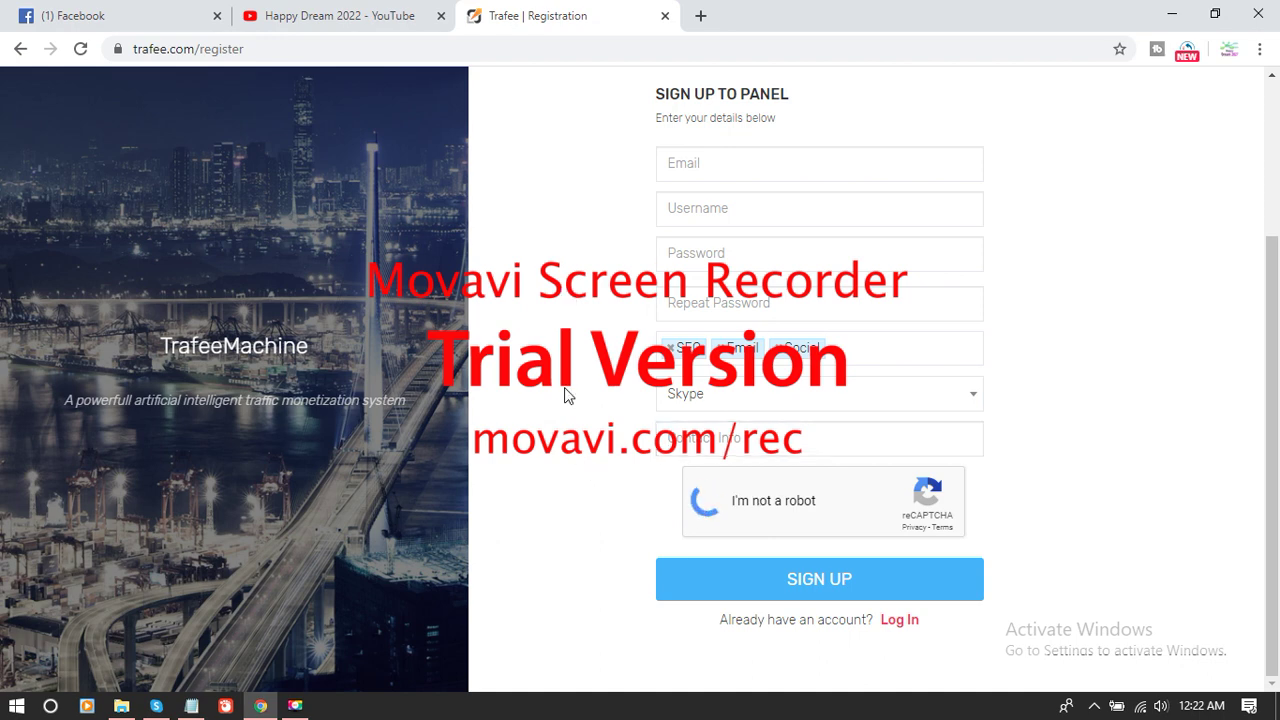
- Submit the Trafee registration form
scroll(720, 451, up, 2)
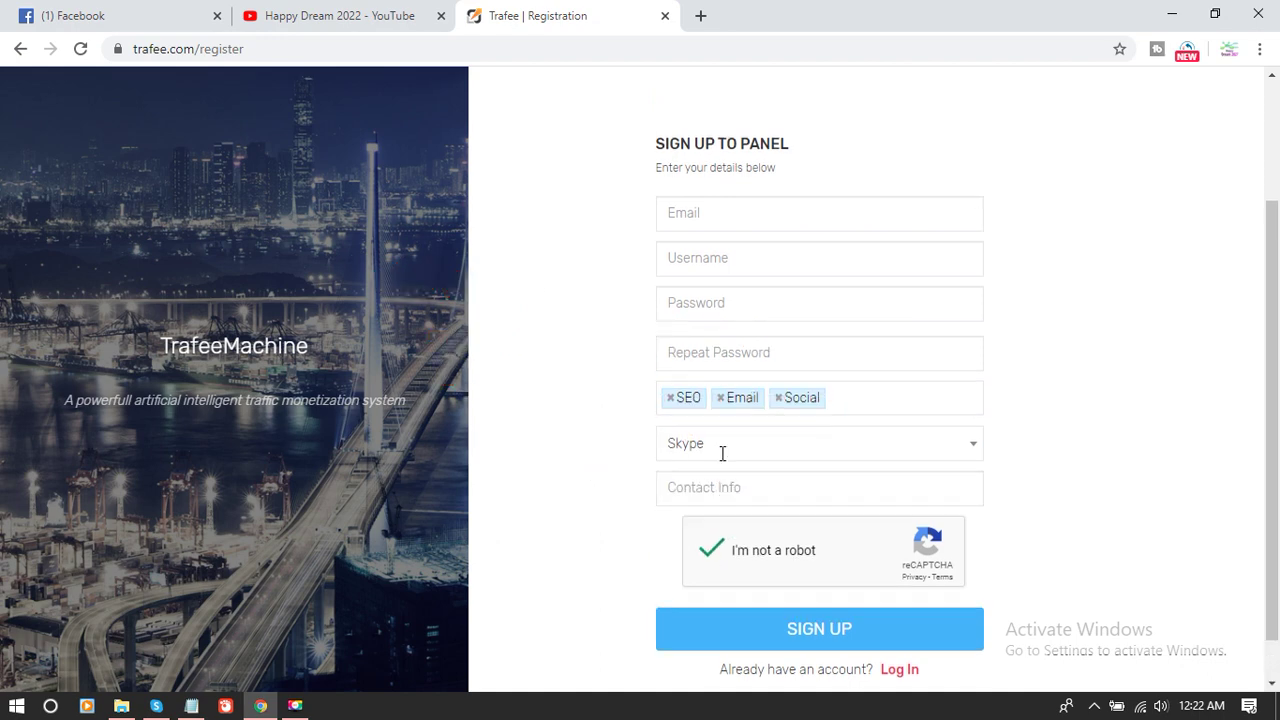
scroll(720, 457, down, 2)
click(824, 590)
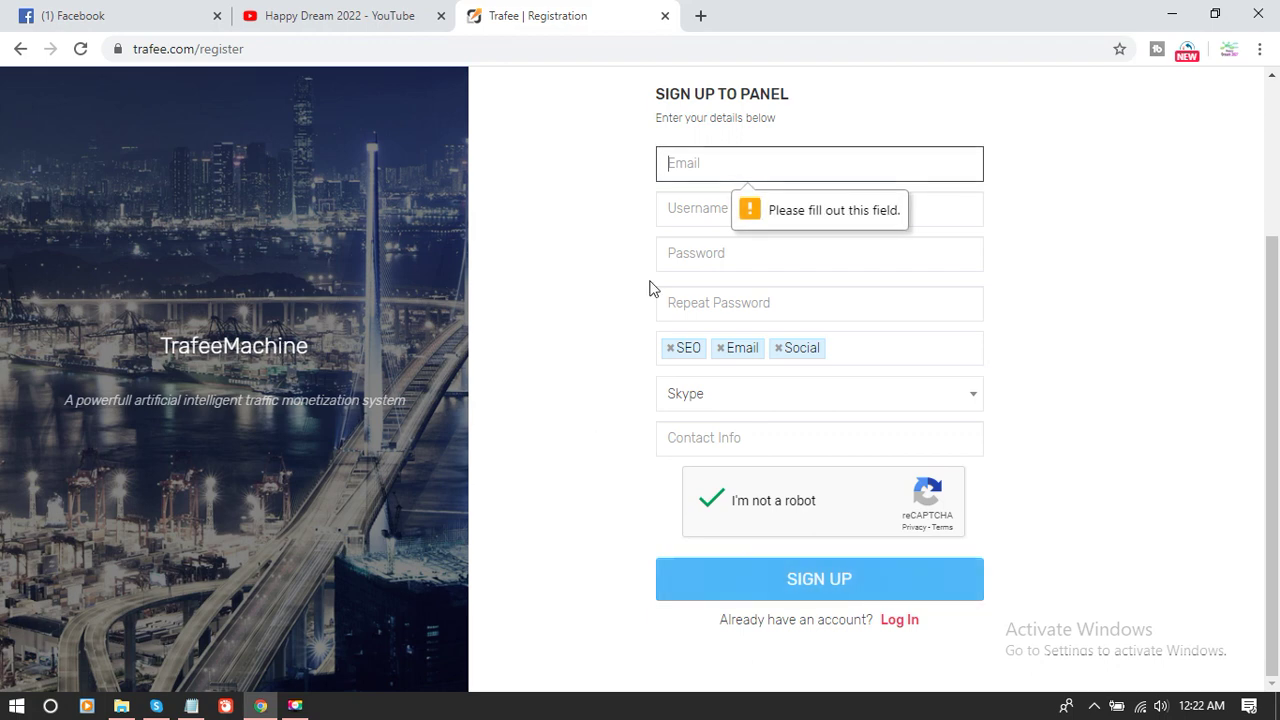
scroll(651, 287, up, 2)
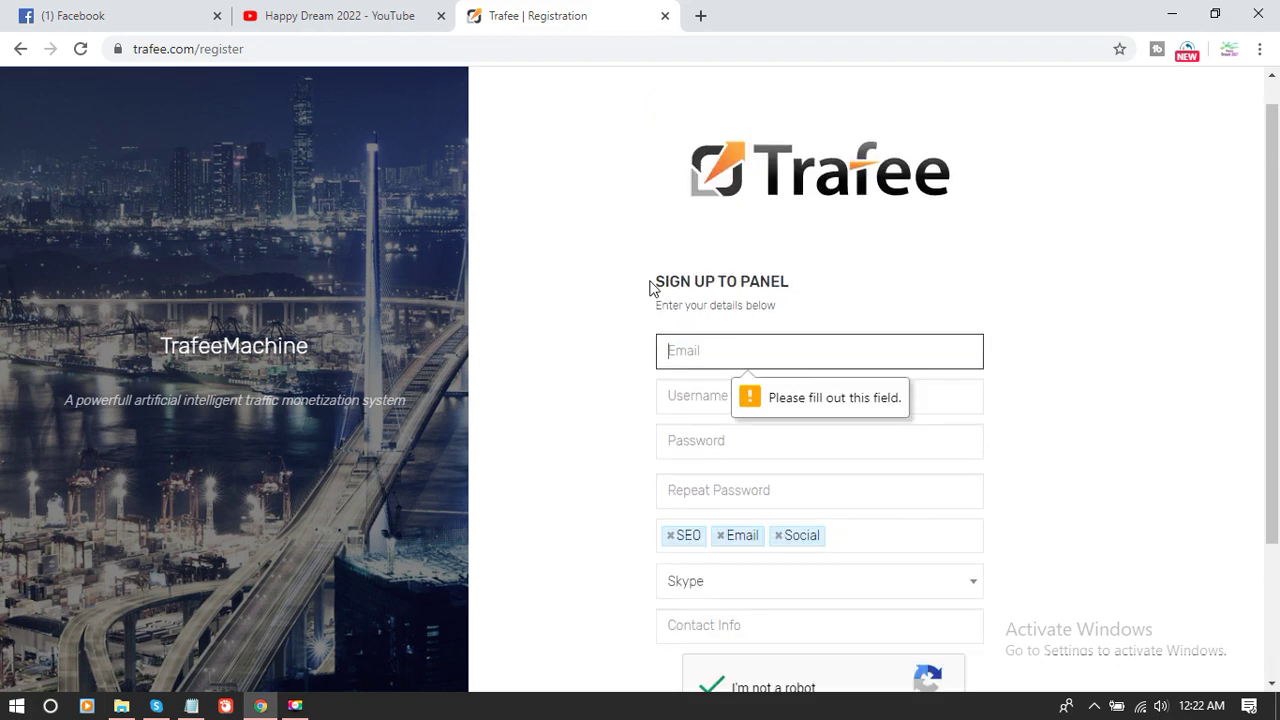
scroll(651, 287, down, 2)
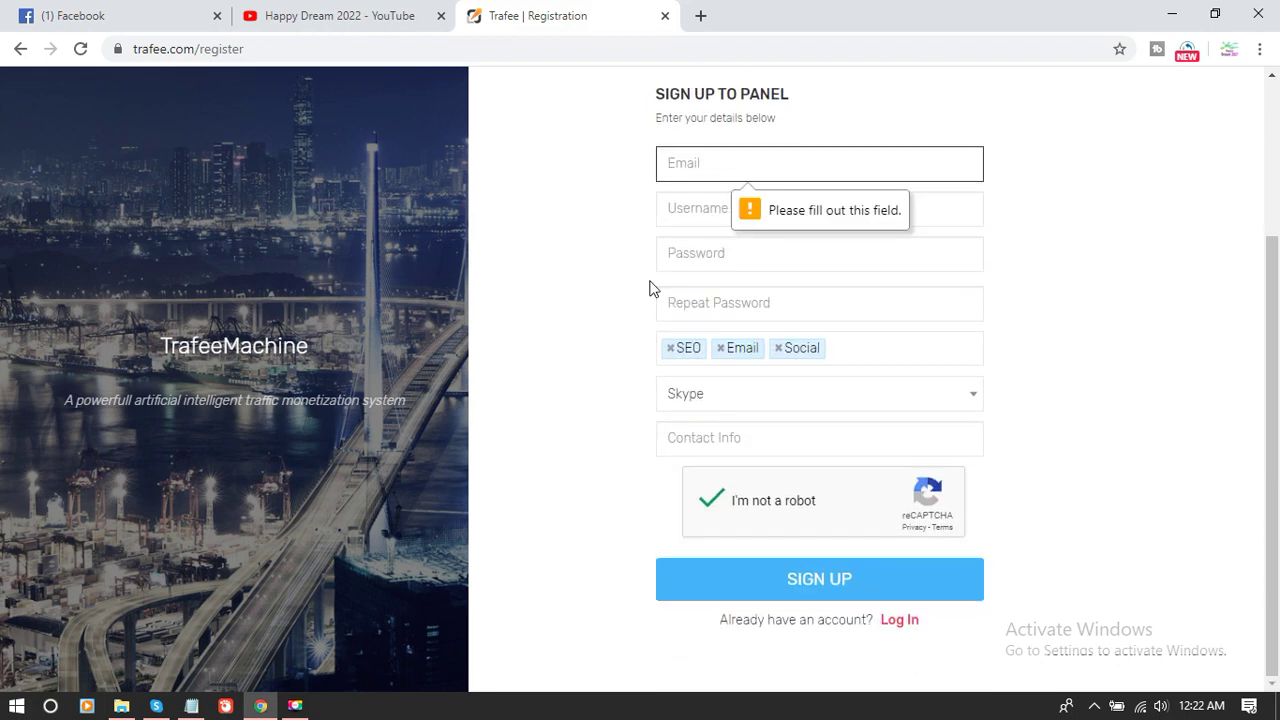
- Go to the Trafee login page, then open Gmail in a new tab
click(889, 622)
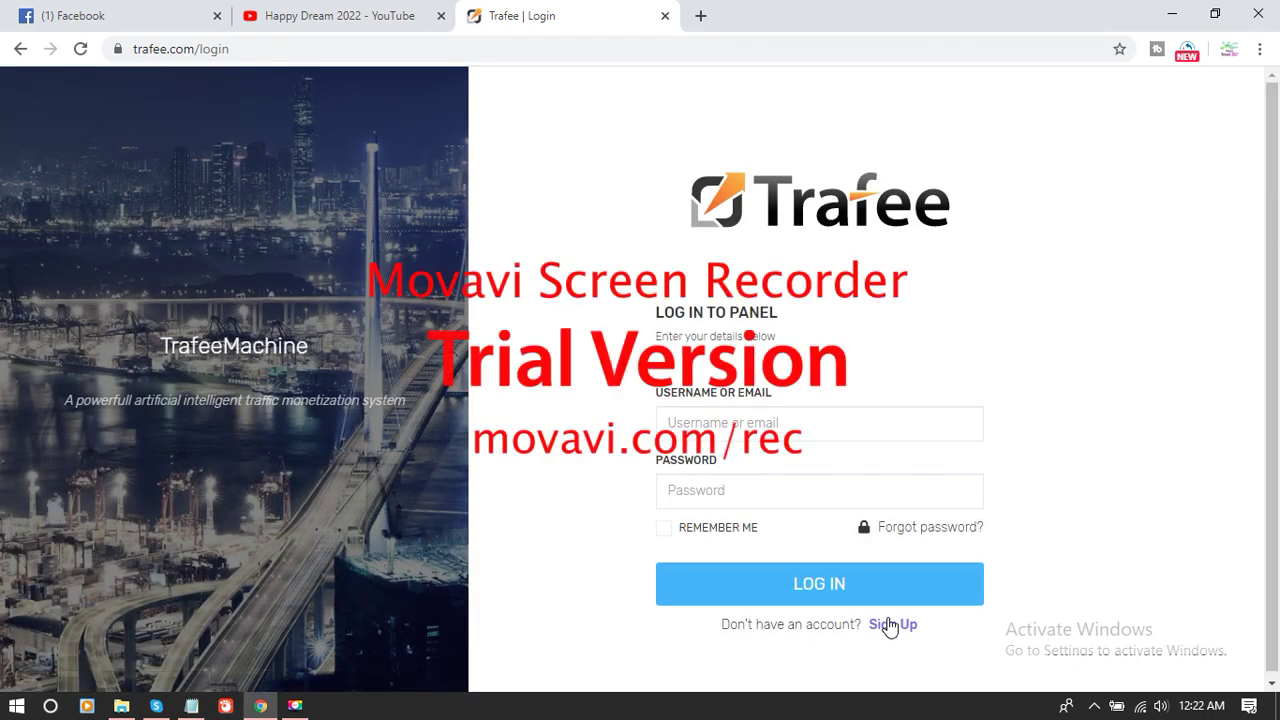
click(701, 17)
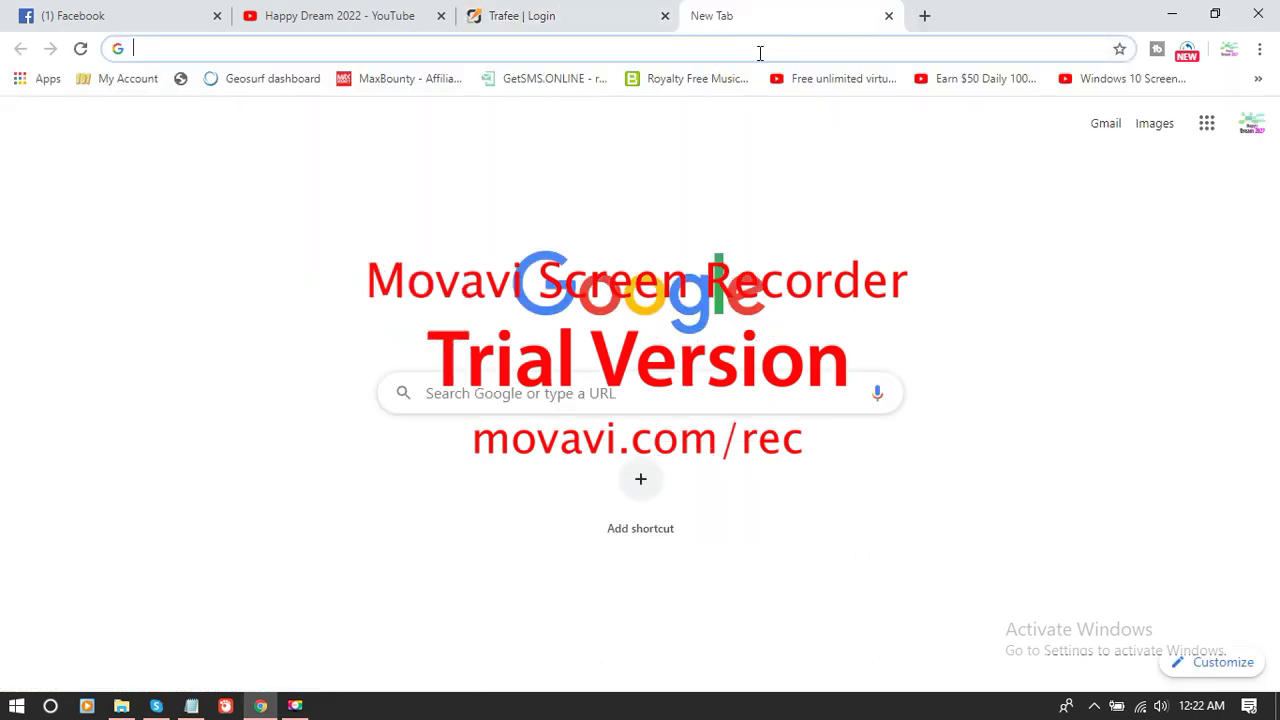
click(1100, 127)
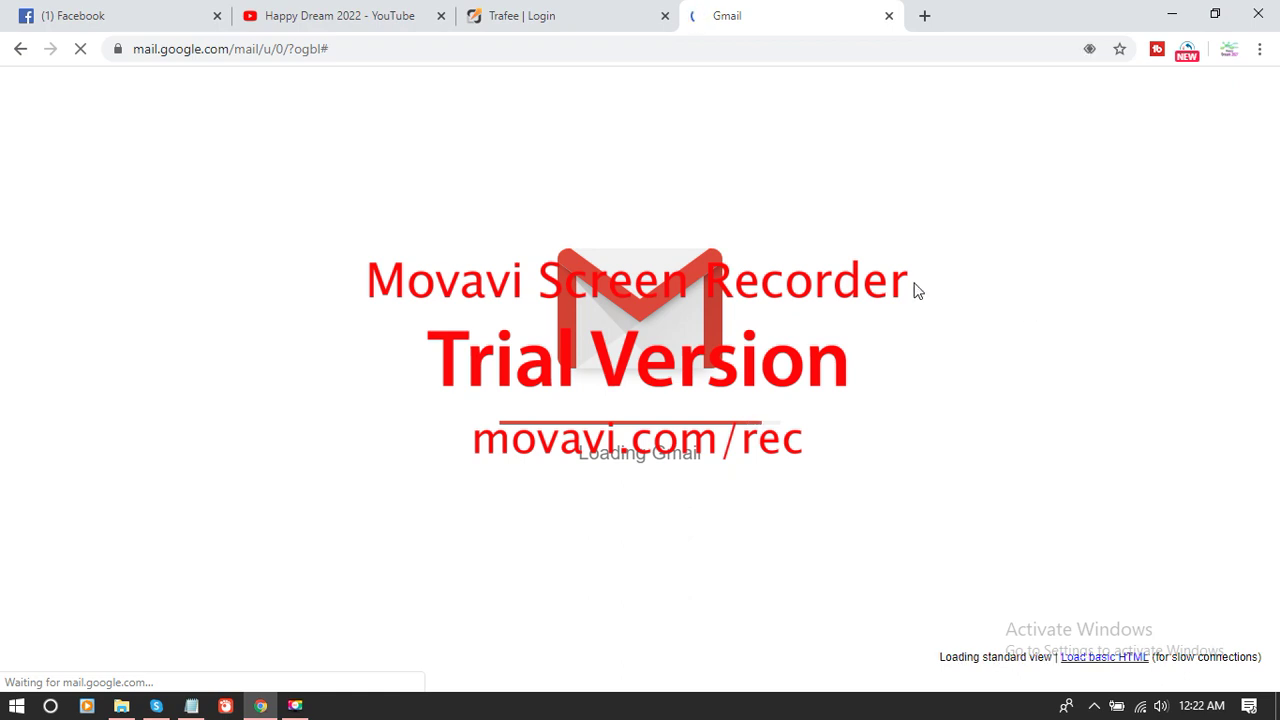
click(372, 14)
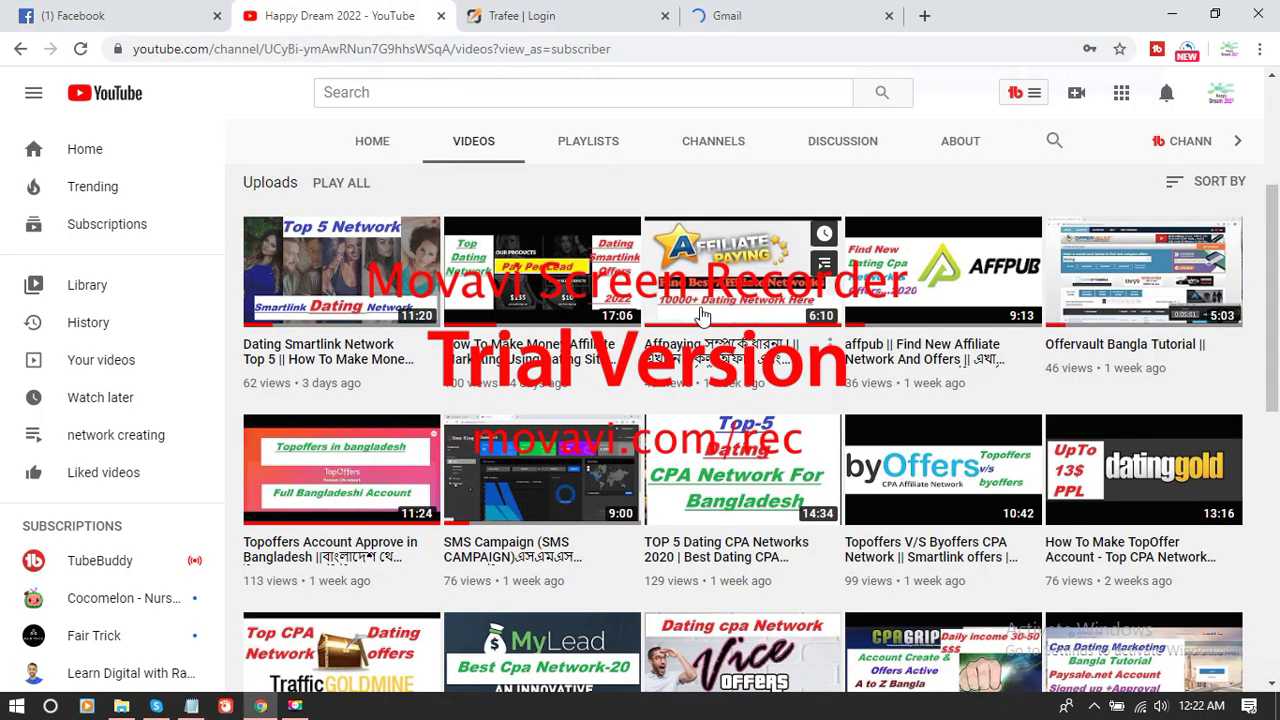
- From the Gmail account menu, choose to add another Google account
scroll(610, 320, down, 7)
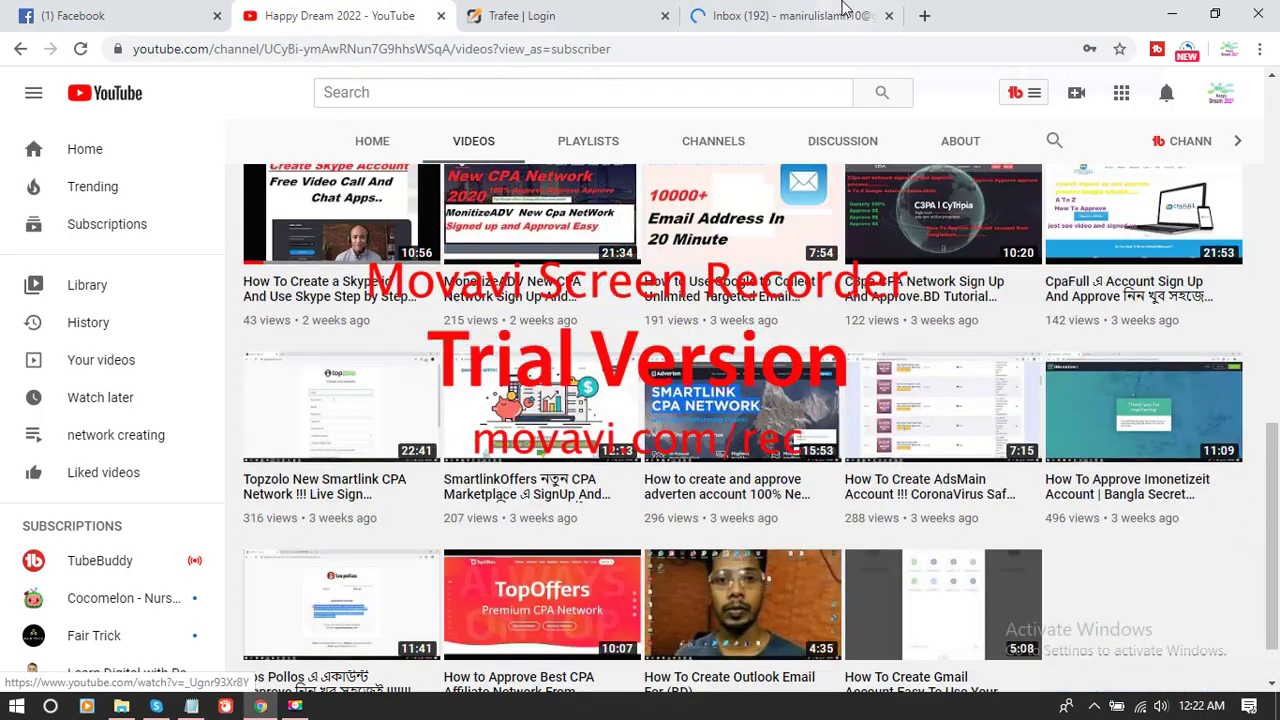
click(843, 12)
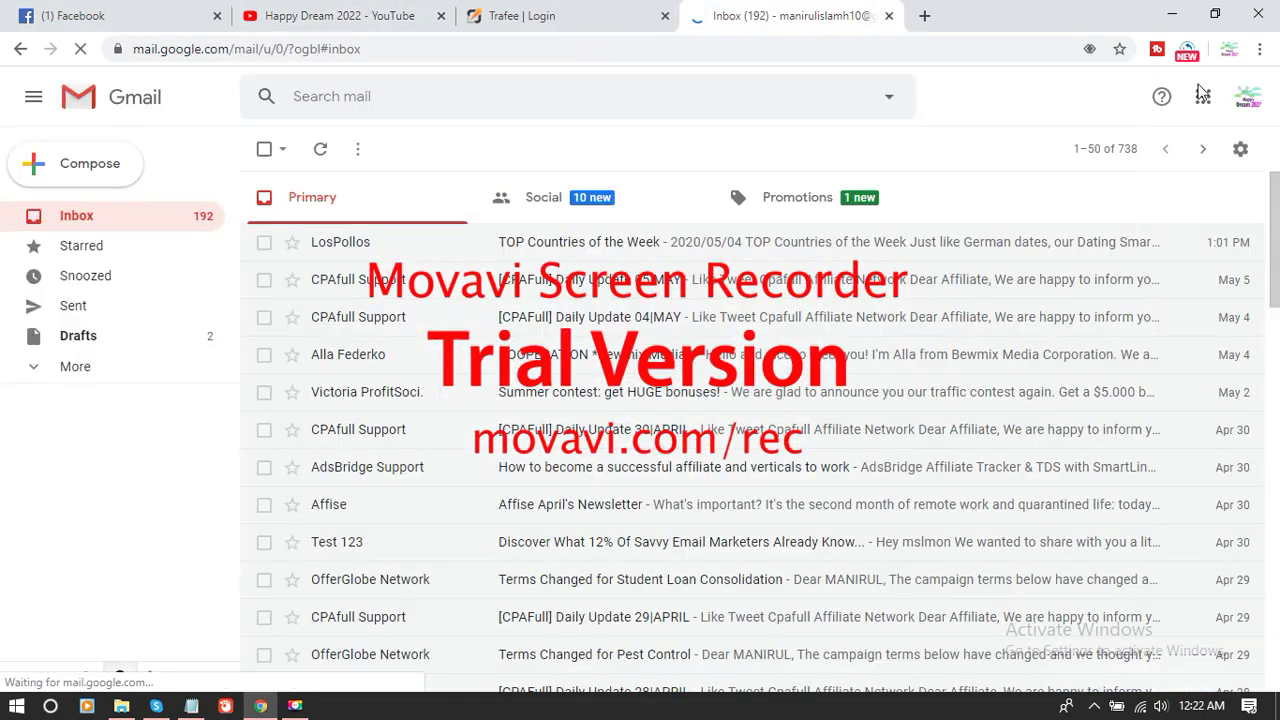
click(1248, 96)
click(1088, 362)
click(843, 17)
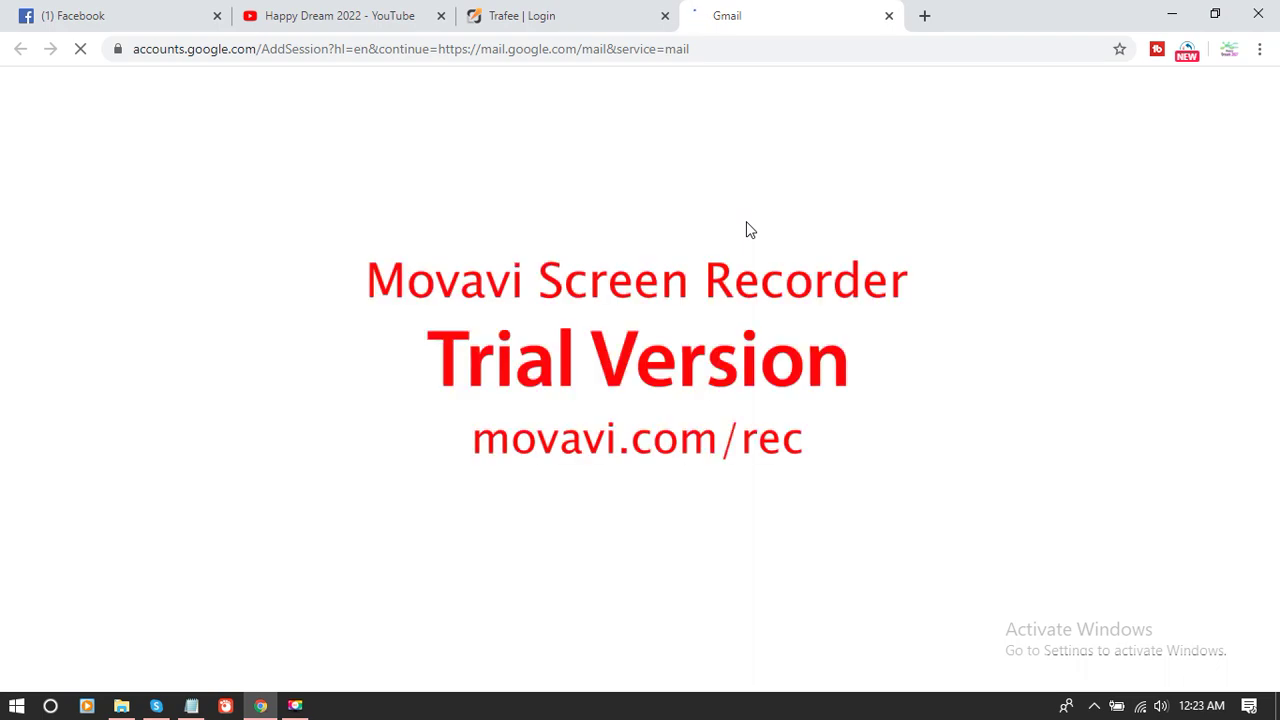
- Sign in with the second Google account's email address and password
click(662, 339)
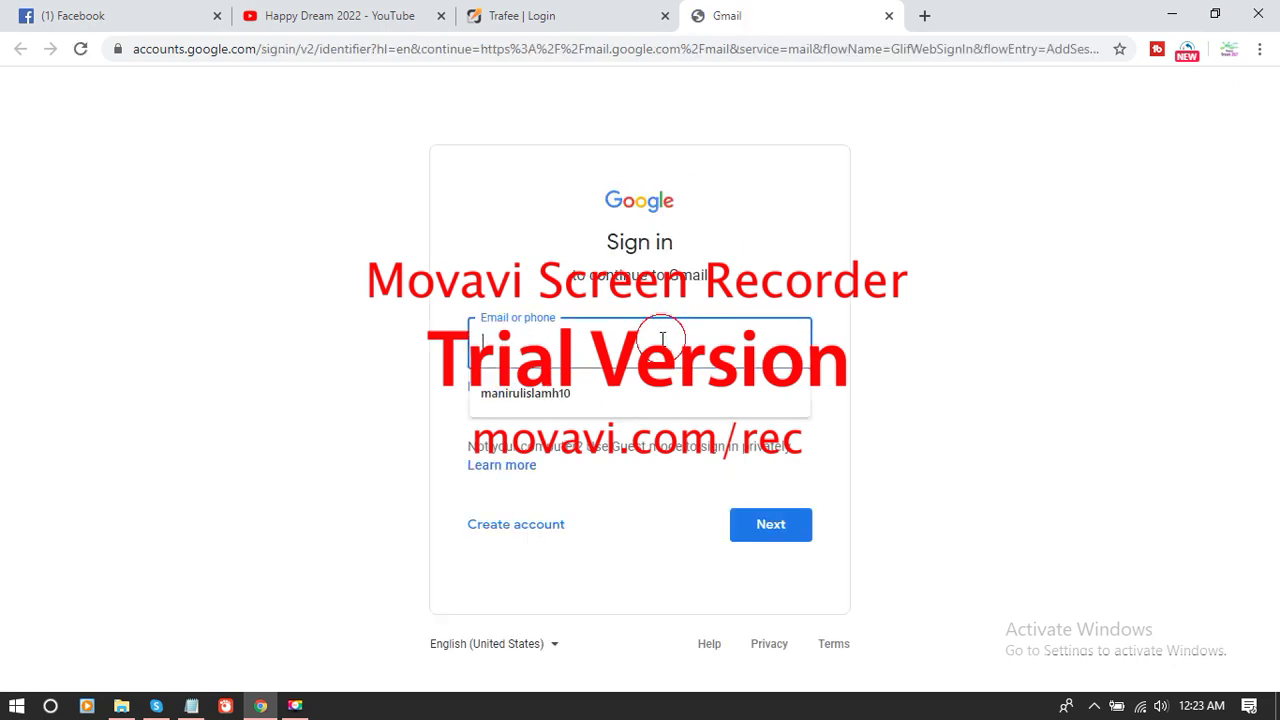
click(617, 352)
key(BackSpace)
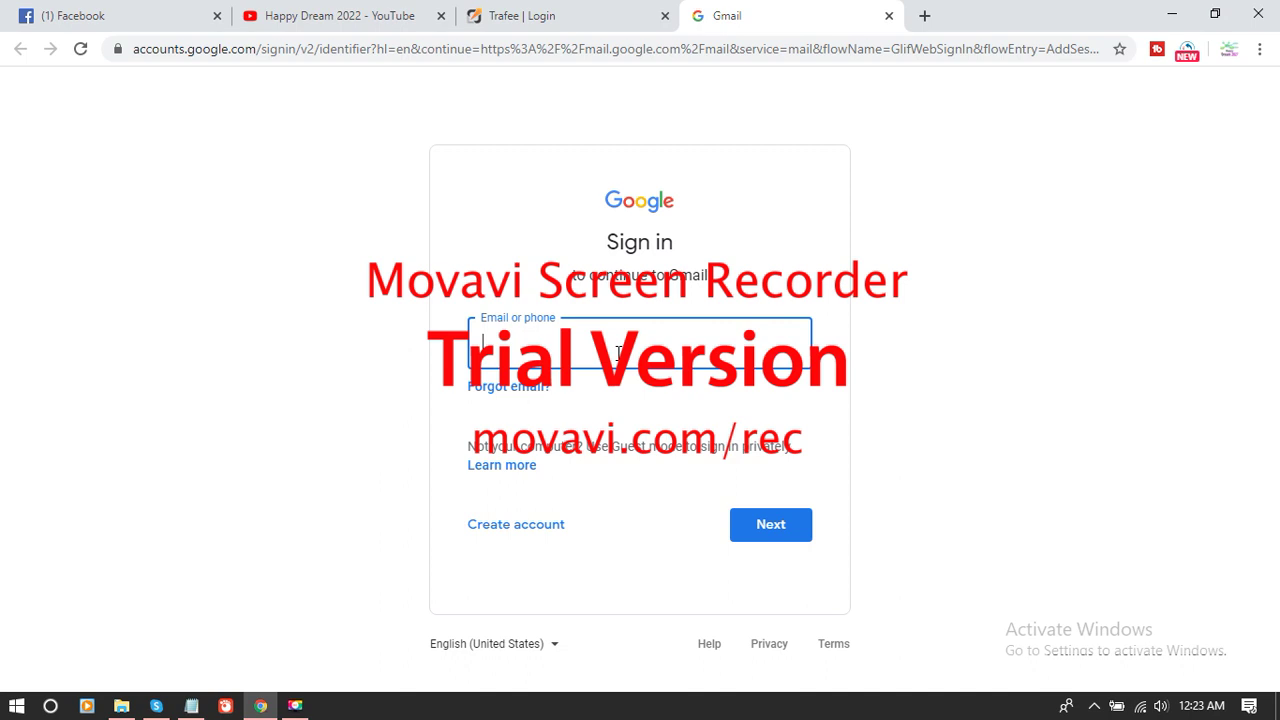
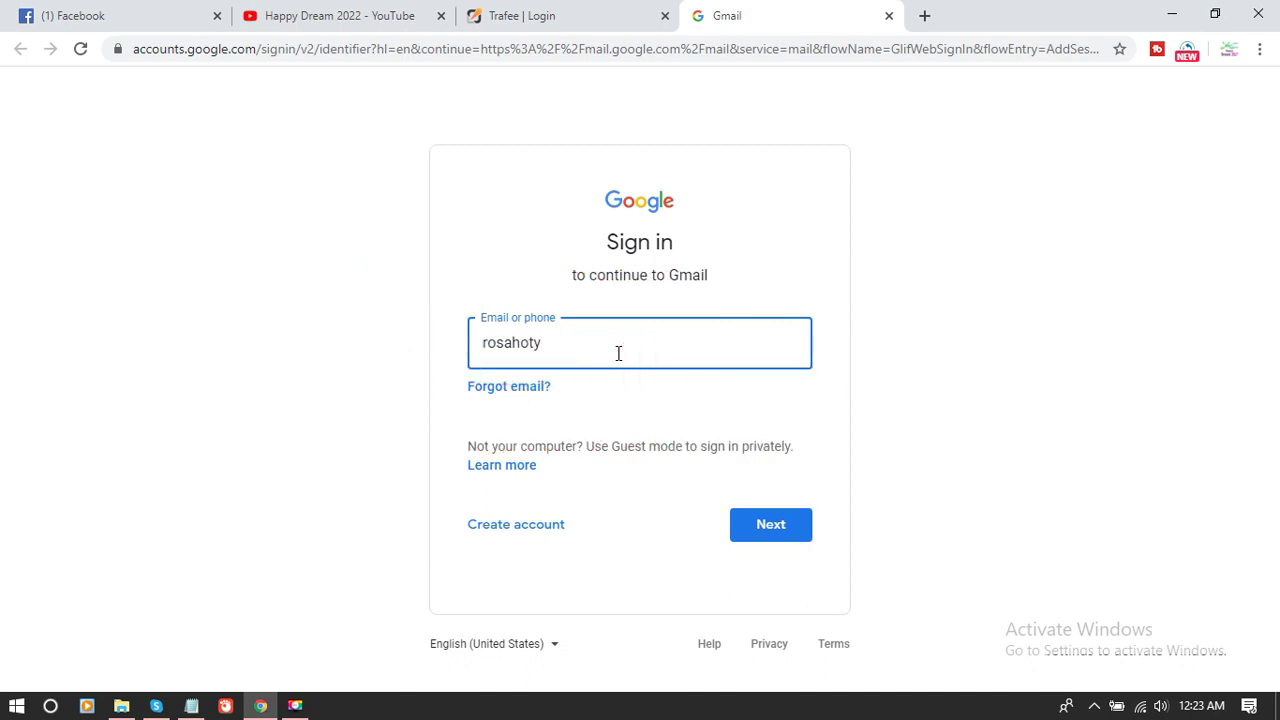
key(Return)
text(••)
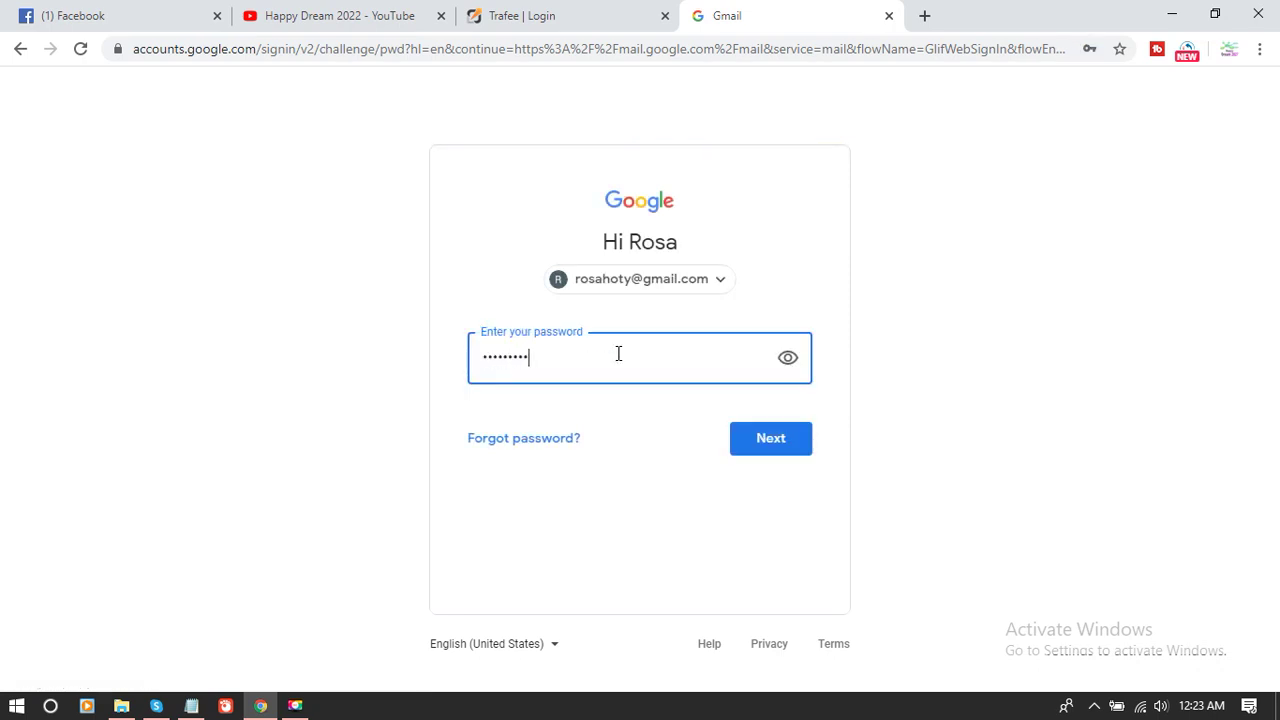
key(Return)
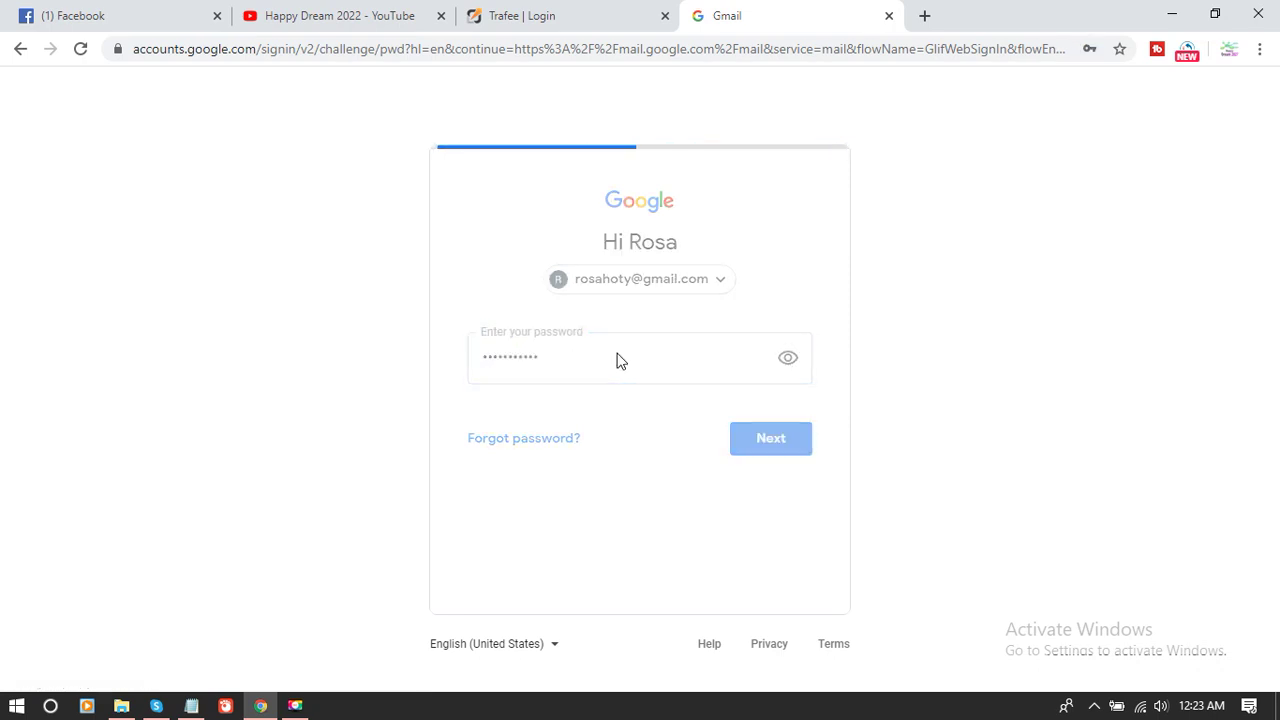
click(563, 12)
click(805, 12)
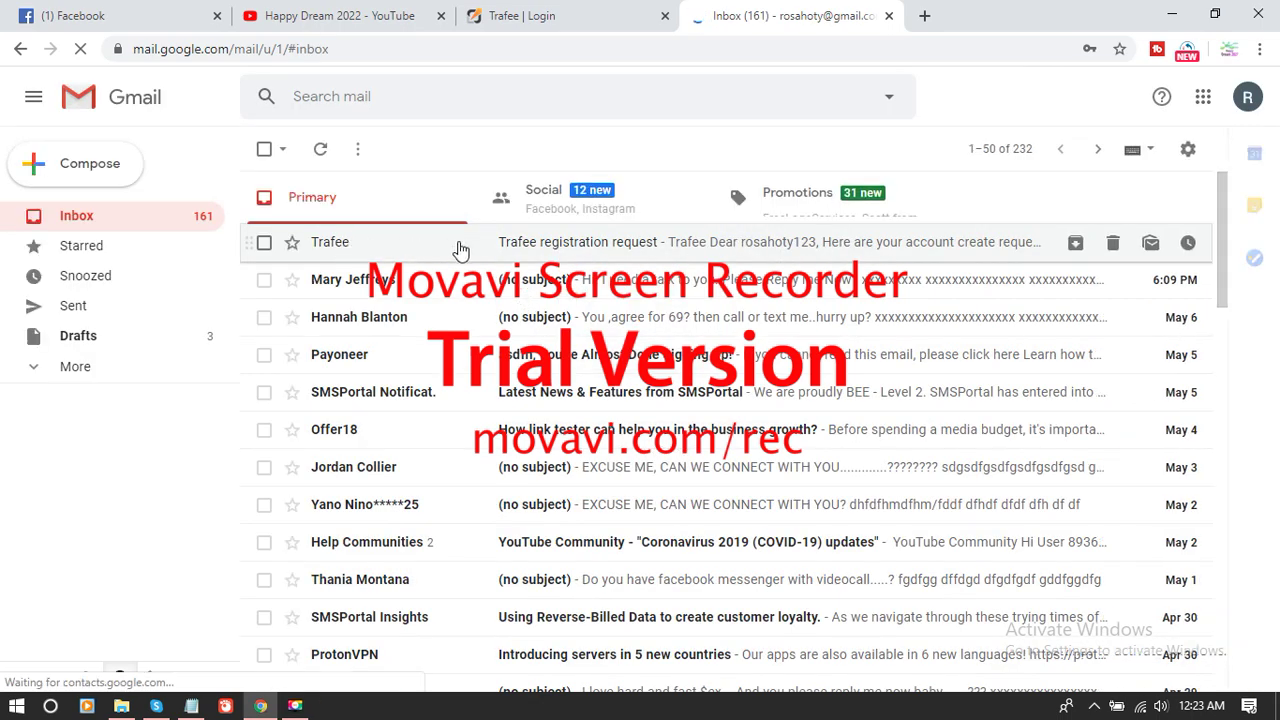
- Open the Trafee registration request email and follow its 'Activate your account' link
click(510, 252)
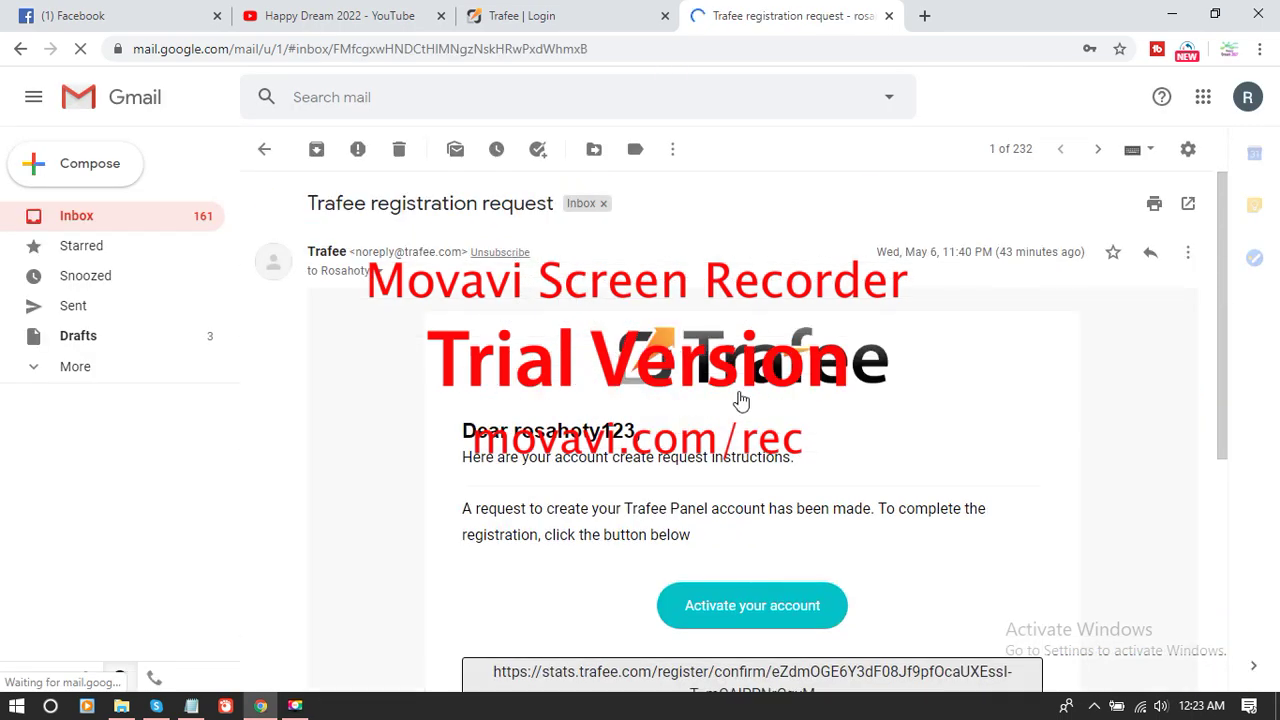
scroll(725, 405, down, 3)
click(724, 332)
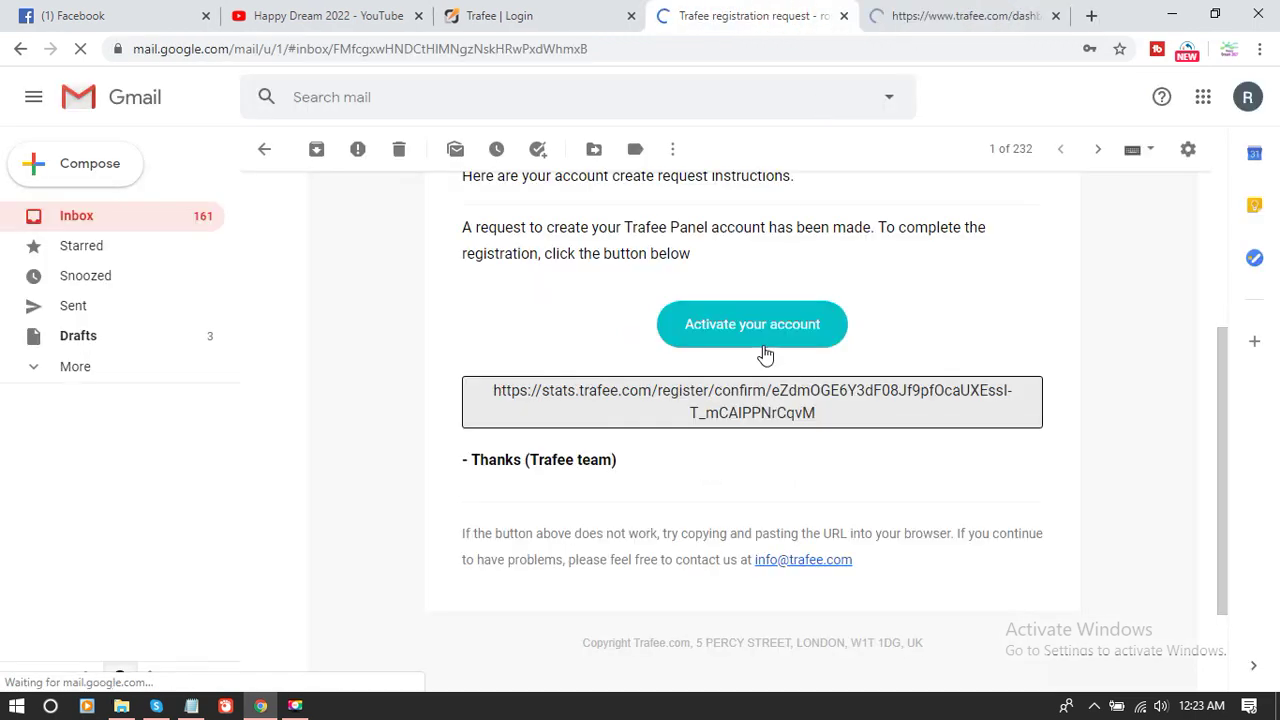
click(967, 33)
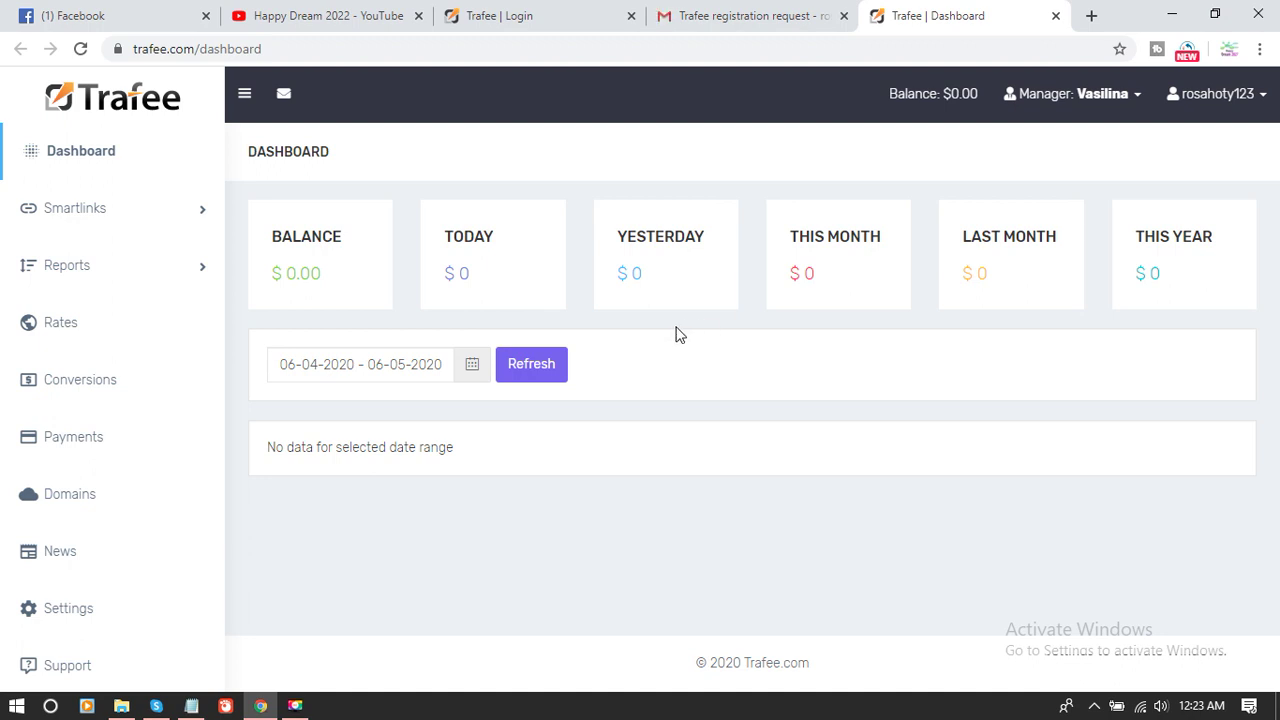
- Refresh the dashboard, view the empty Active smartlinks list, and open the account menu
click(519, 383)
click(129, 212)
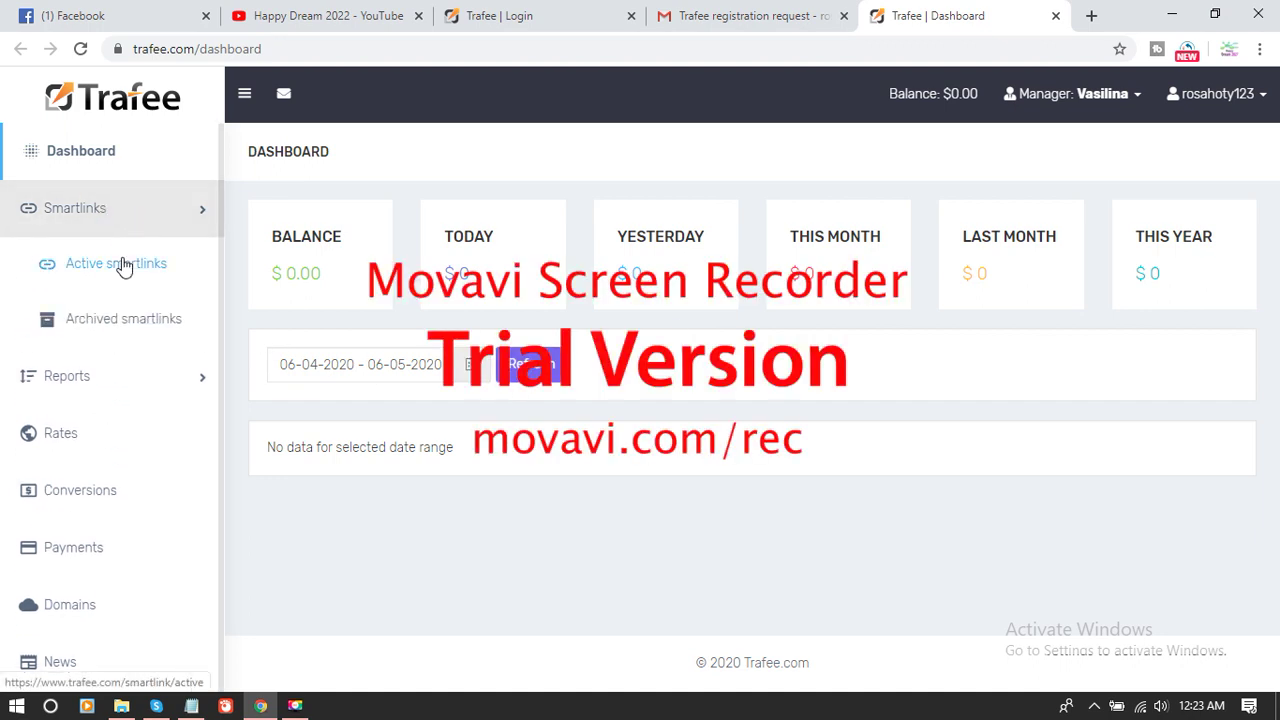
click(125, 265)
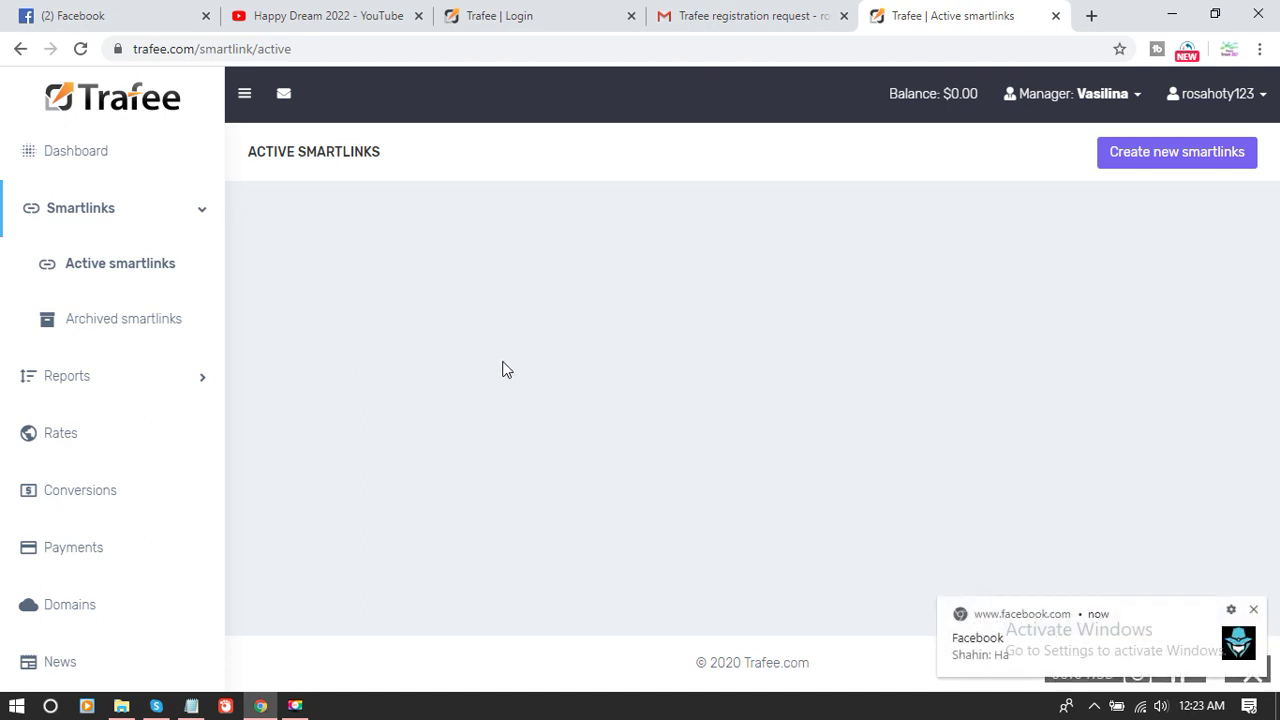
click(1253, 609)
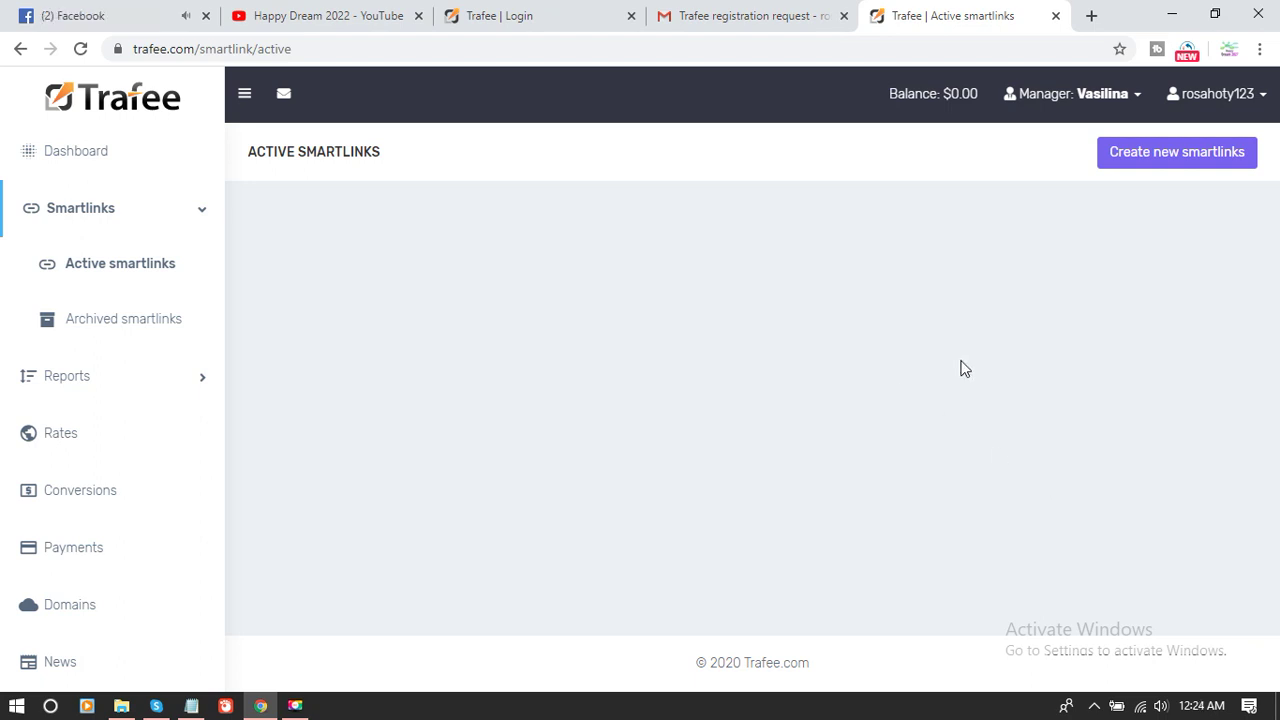
click(1224, 96)
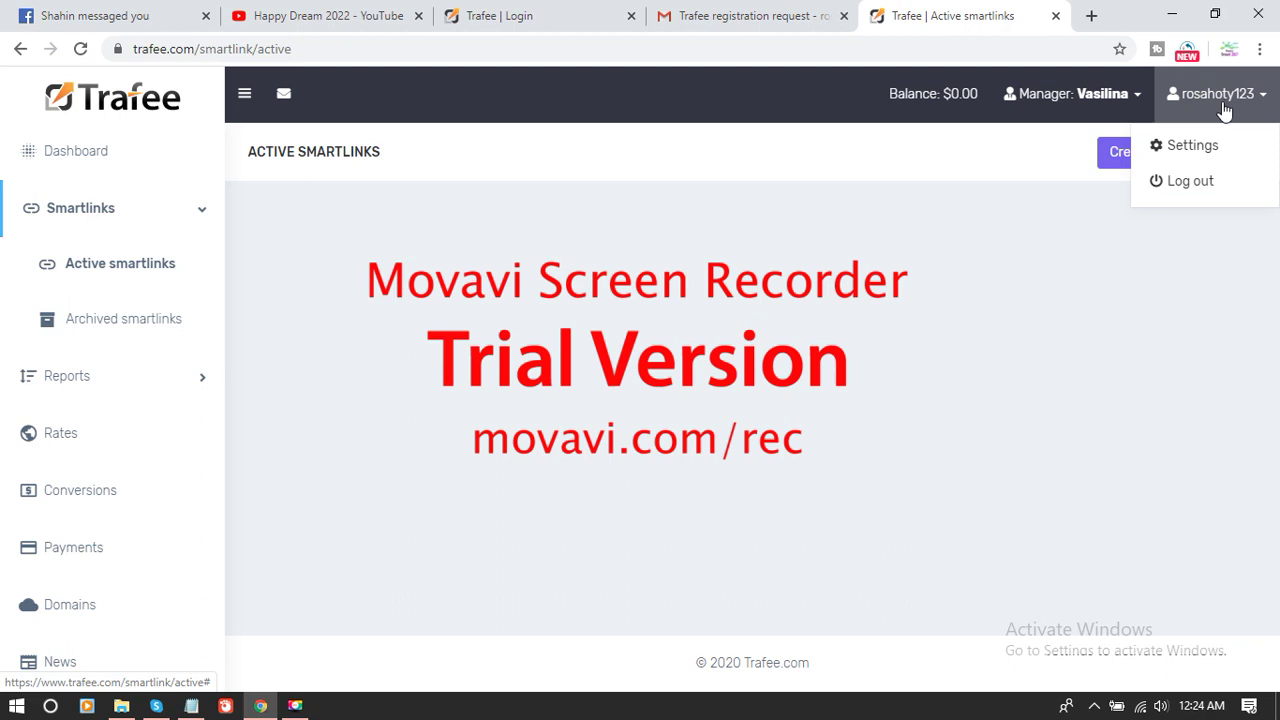
- Log out and try signing in with the saved username and password
click(1187, 183)
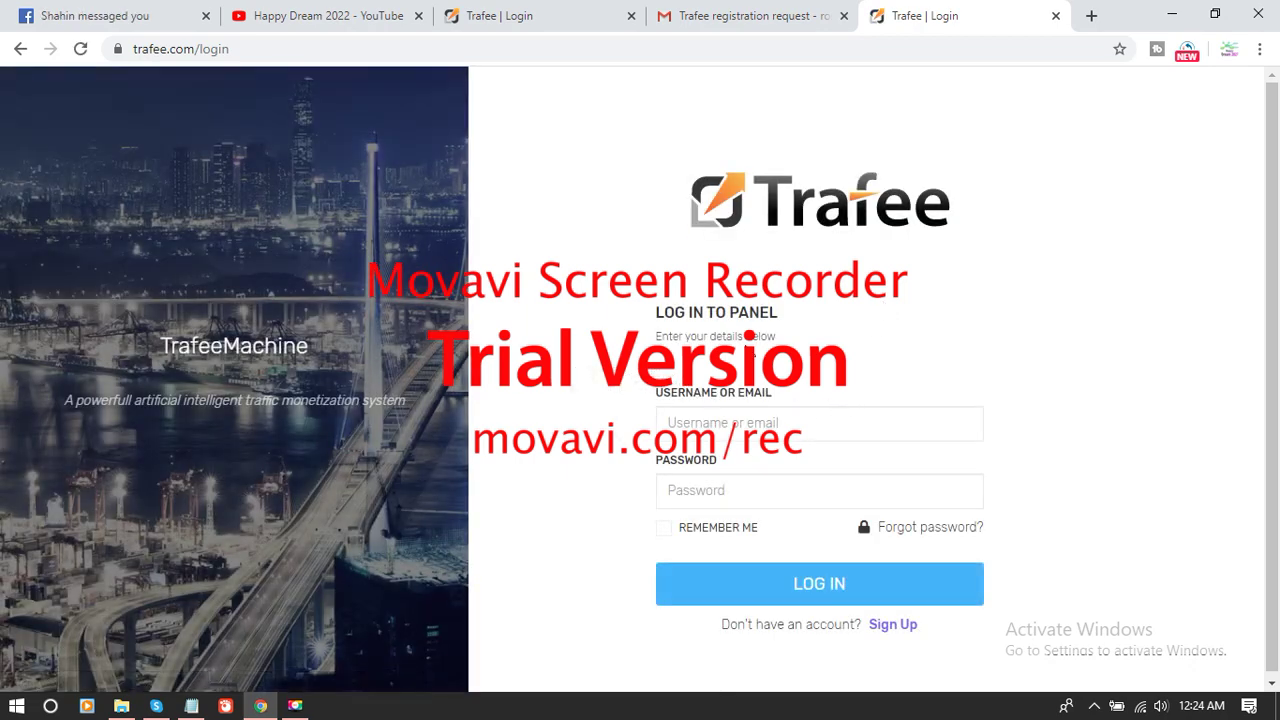
click(800, 421)
click(746, 476)
double_click(715, 410)
click(740, 492)
click(780, 595)
- Retry the login with the saved username and pasted password, reaching the $19.52-balance dashboard
click(745, 15)
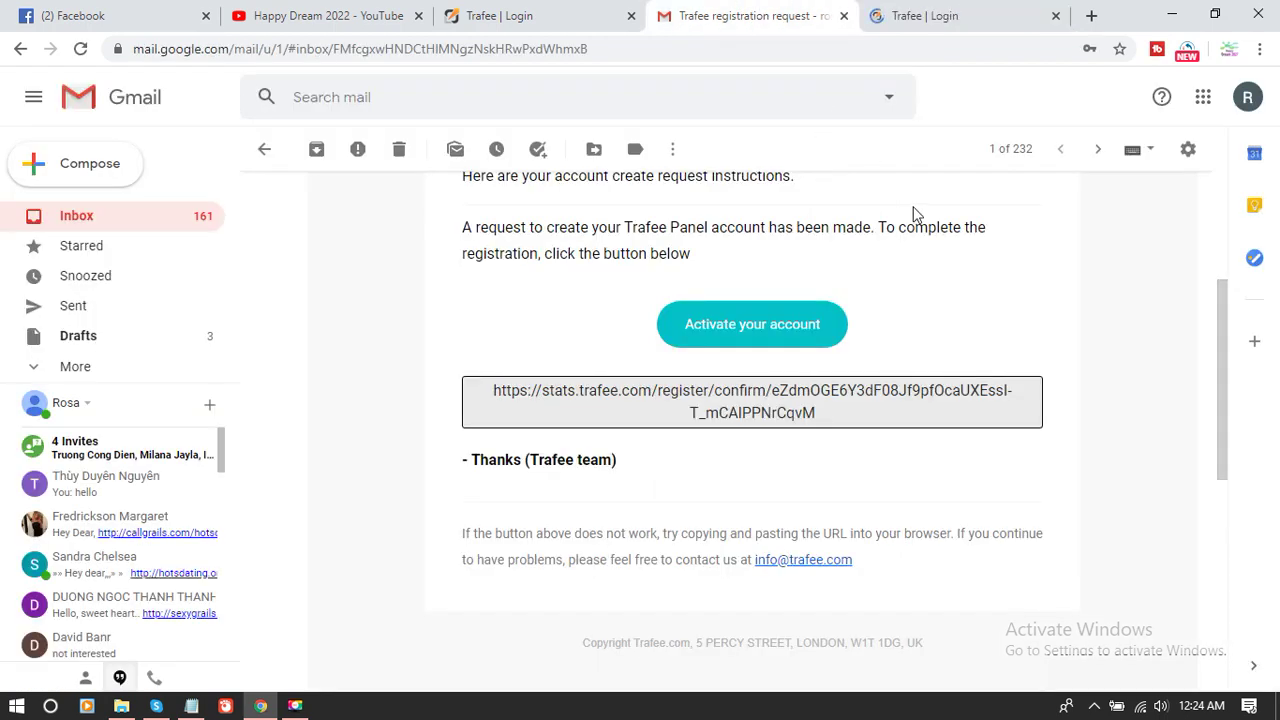
click(949, 18)
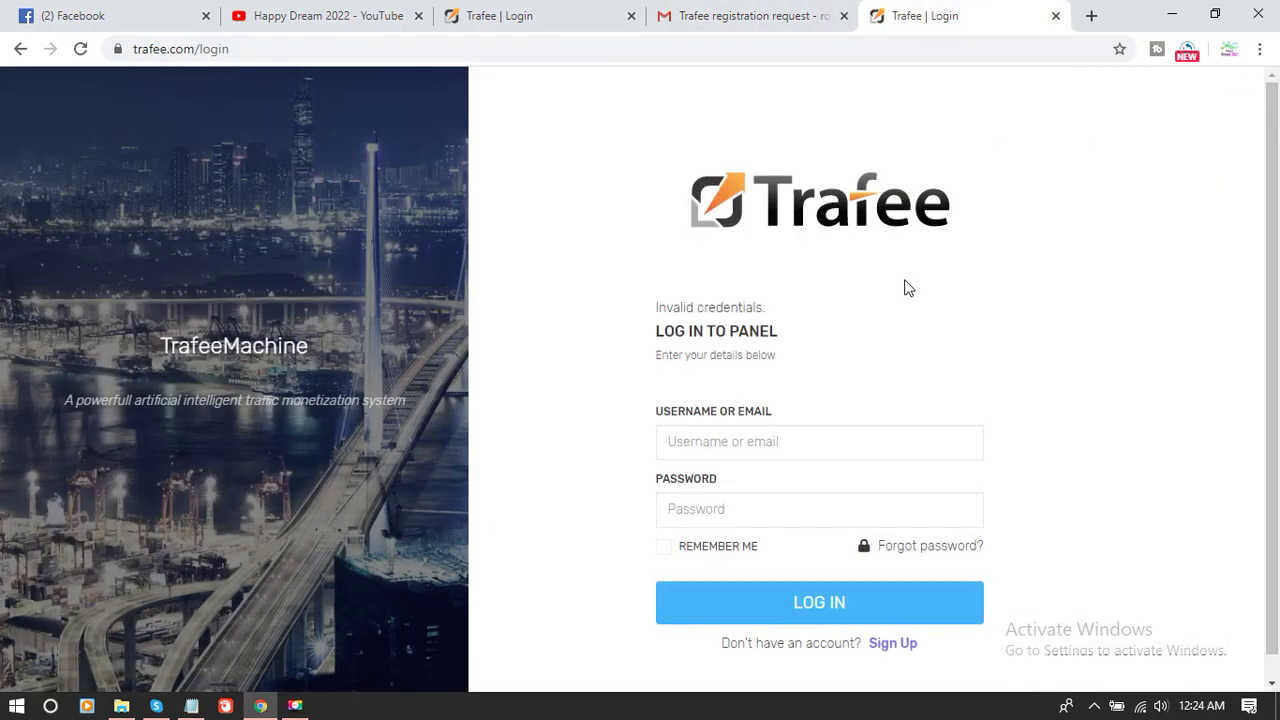
click(771, 441)
click(754, 476)
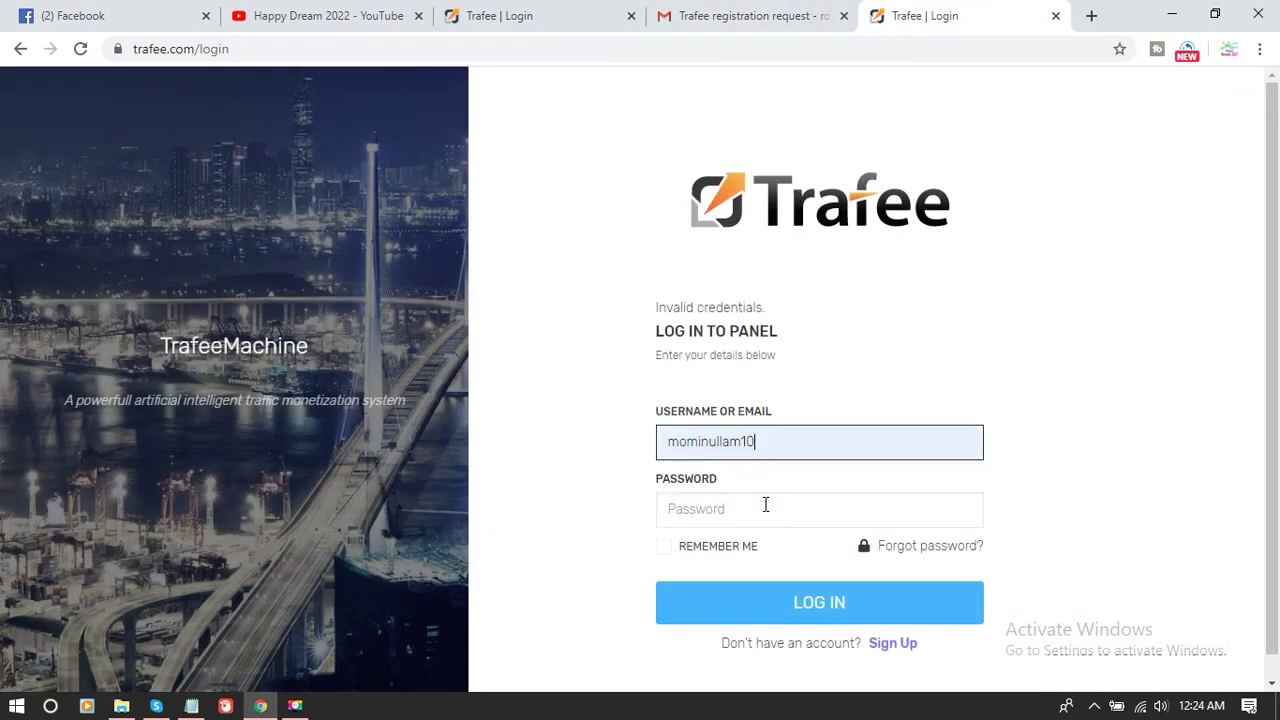
double_click(737, 441)
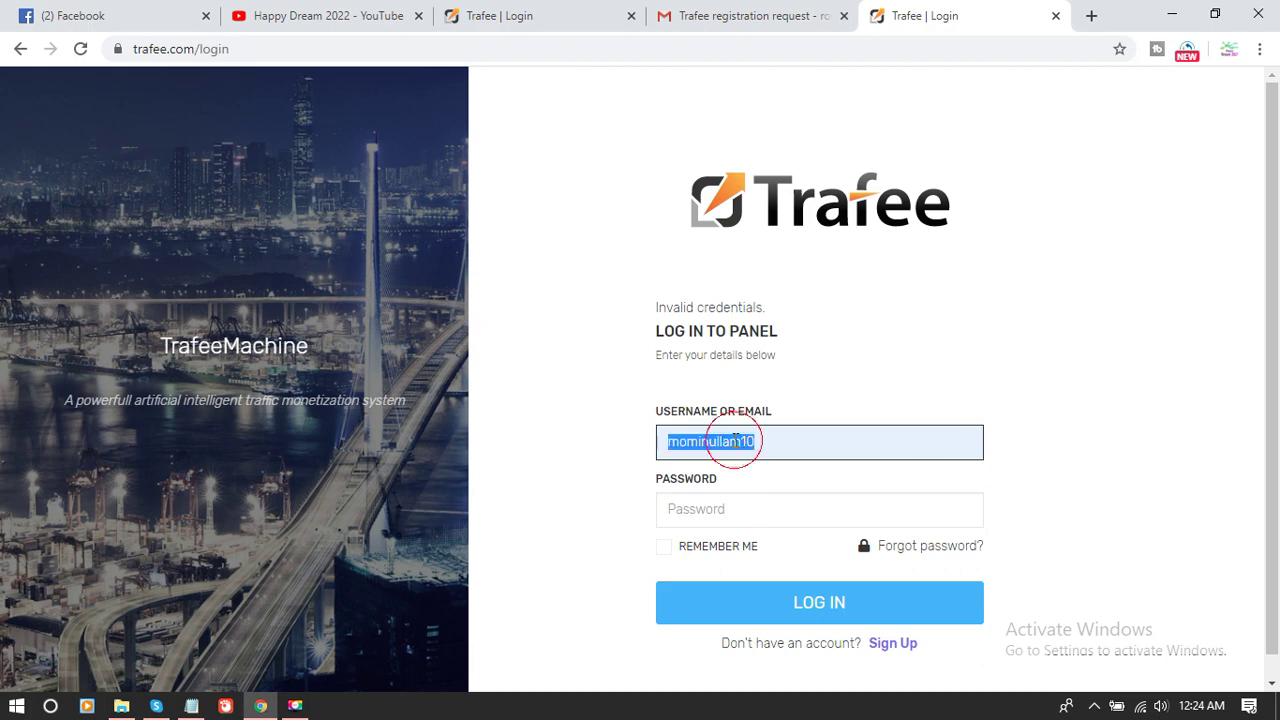
click(734, 500)
key(ctrl+v)
click(793, 605)
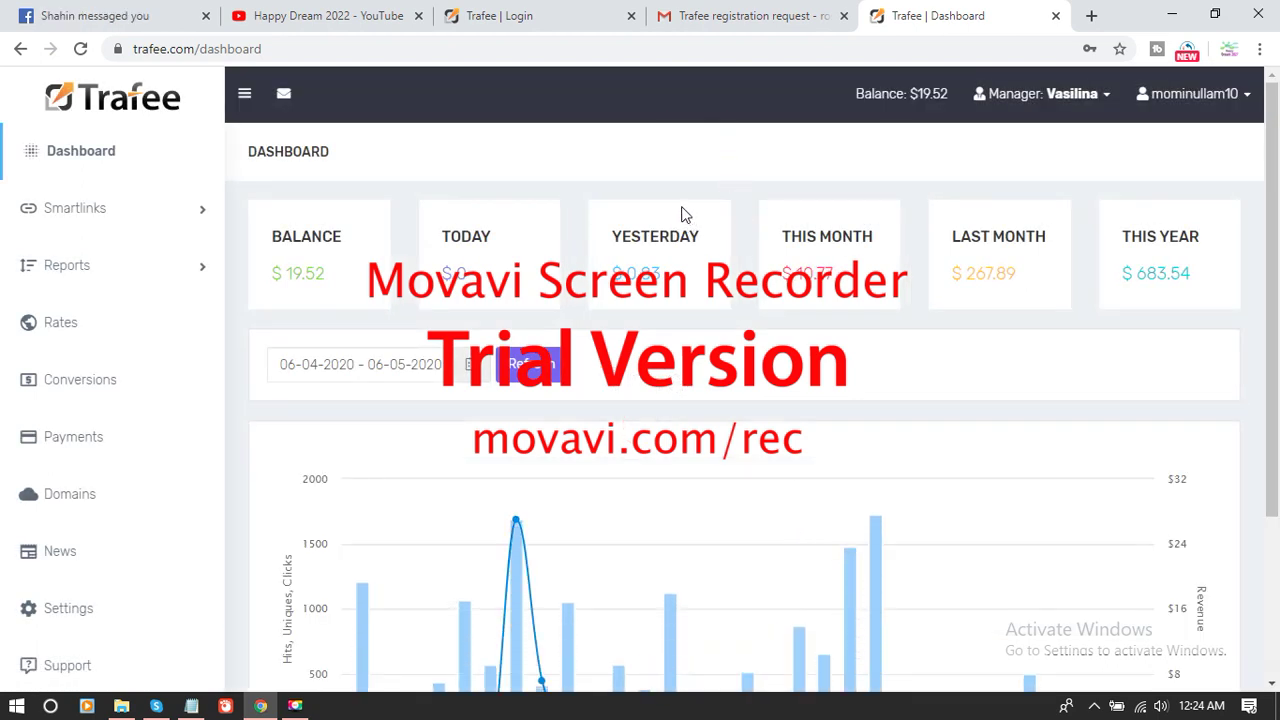
- Return the Gmail tab to the inbox, go back to the Trafee dashboard, then open a new tab
click(735, 15)
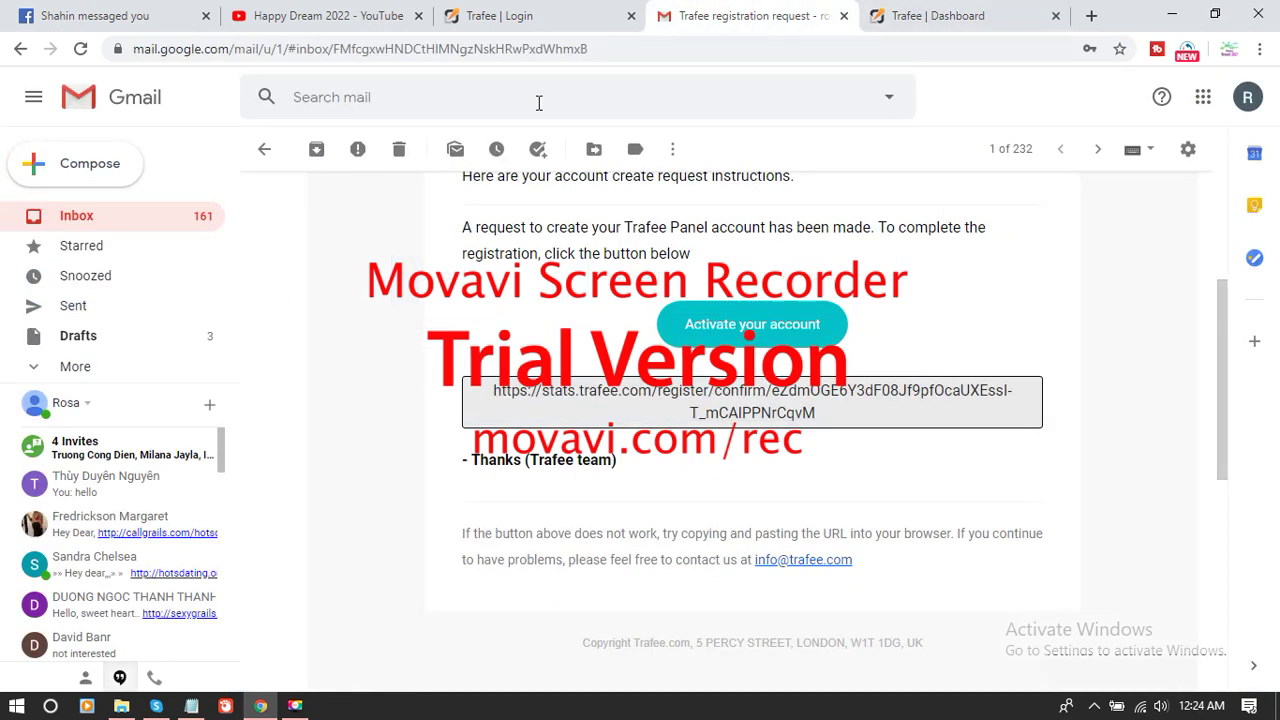
click(166, 217)
click(935, 15)
click(800, 12)
click(925, 12)
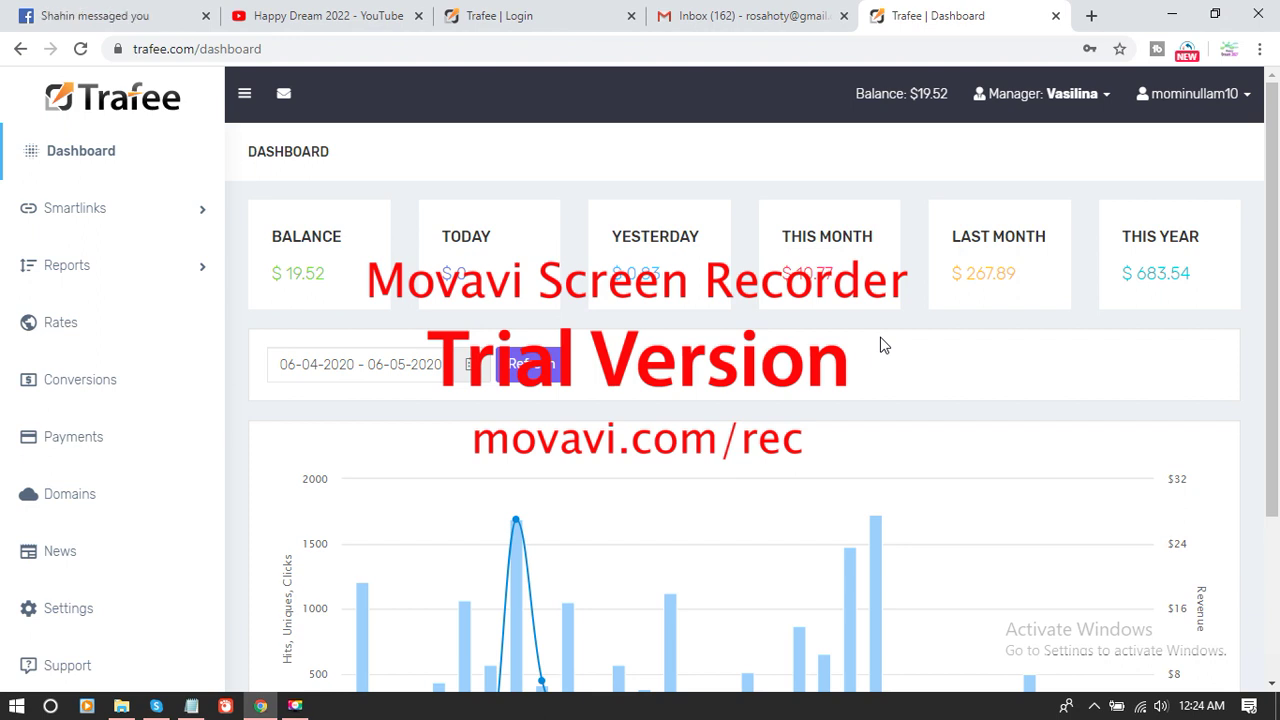
click(1087, 17)
- Search the web for 'trafee' and open the affpaying.com review of Trafee
text(tr)
key(Return)
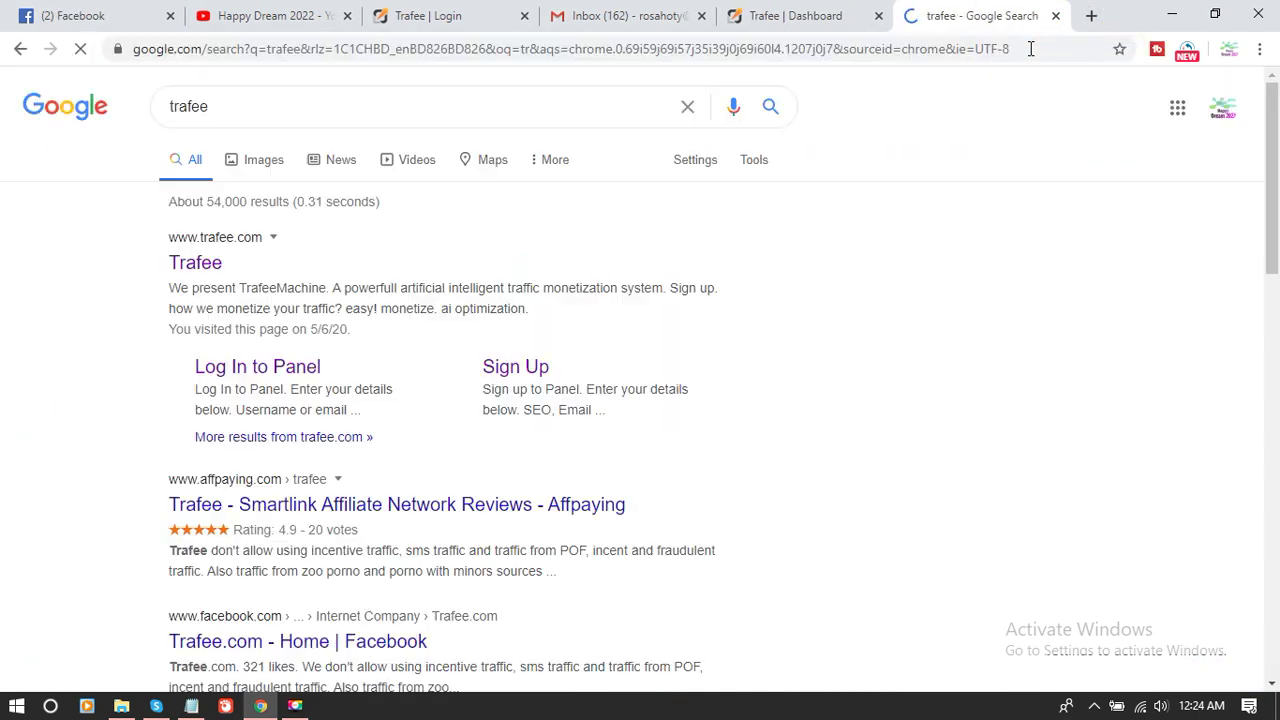
click(594, 506)
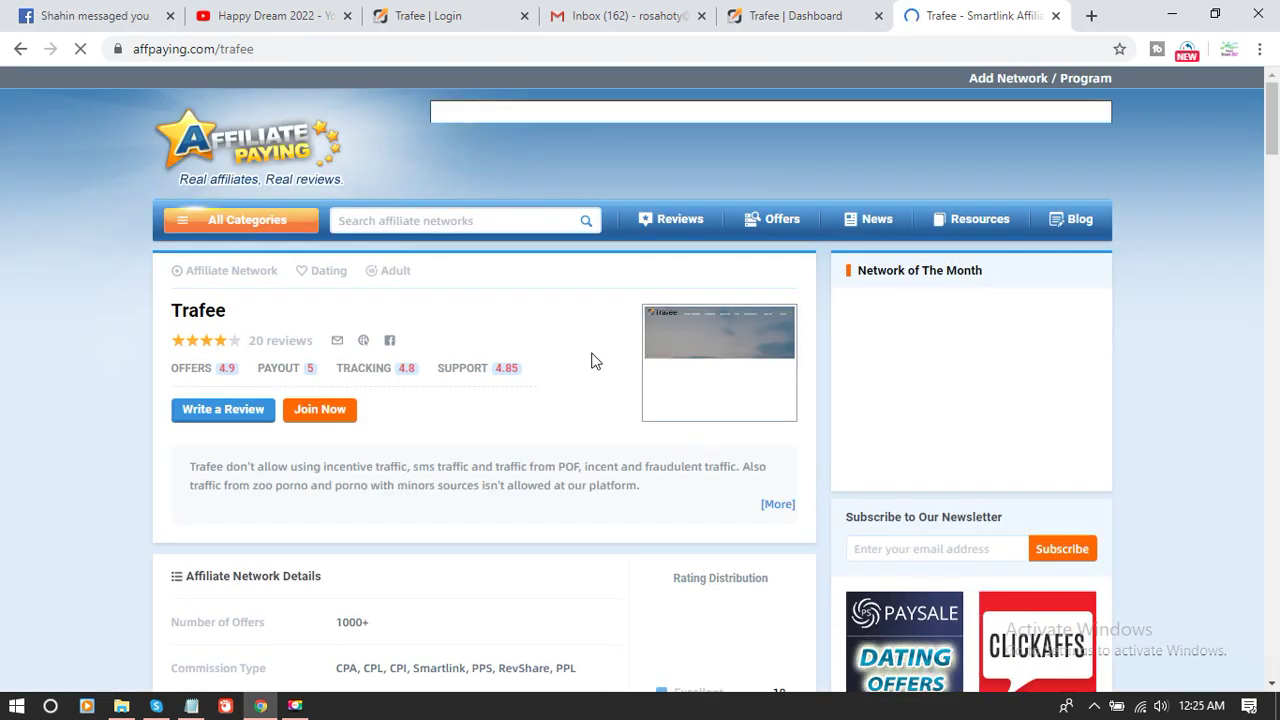
scroll(591, 361, down, 1)
scroll(591, 361, down, 5)
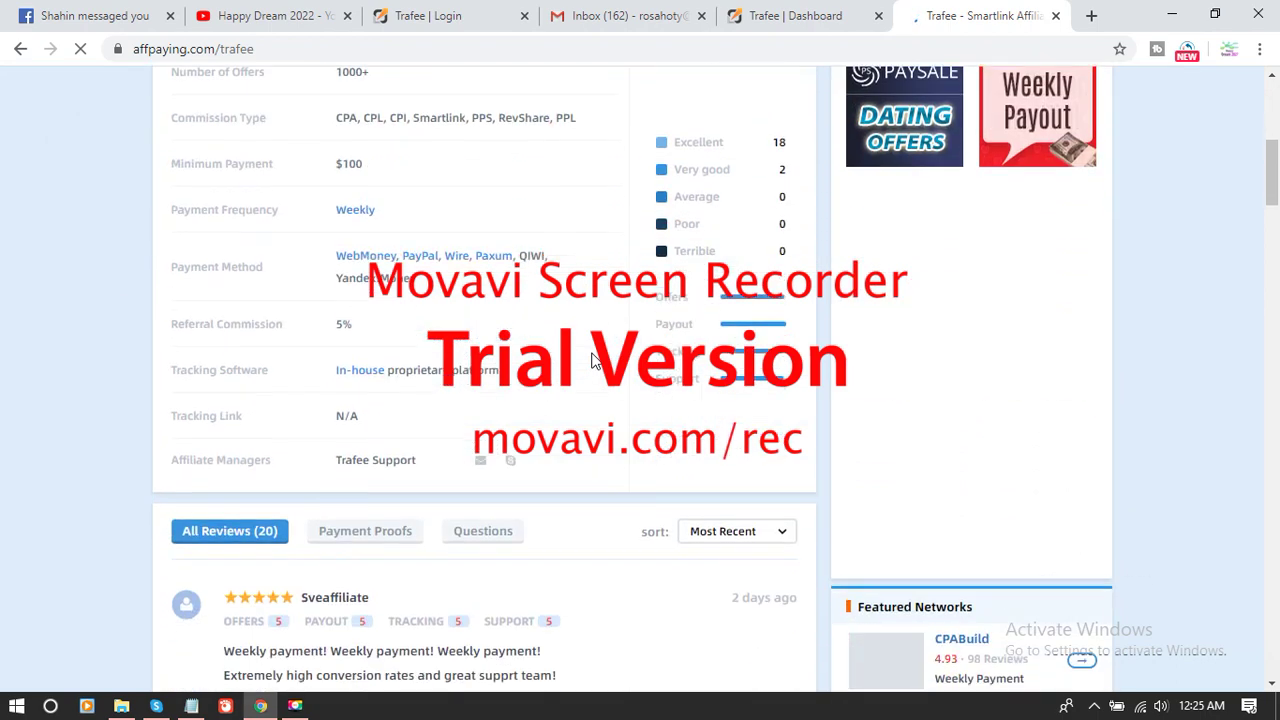
scroll(345, 415, up, 1)
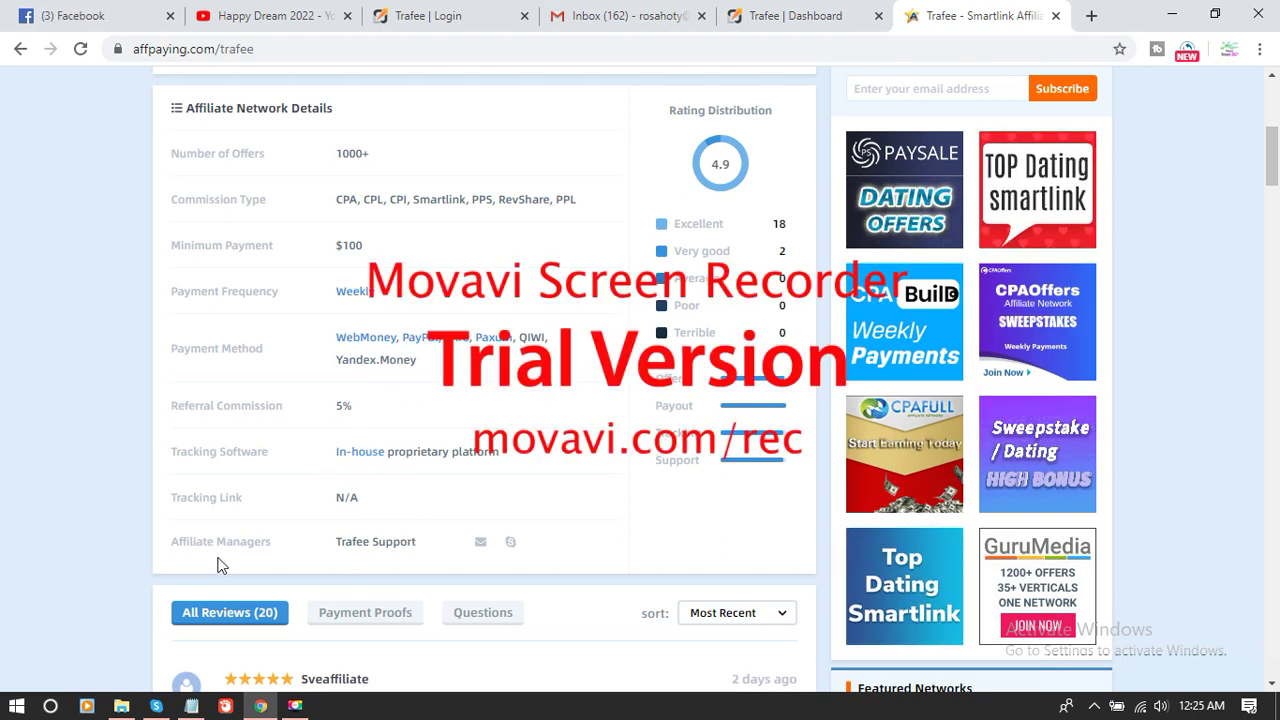
- Show Trafee Support's Skype contact on the review and select the Skype ID
drag(176, 548, 293, 556)
click(293, 556)
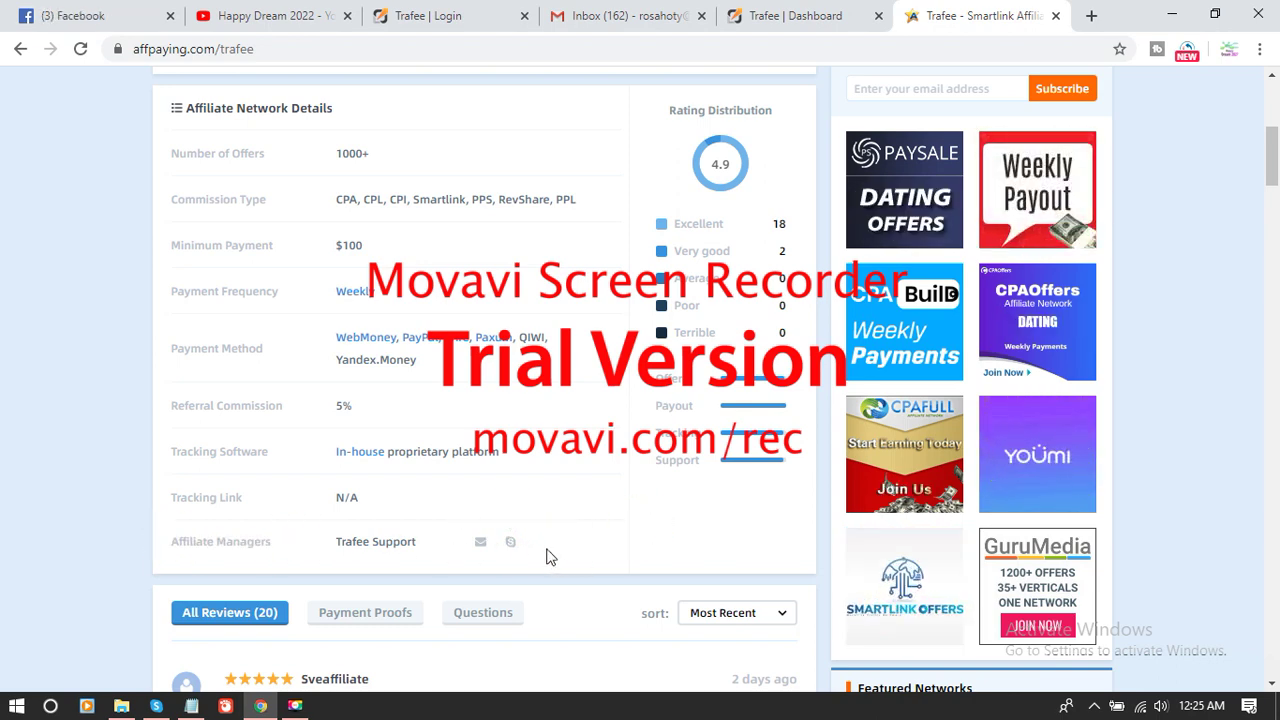
click(510, 510)
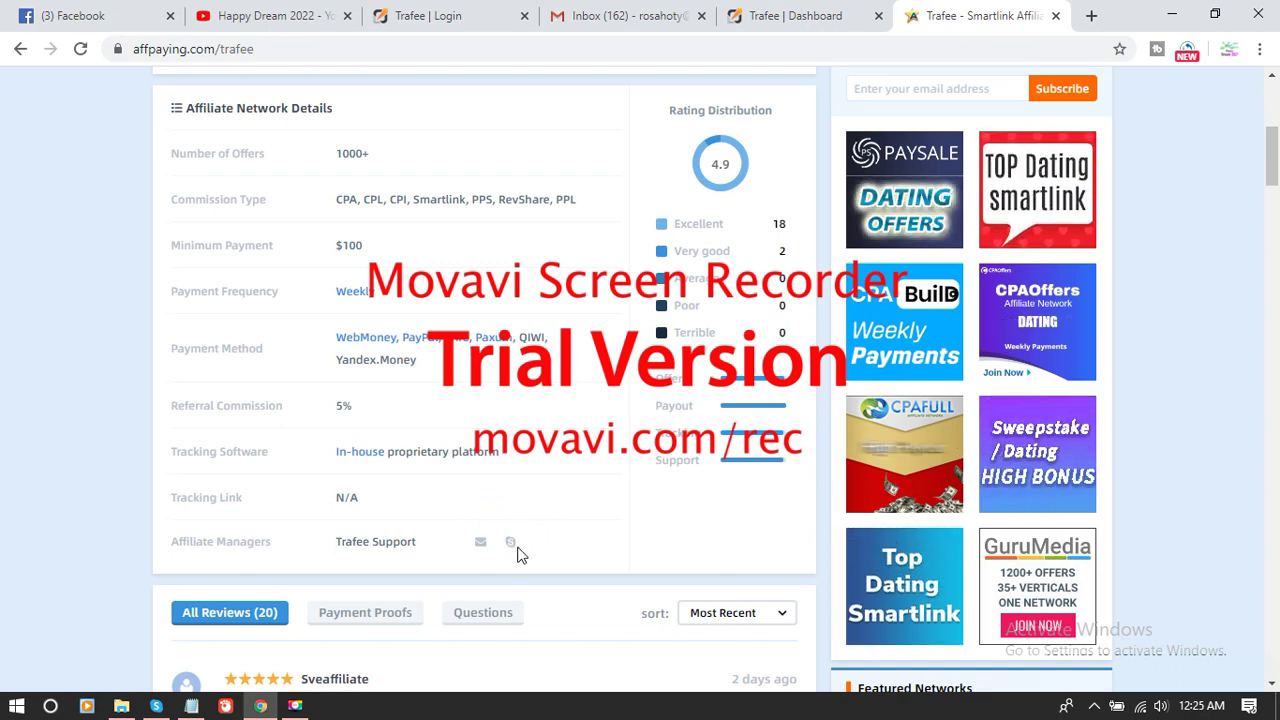
click(507, 519)
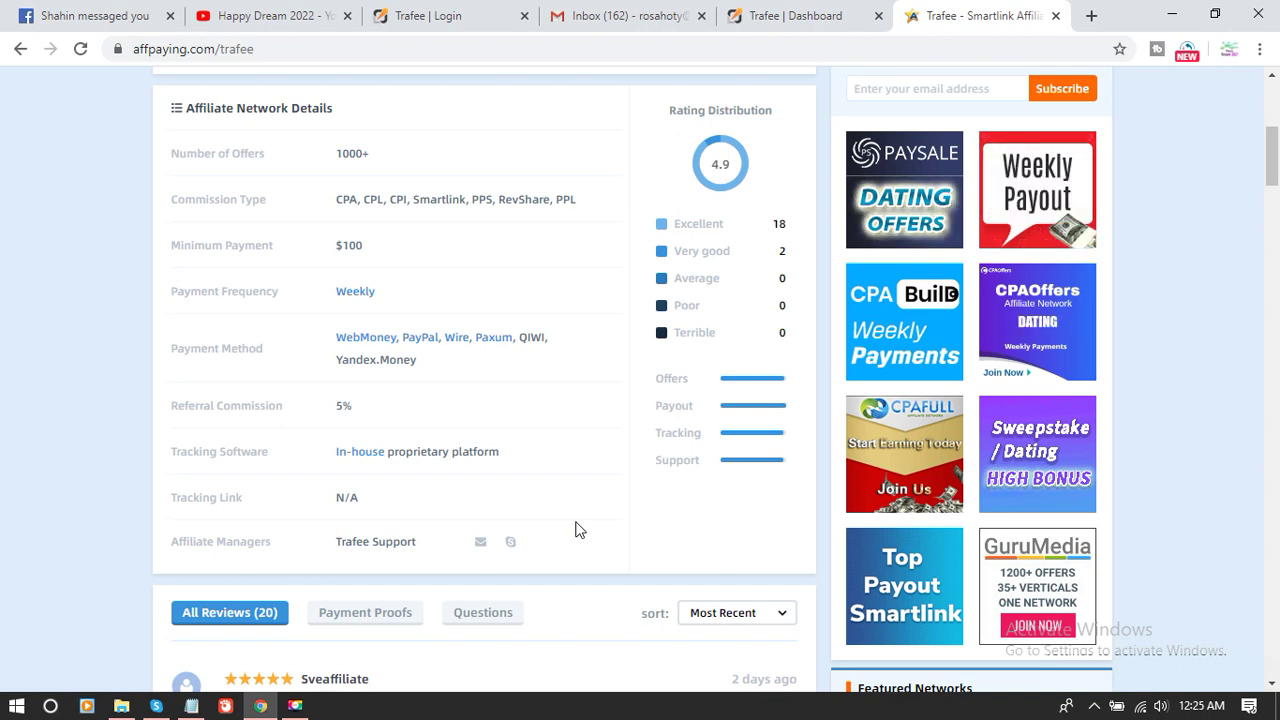
click(757, 10)
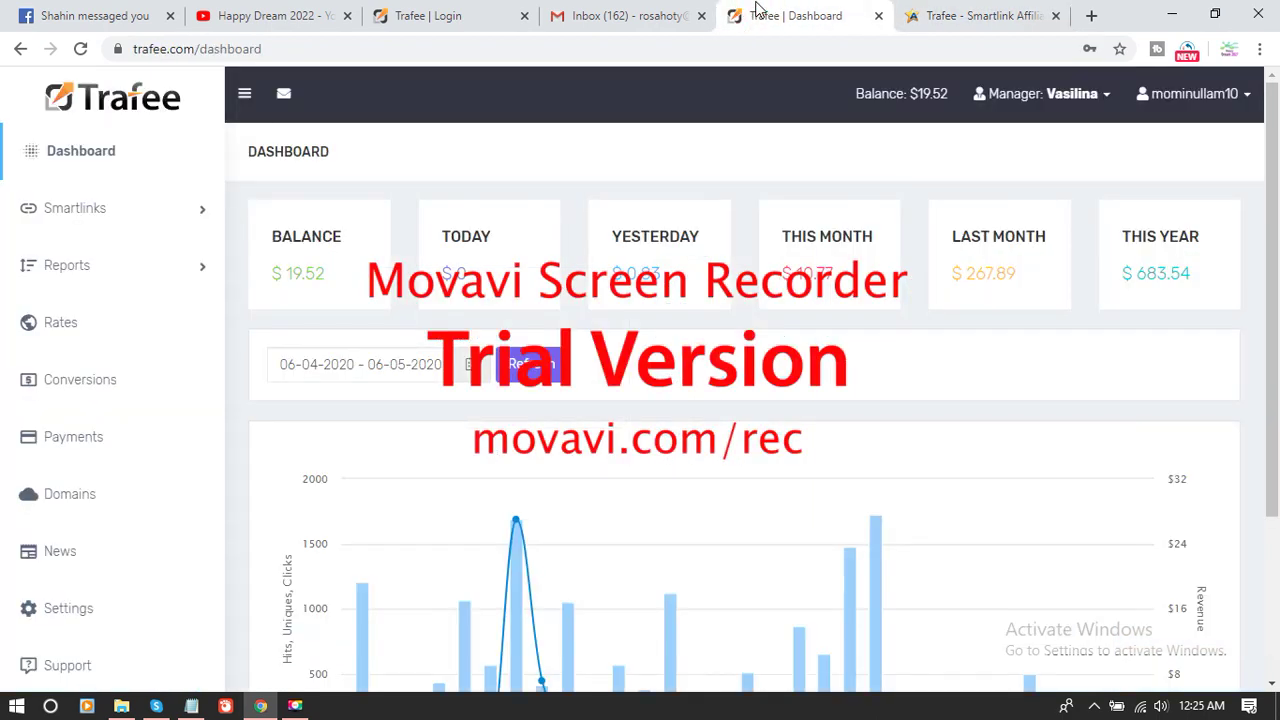
click(975, 15)
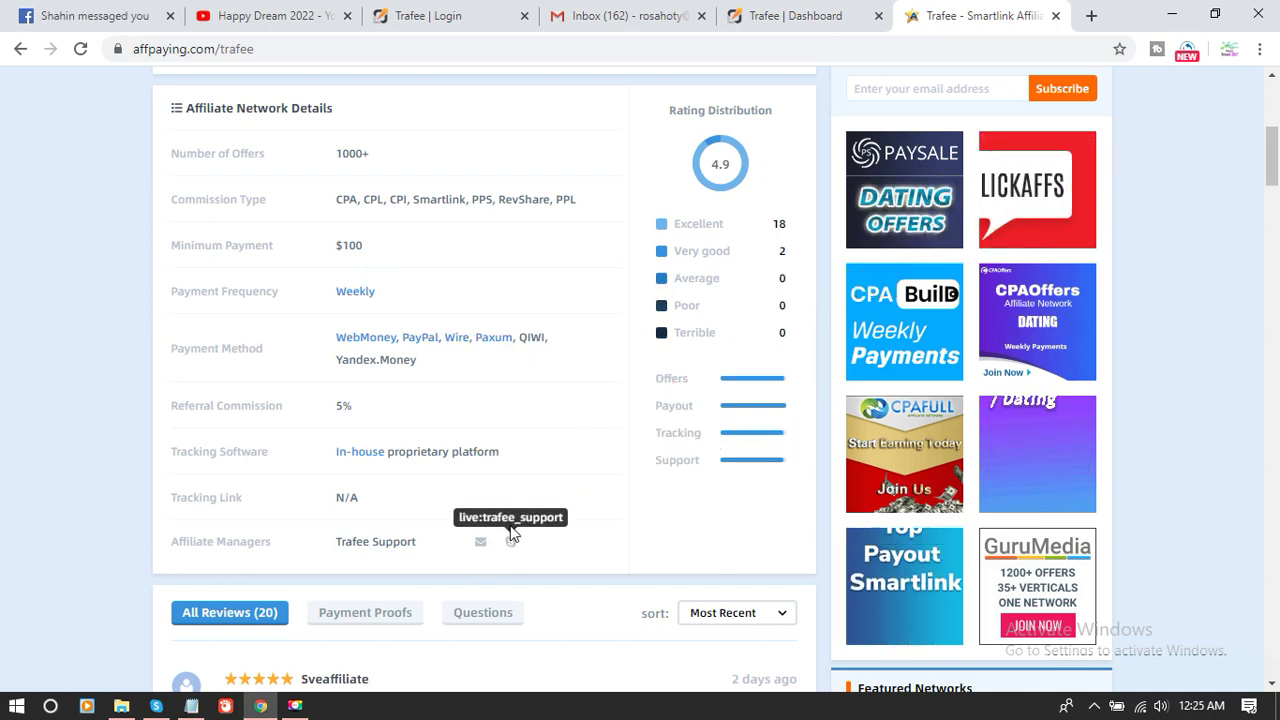
drag(459, 517, 562, 527)
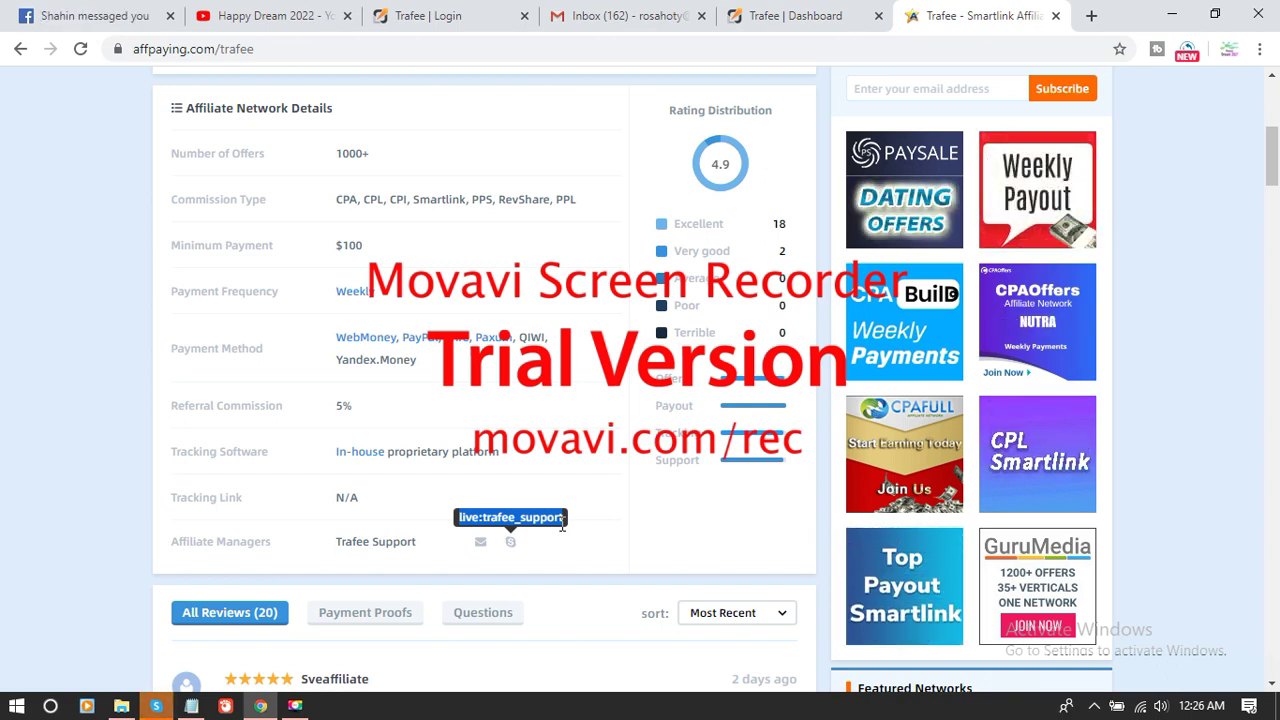
click(808, 15)
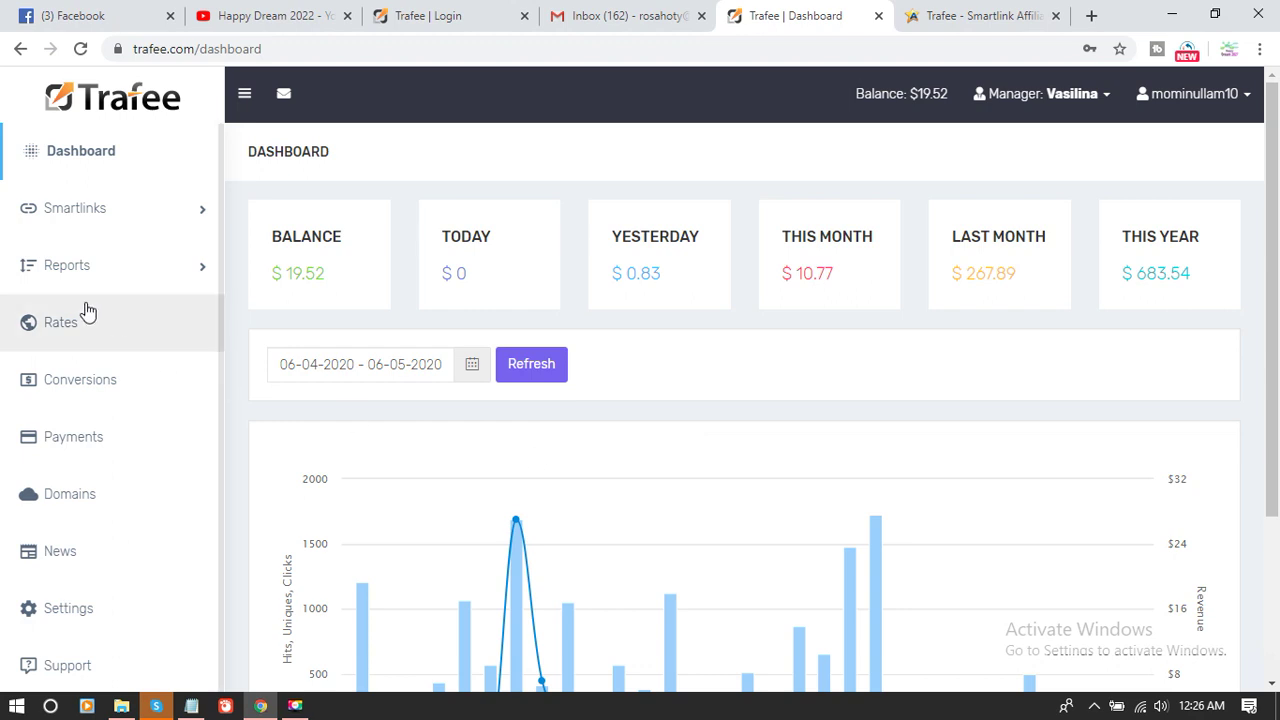
- Open HABIB12 from Active smartlinks and rename it from habib12 to qwdfghm
click(52, 214)
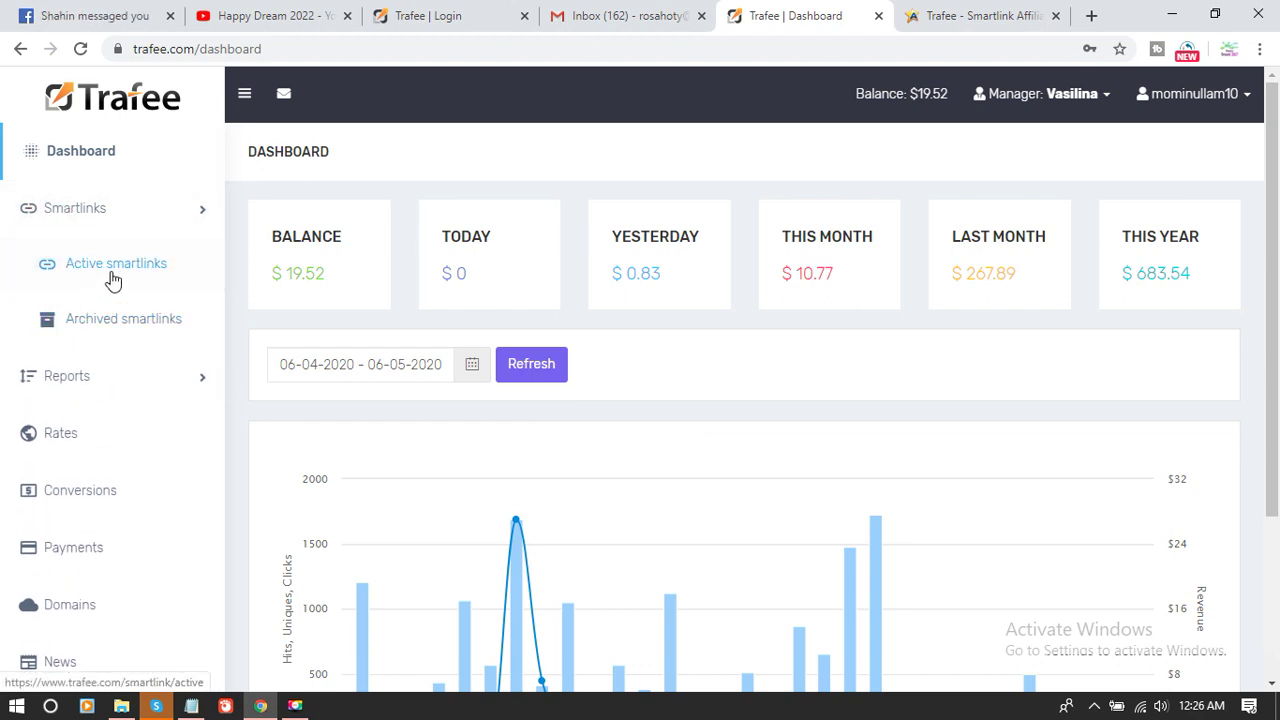
click(88, 270)
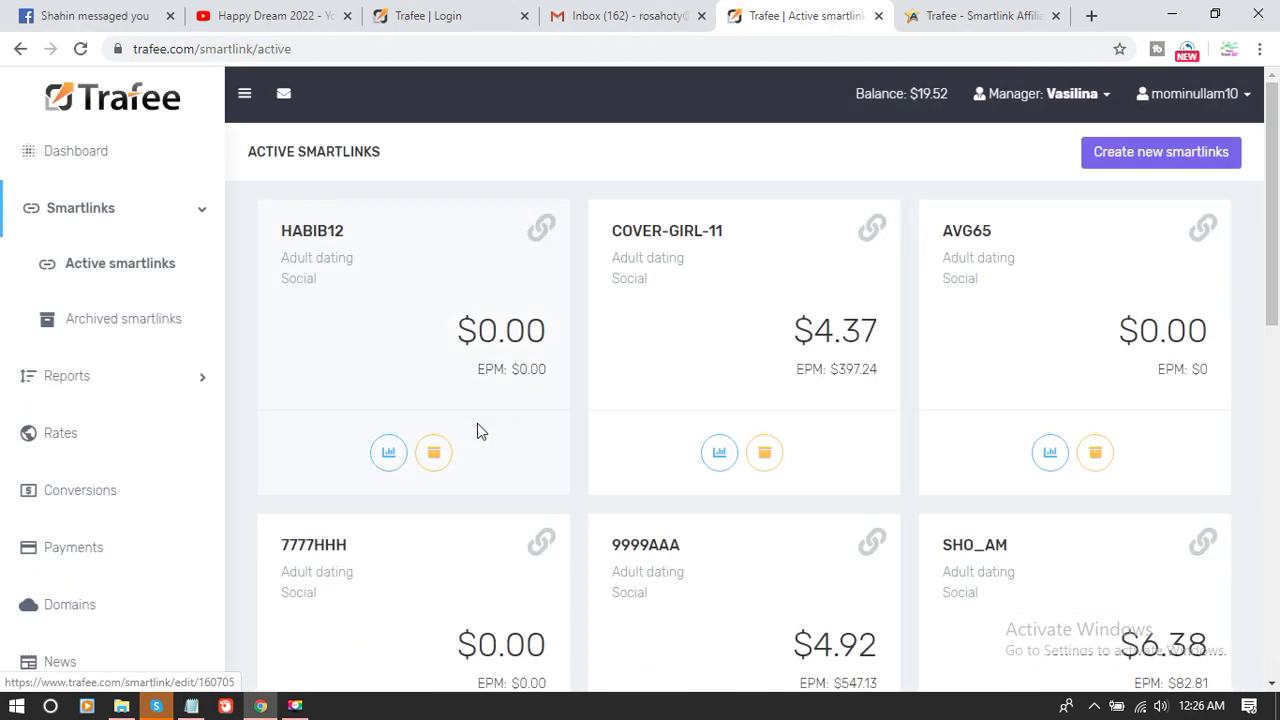
click(538, 243)
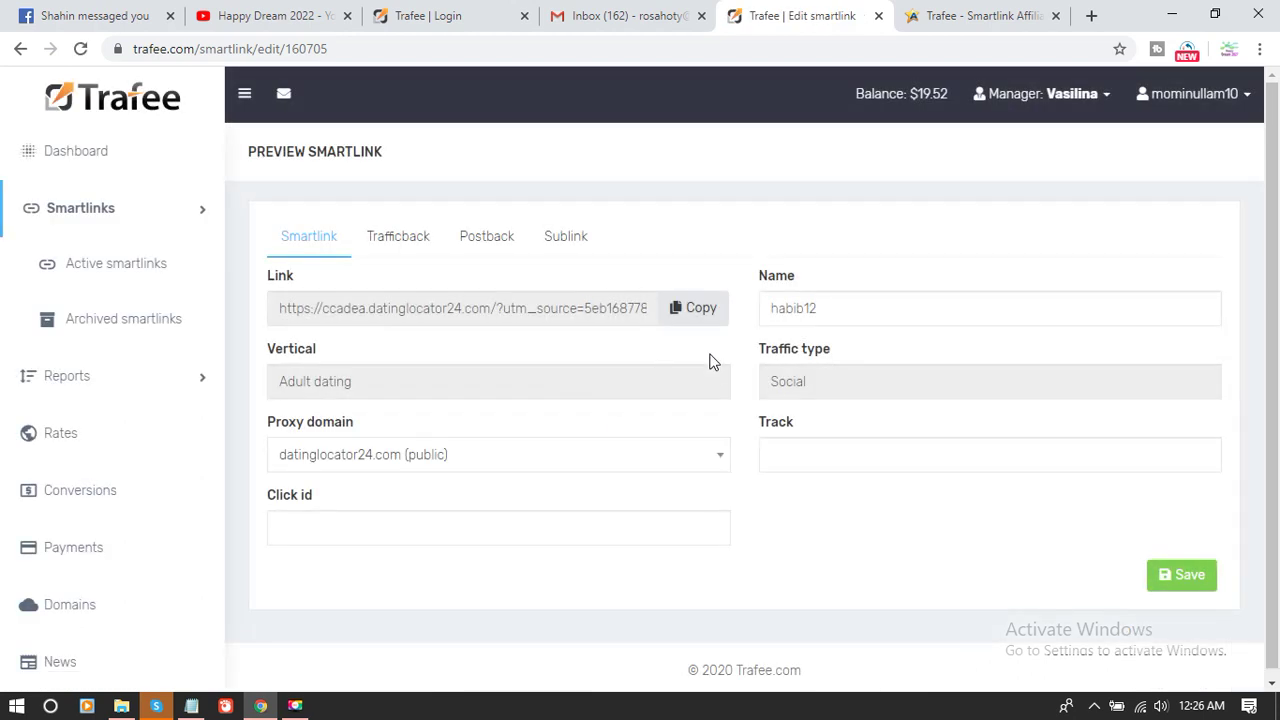
triple_click(531, 314)
click(855, 318)
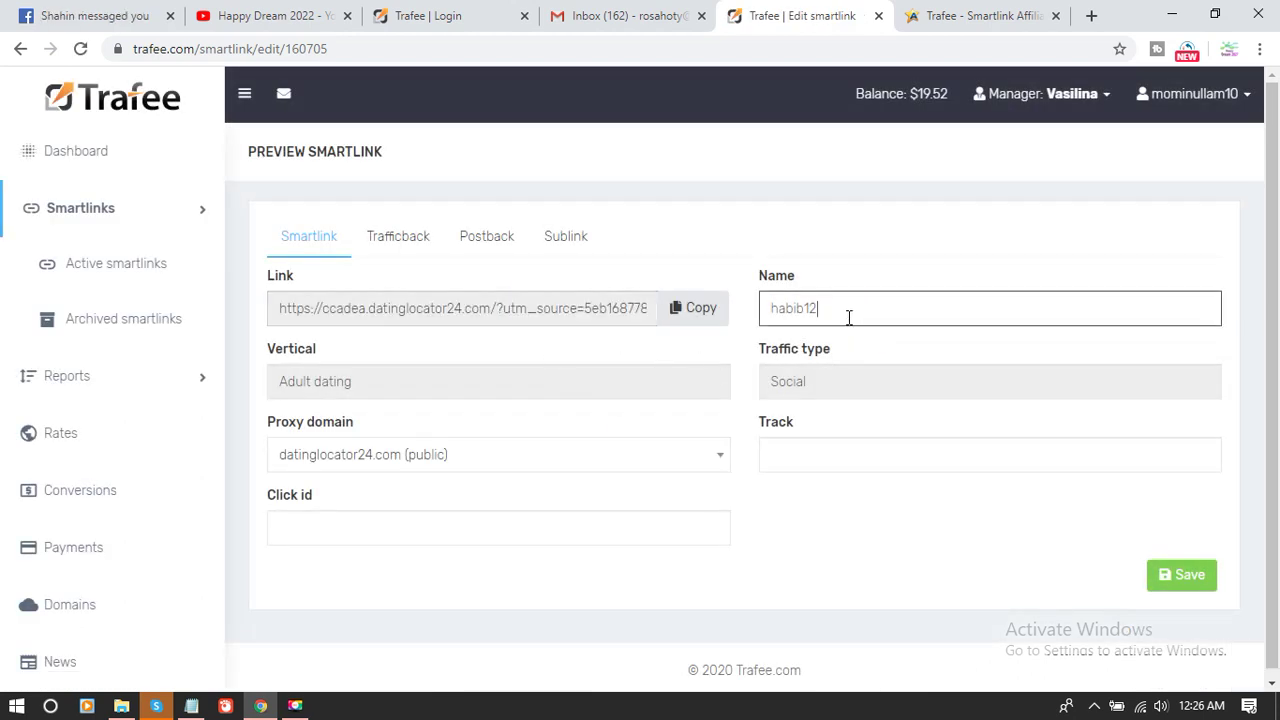
double_click(851, 317)
click(825, 313)
double_click(801, 312)
text(qwdfghm)
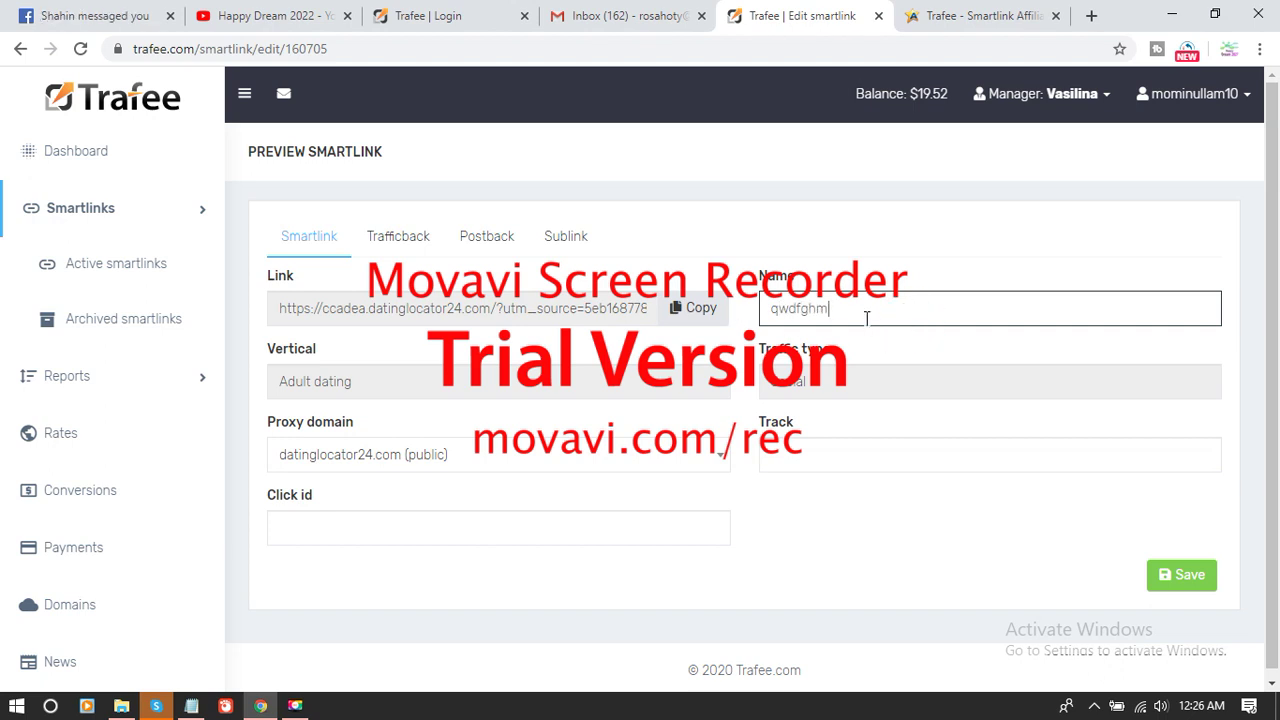
drag(862, 313, 706, 314)
click(518, 390)
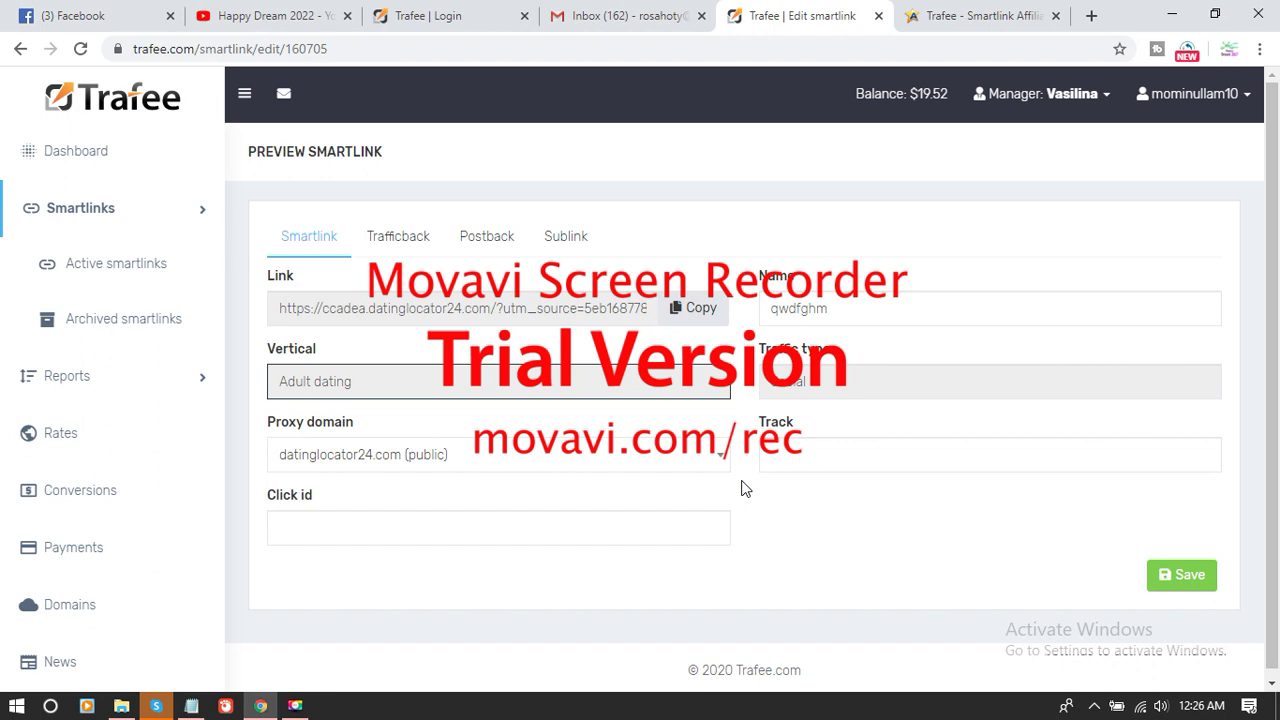
- Copy the qwdfghm smartlink's tracking URL
click(693, 308)
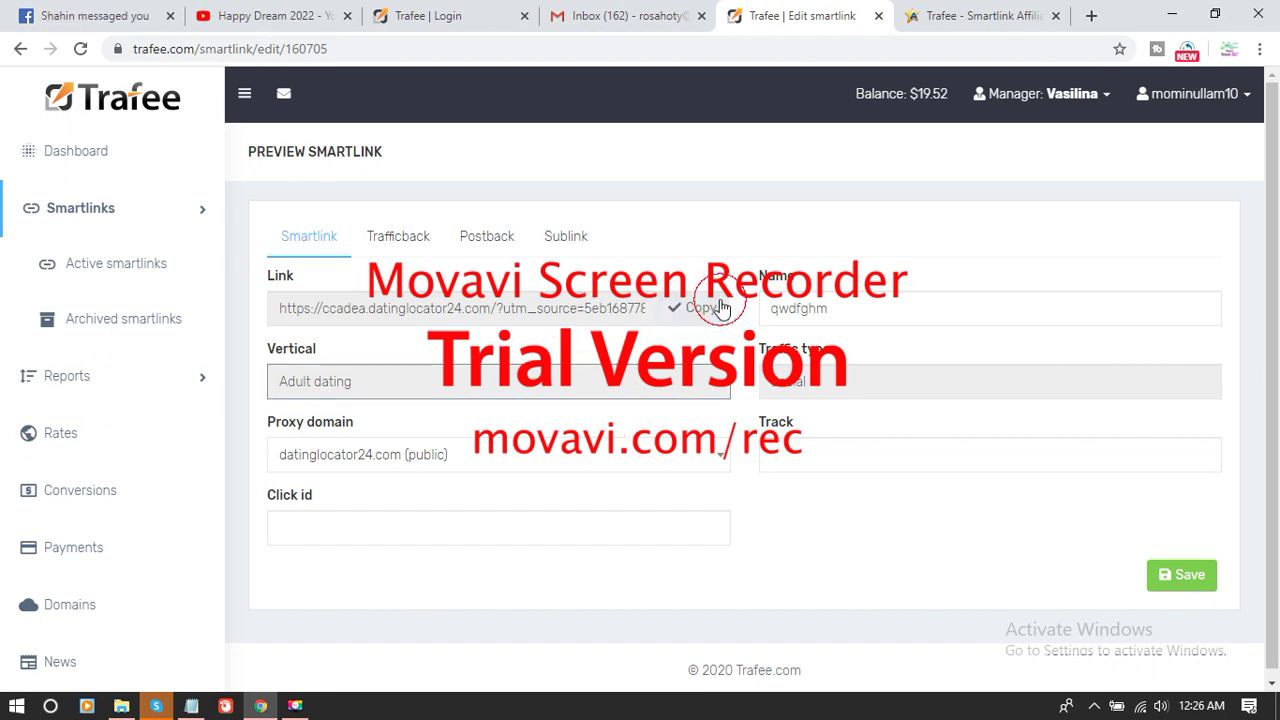
click(503, 315)
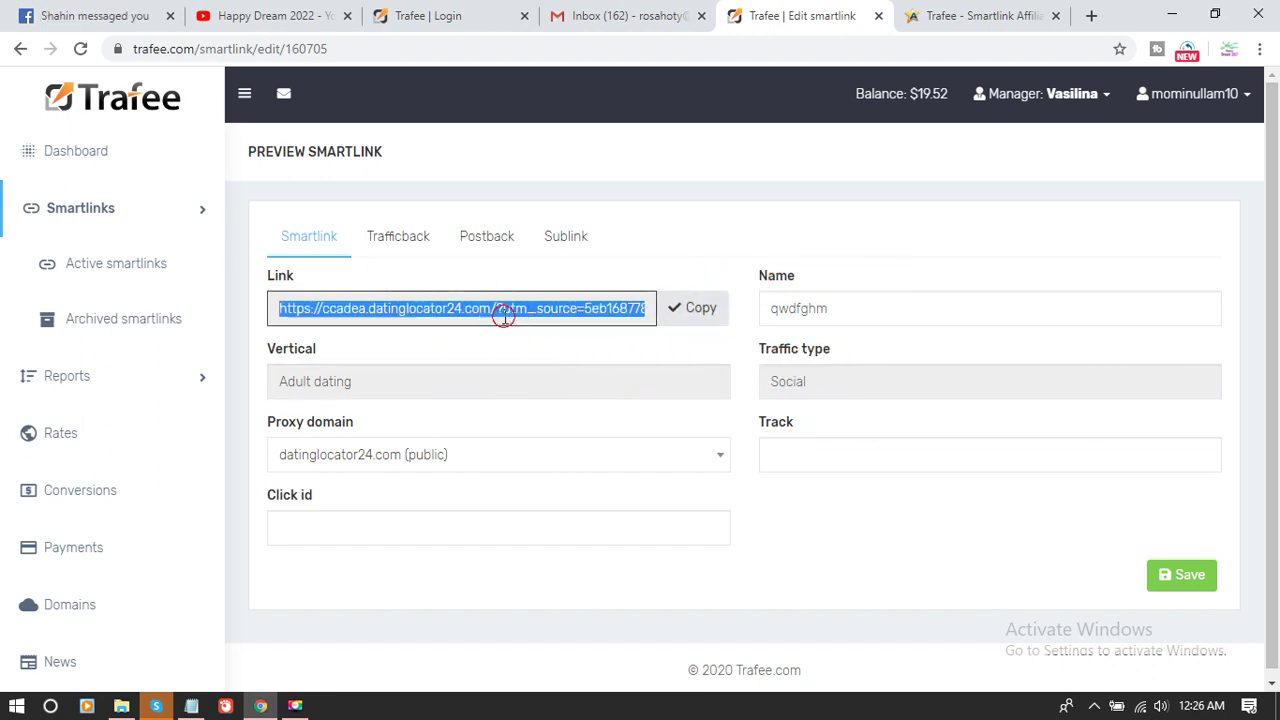
click(600, 368)
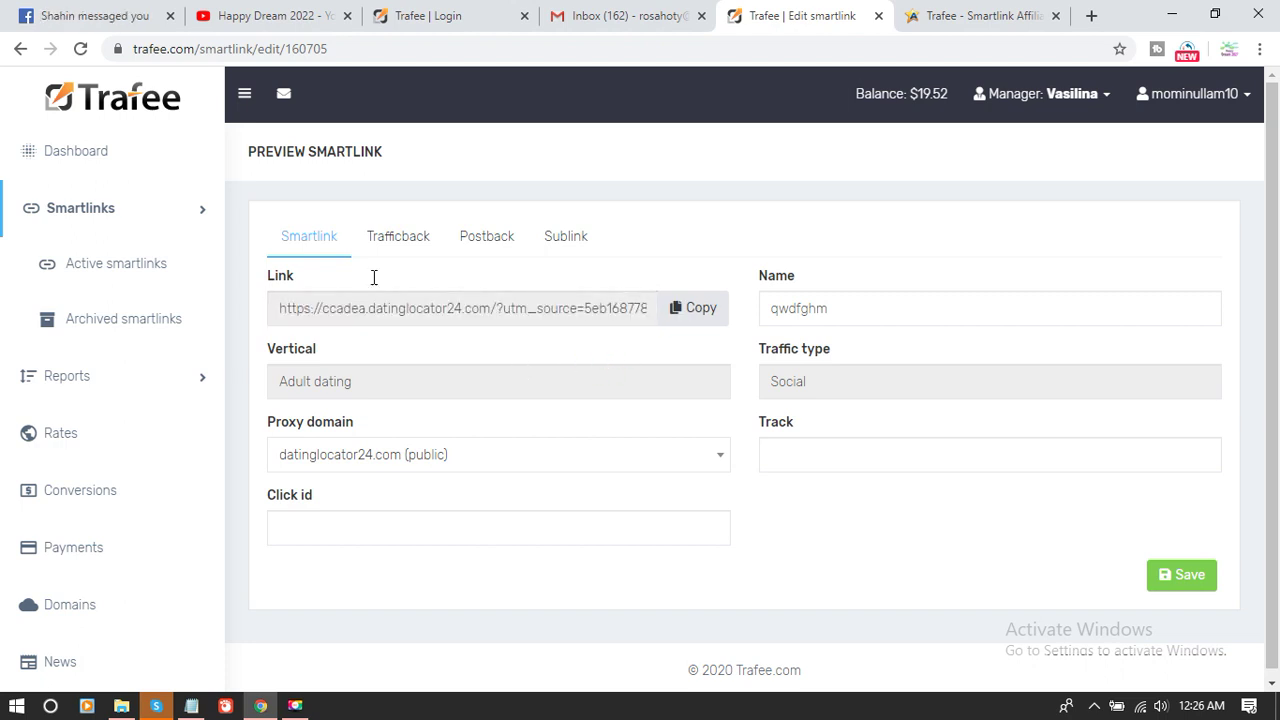
- Go to the main Reports page from the sidebar's Reports section
click(171, 223)
click(185, 277)
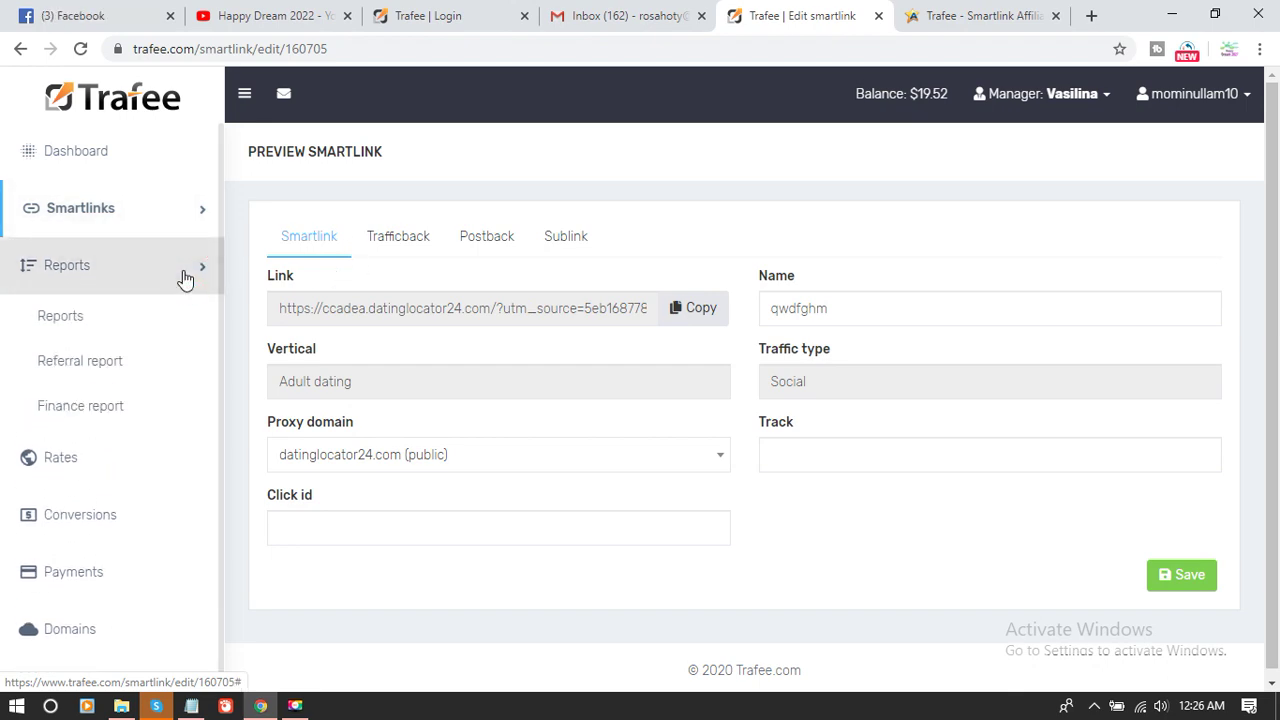
click(108, 318)
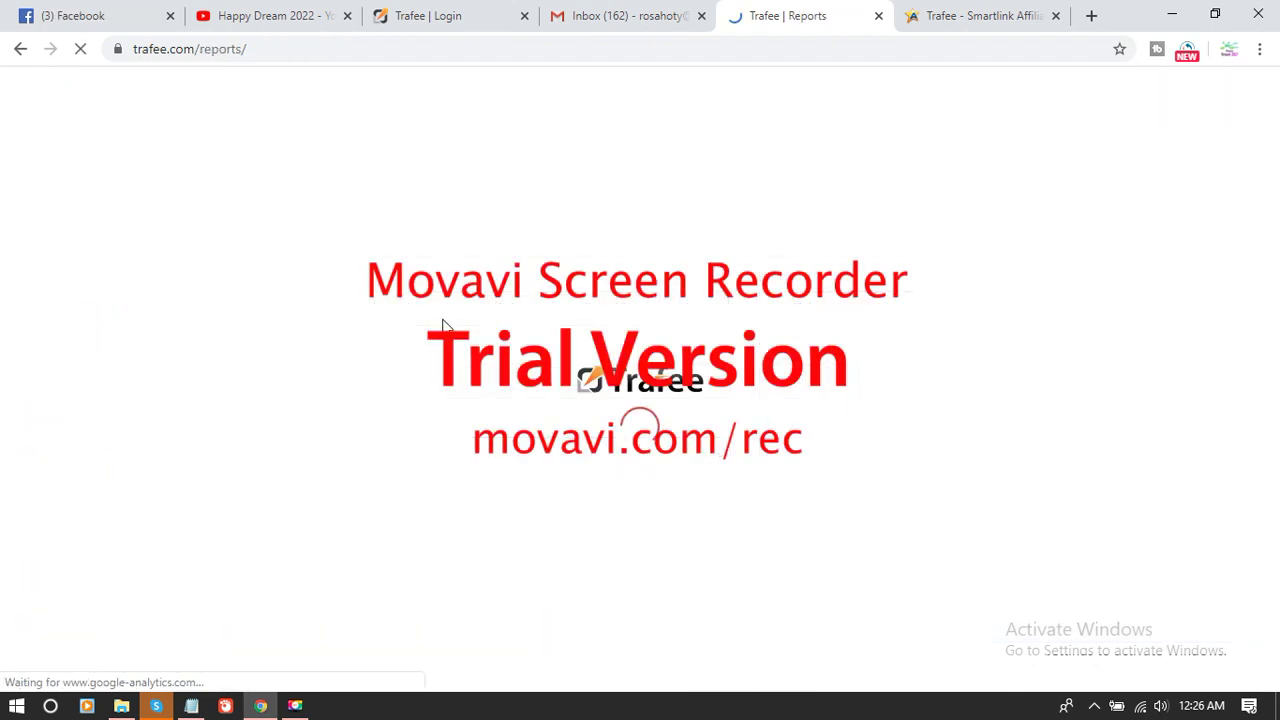
- Check the 30-04-2020 to 06-05-2020 report totals: 58 hits, 7 conversions, $14.46 revenue
scroll(636, 330, down, 3)
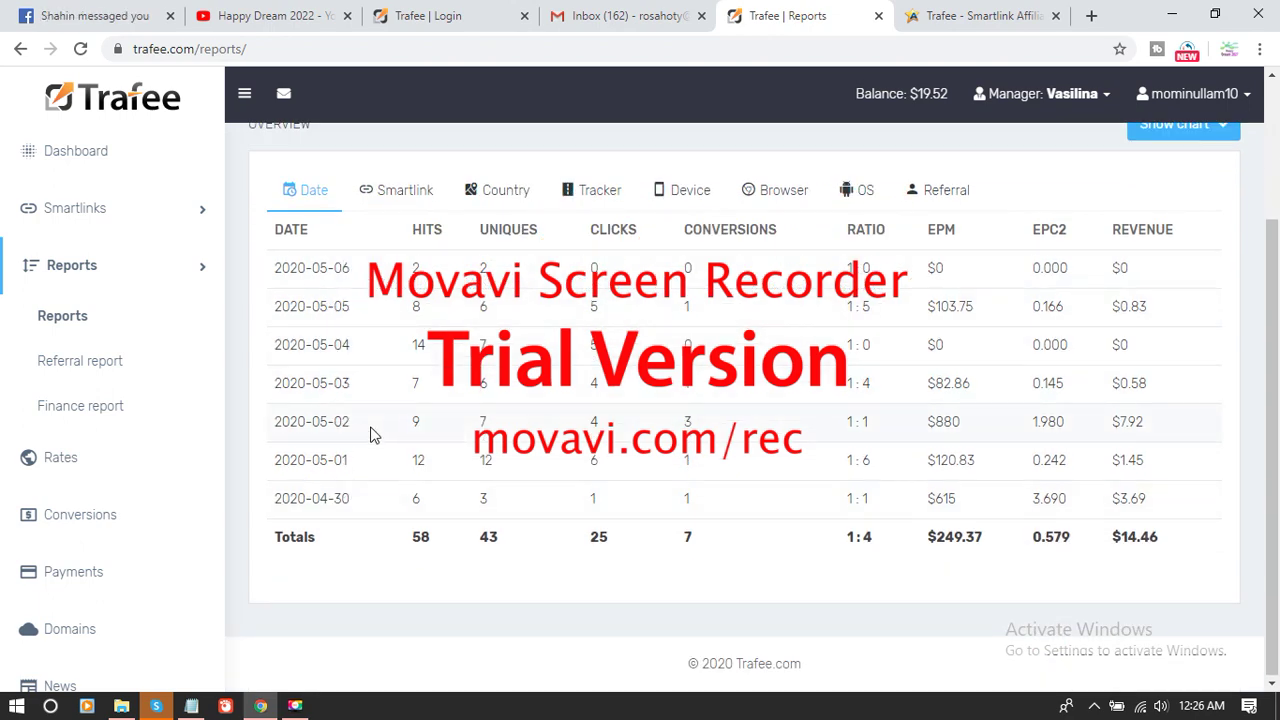
scroll(371, 418, up, 2)
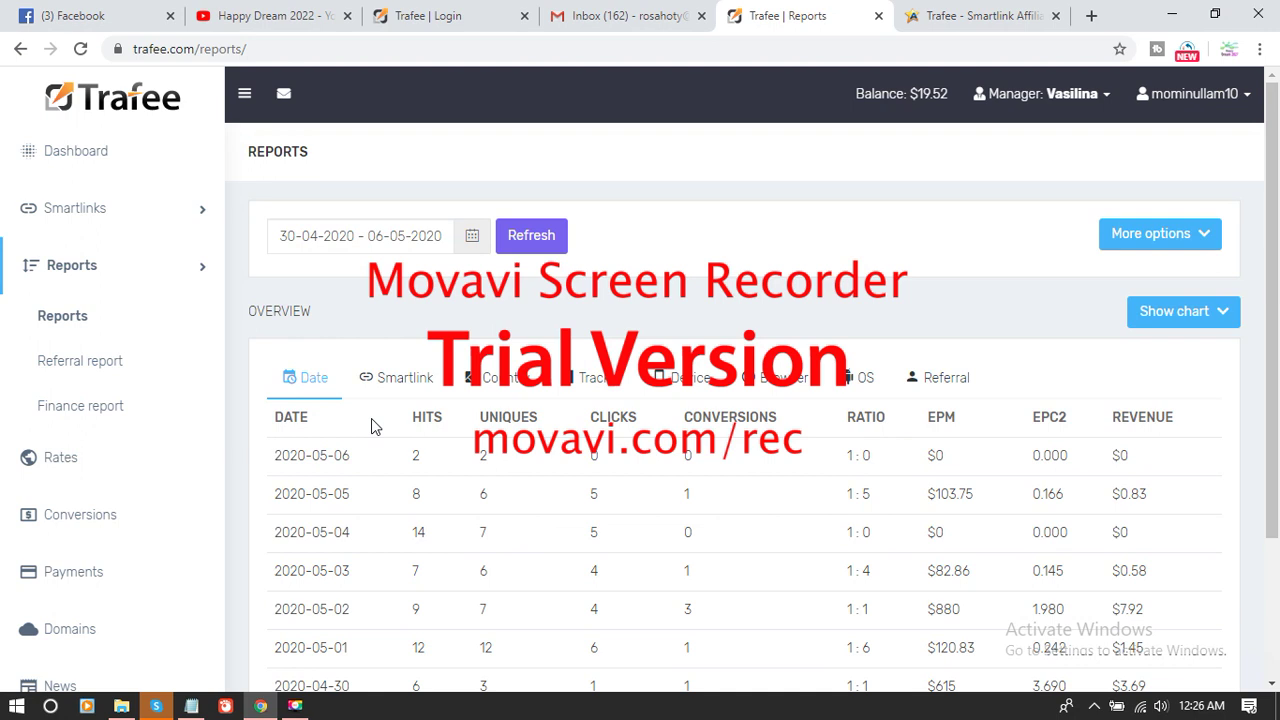
click(432, 249)
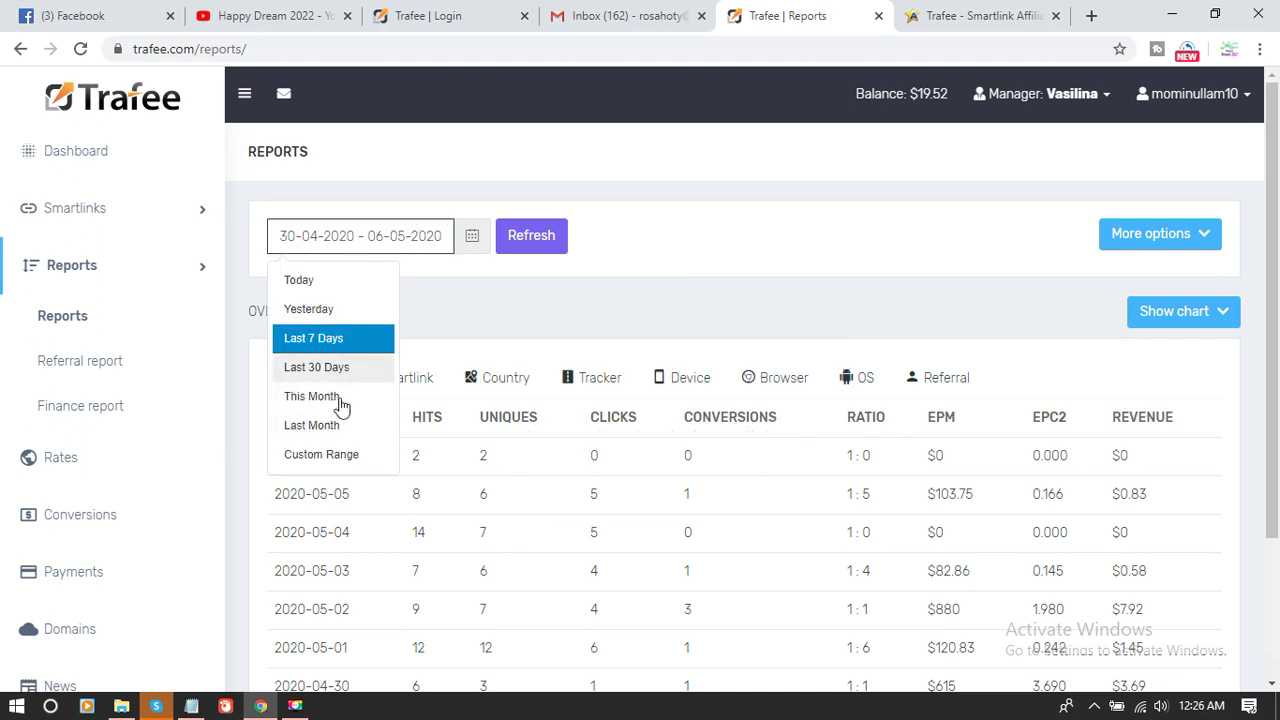
click(600, 318)
scroll(669, 326, down, 1)
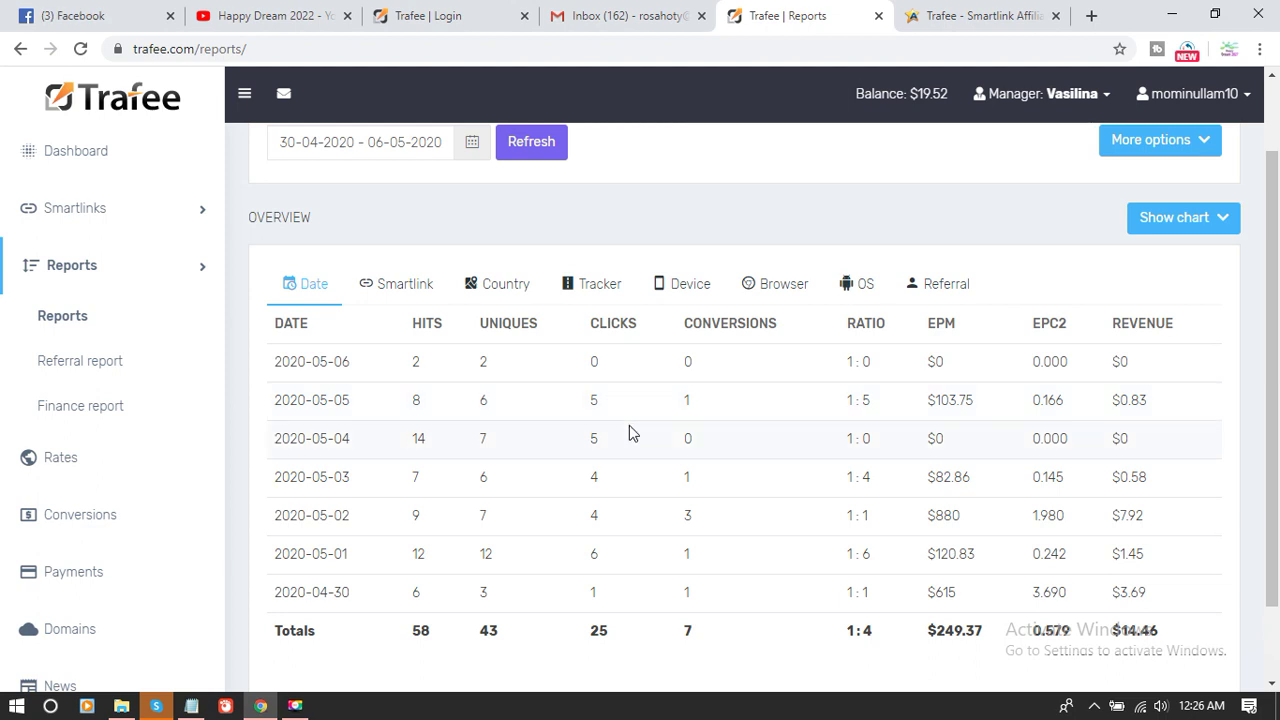
click(195, 272)
click(176, 290)
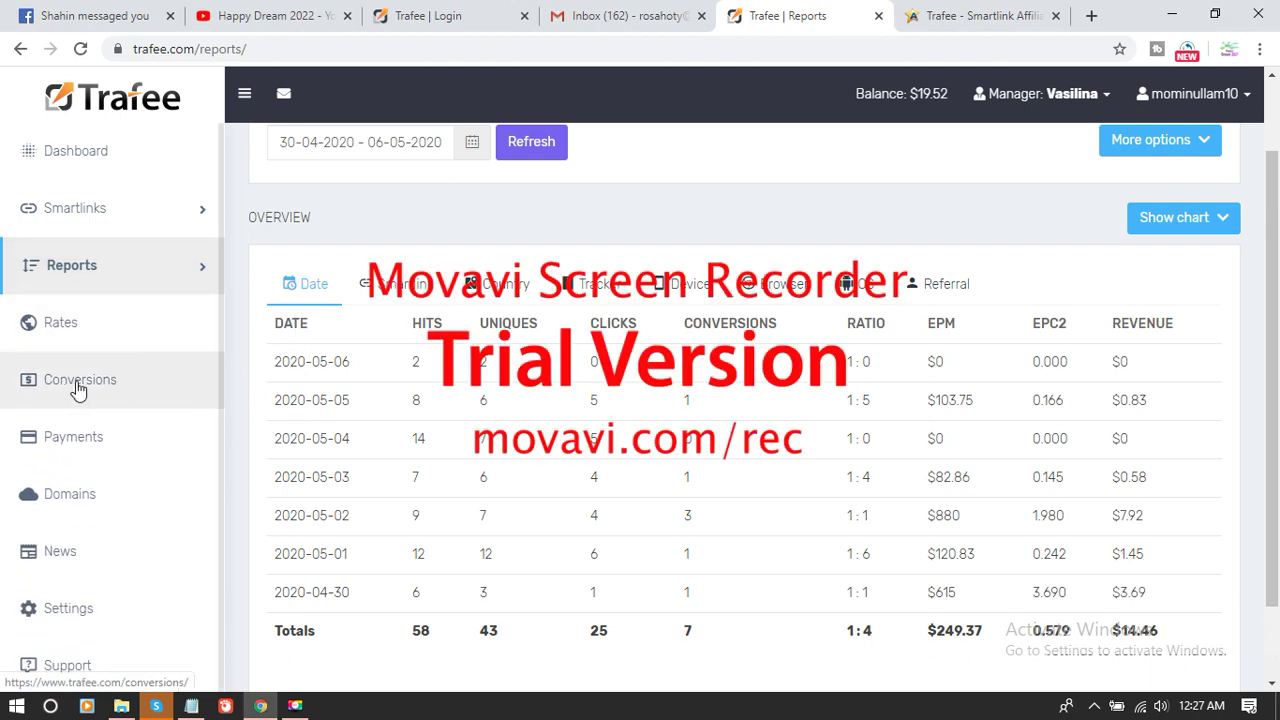
- Open the conversions history and page through to pages 5 and 7
click(78, 388)
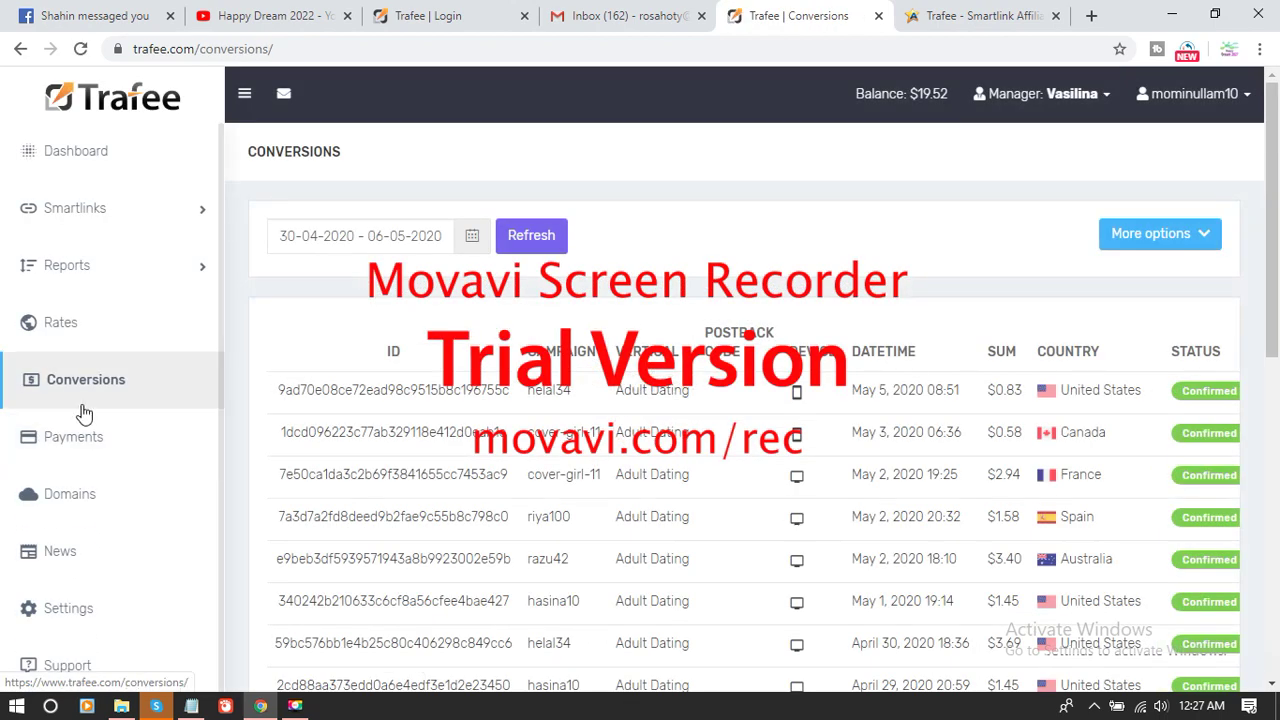
scroll(963, 437, down, 1)
scroll(963, 437, down, 4)
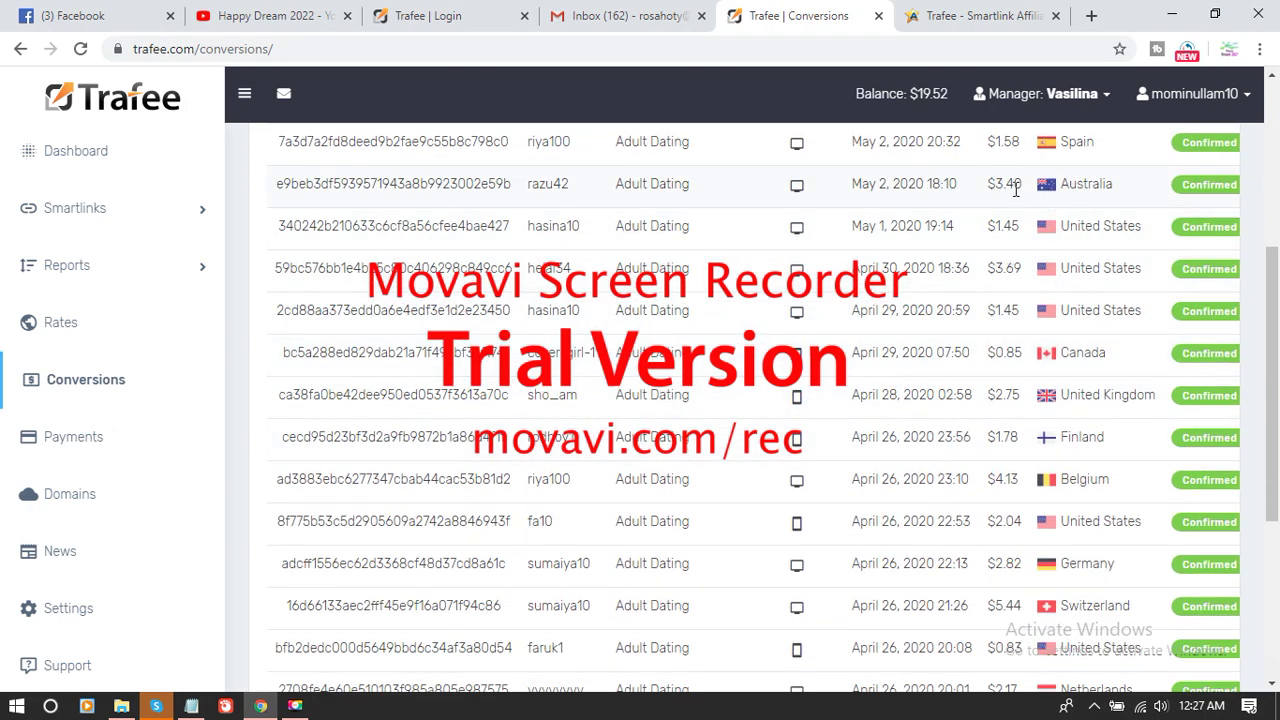
scroll(1046, 291, down, 4)
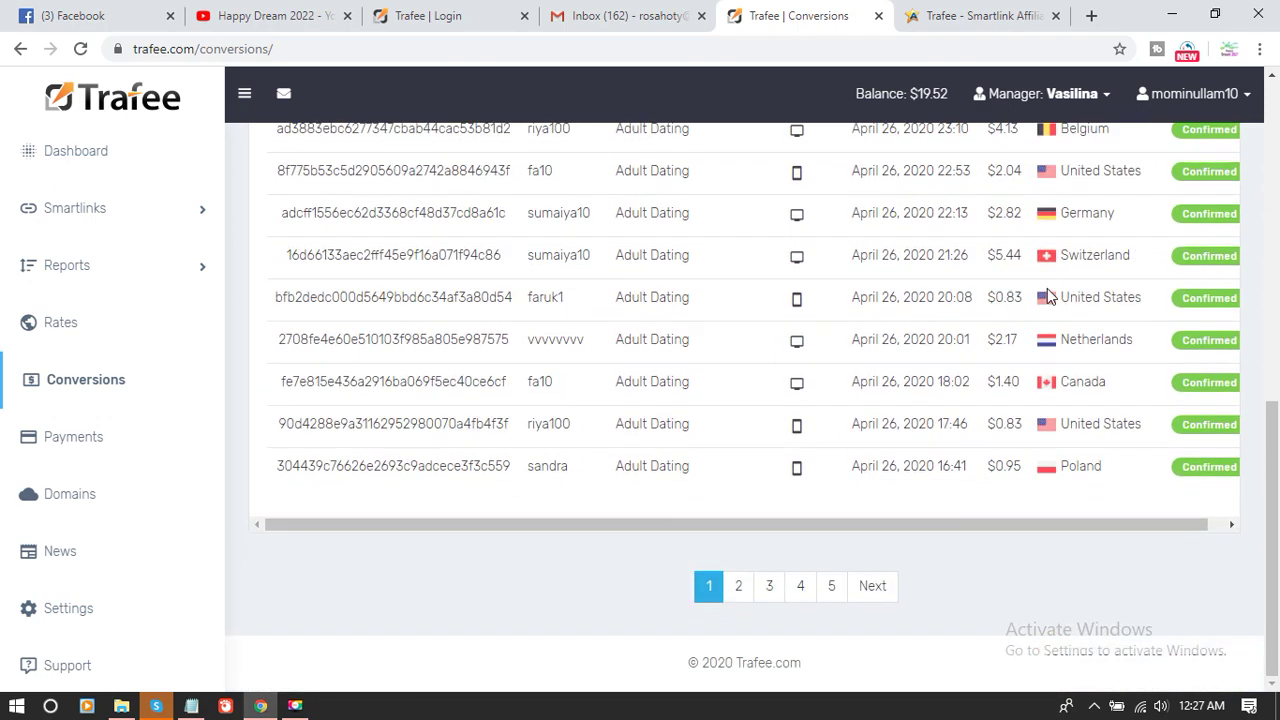
click(831, 590)
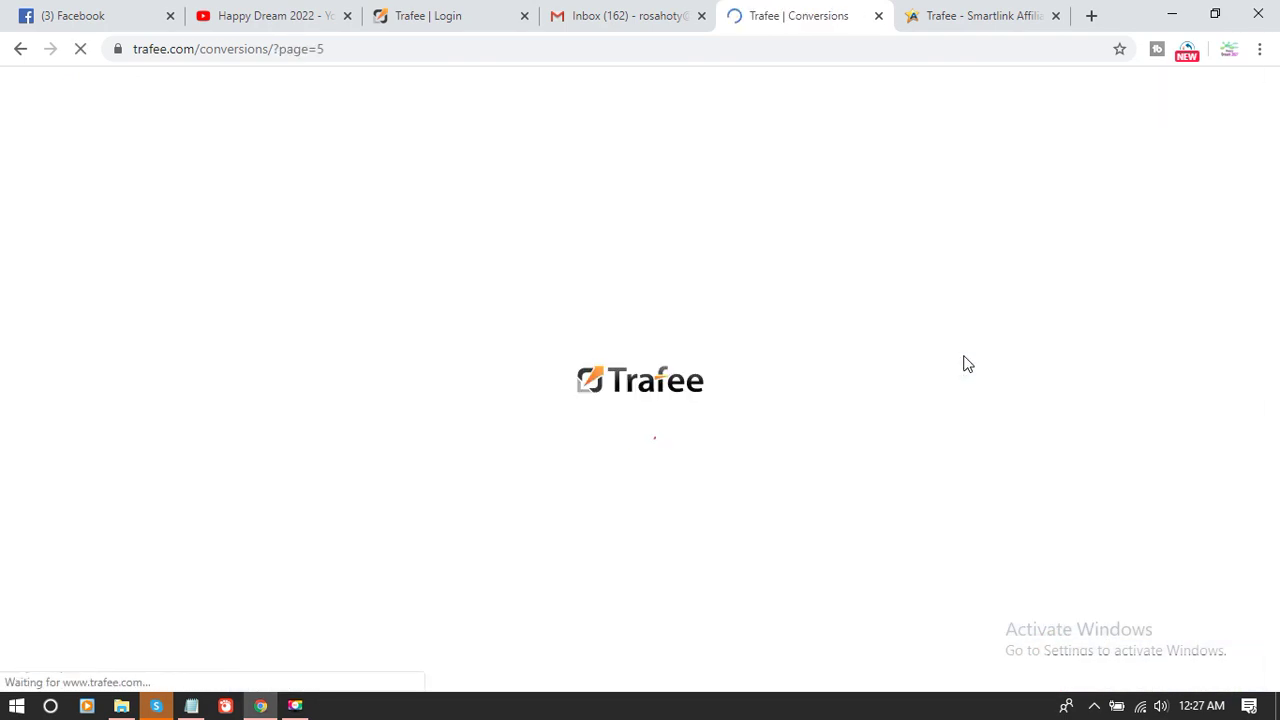
scroll(935, 320, down, 1)
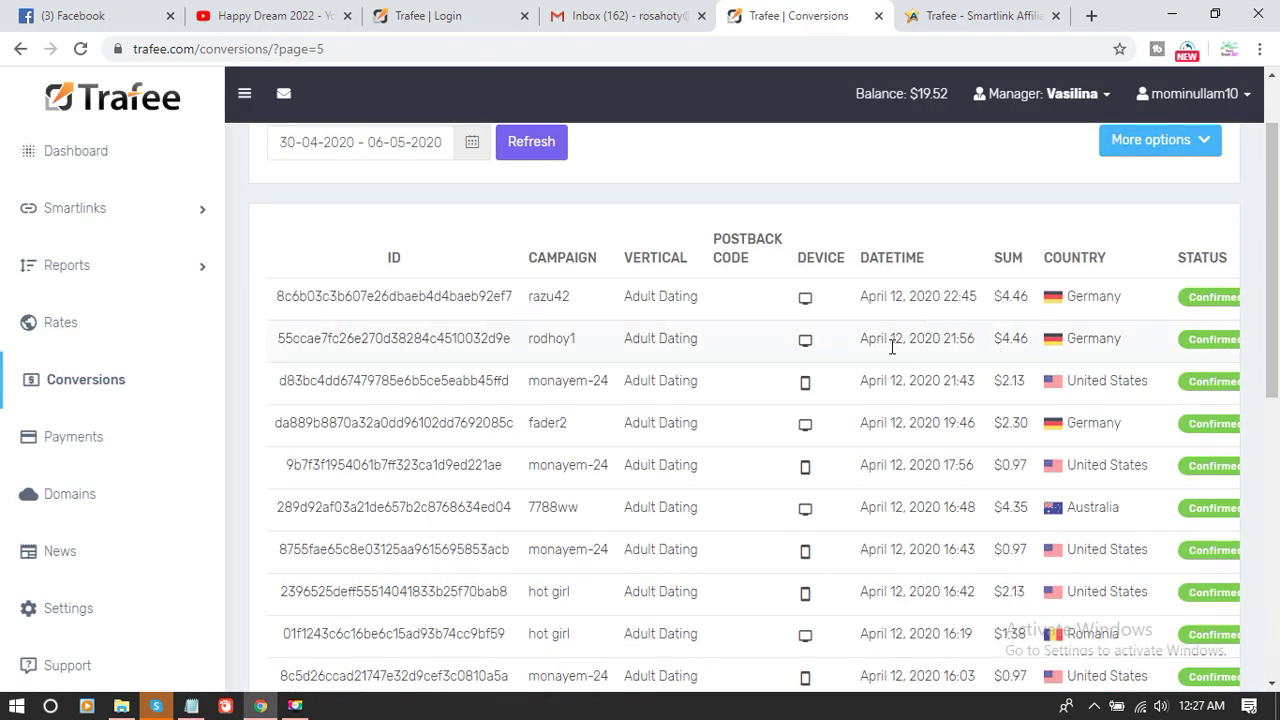
scroll(1026, 338, down, 4)
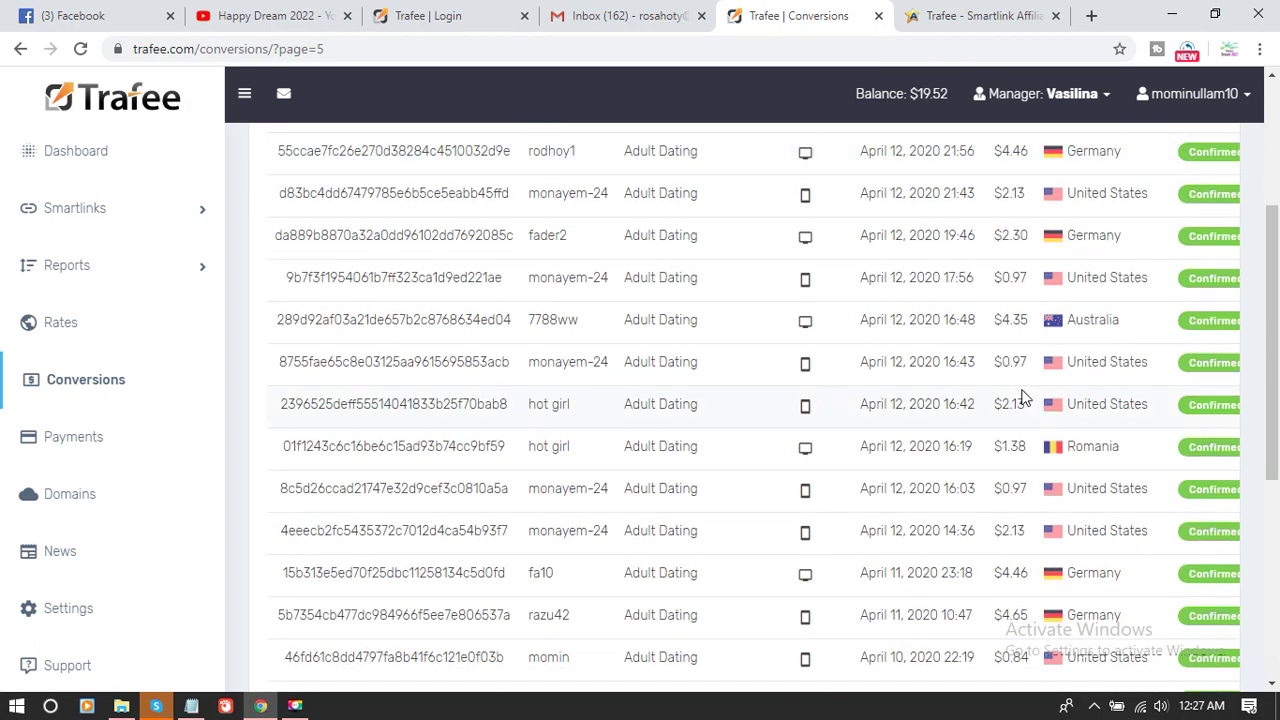
scroll(998, 428, down, 2)
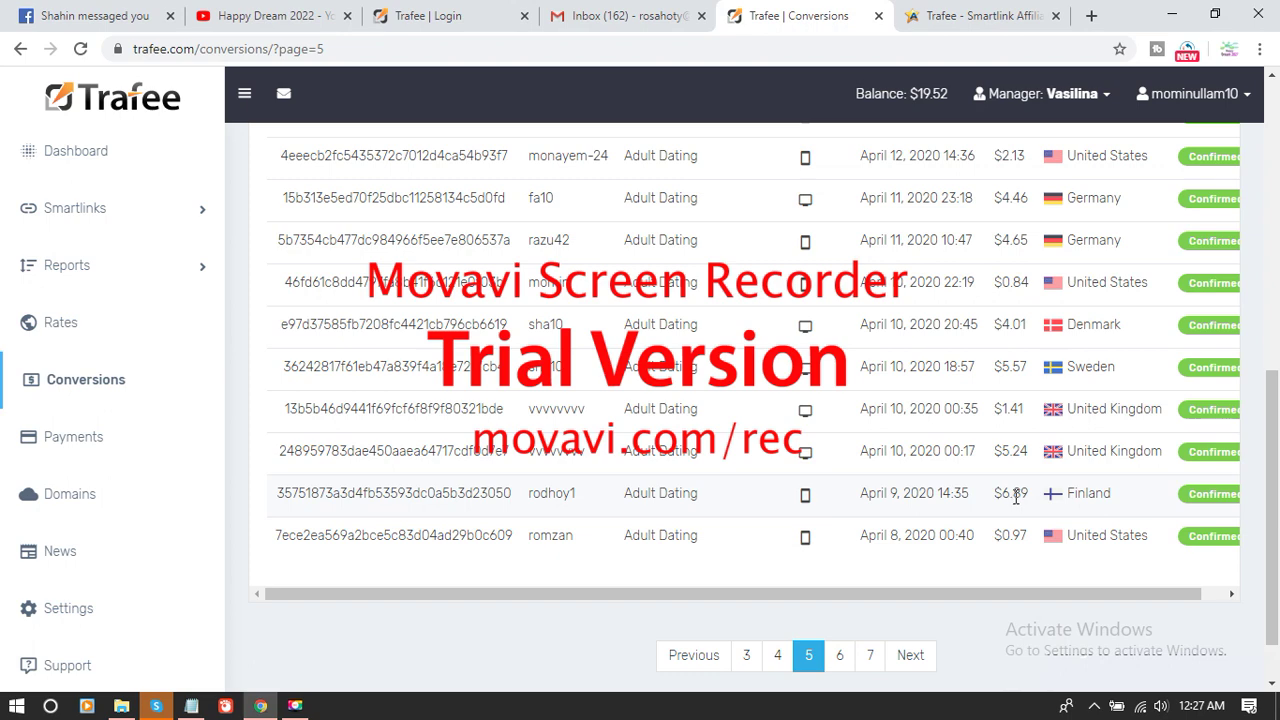
click(870, 655)
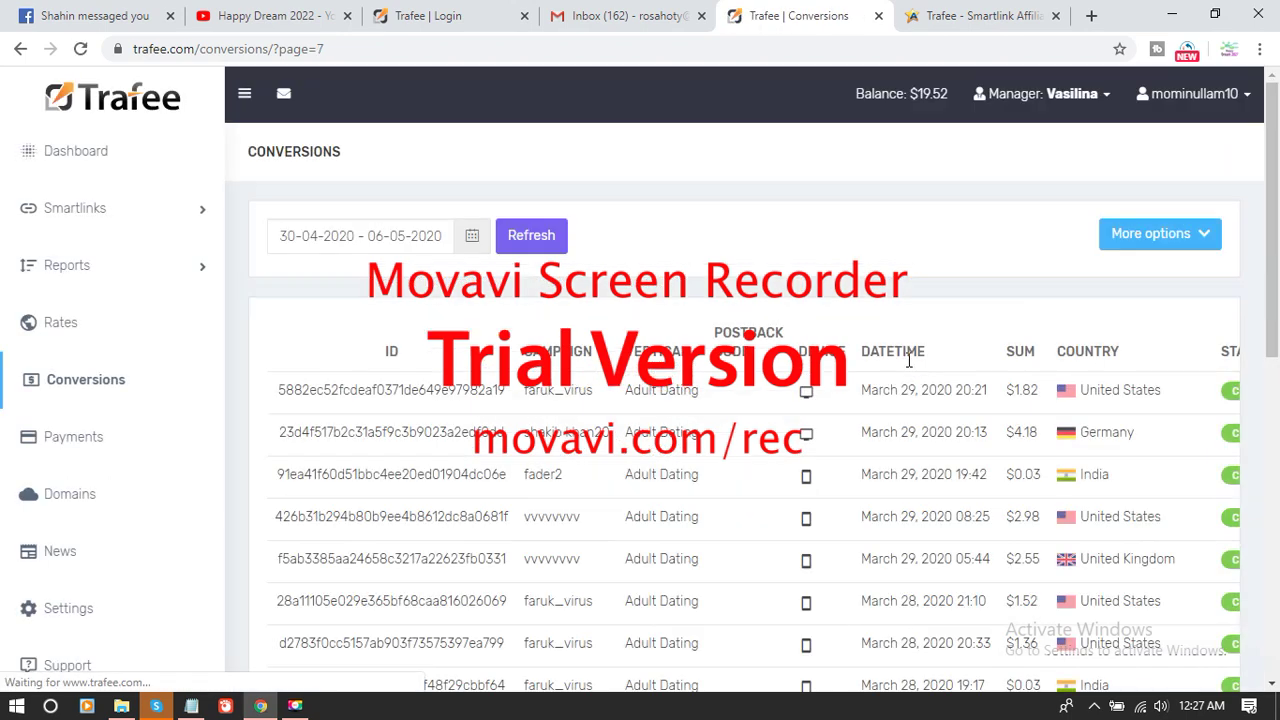
- Continue to conversions pages 9 and 11, reaching the February 2020 entries
scroll(967, 375, down, 2)
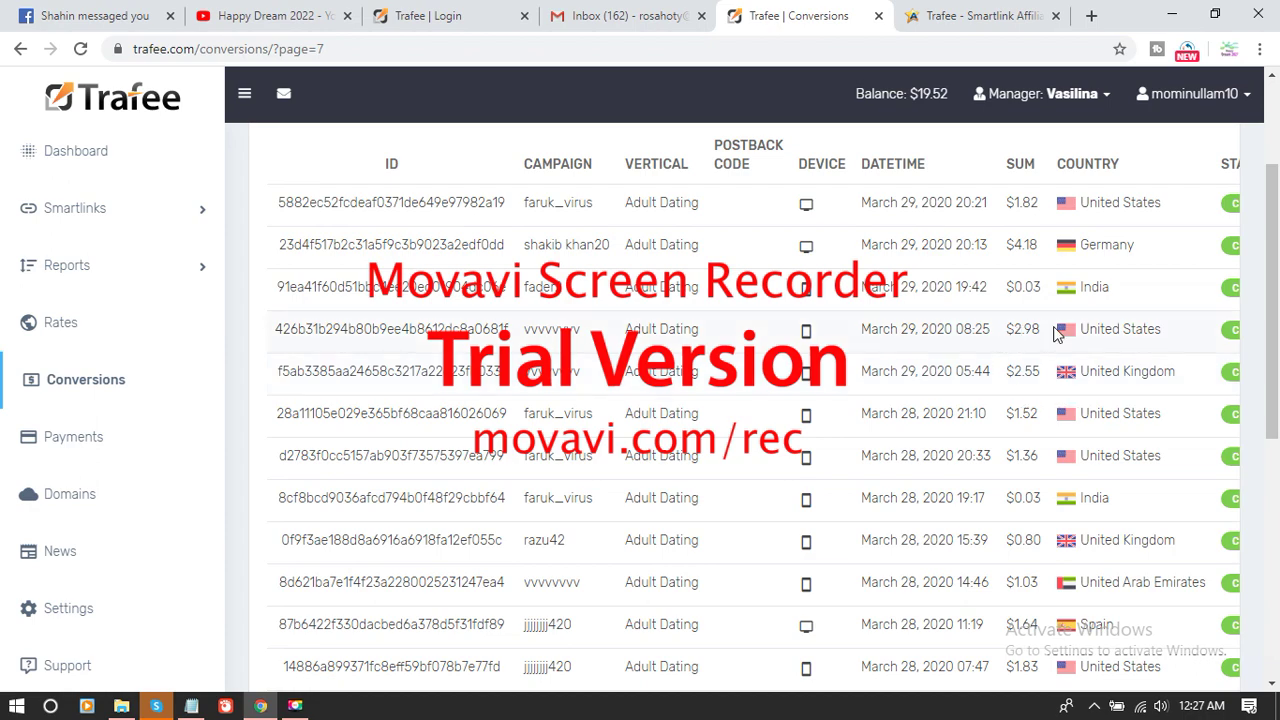
scroll(1030, 350, down, 5)
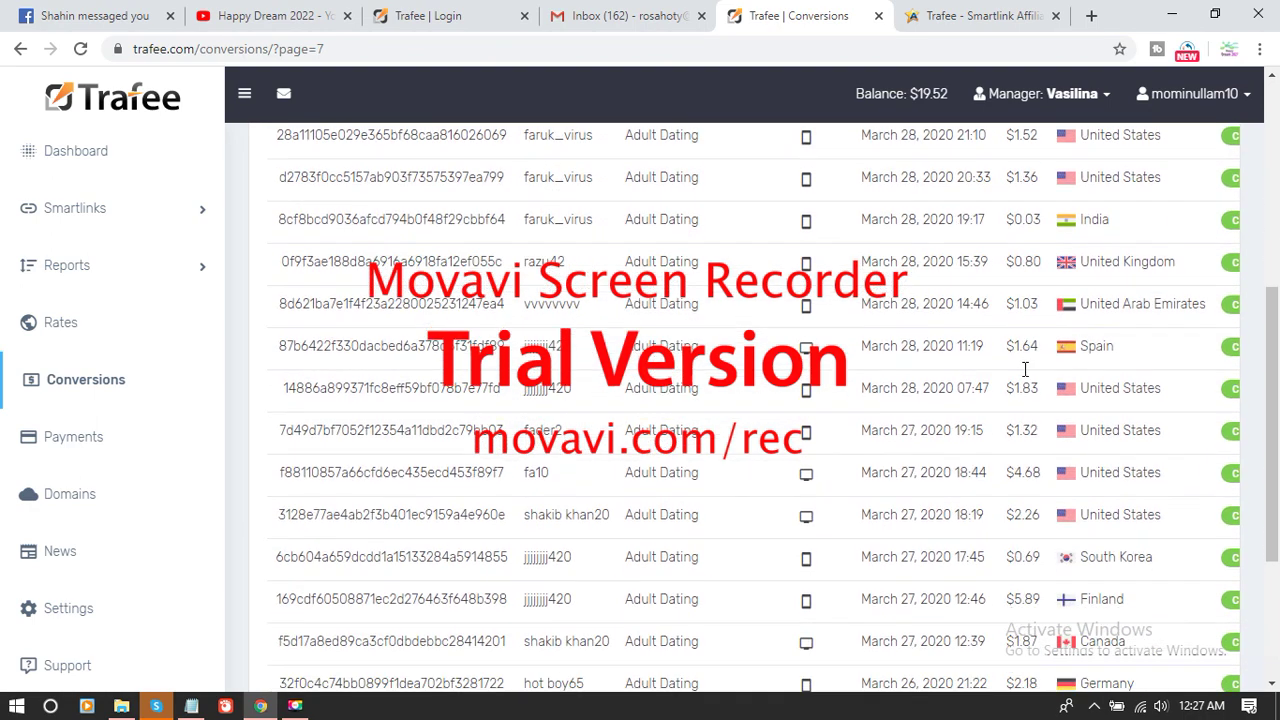
scroll(1025, 370, down, 1)
click(860, 583)
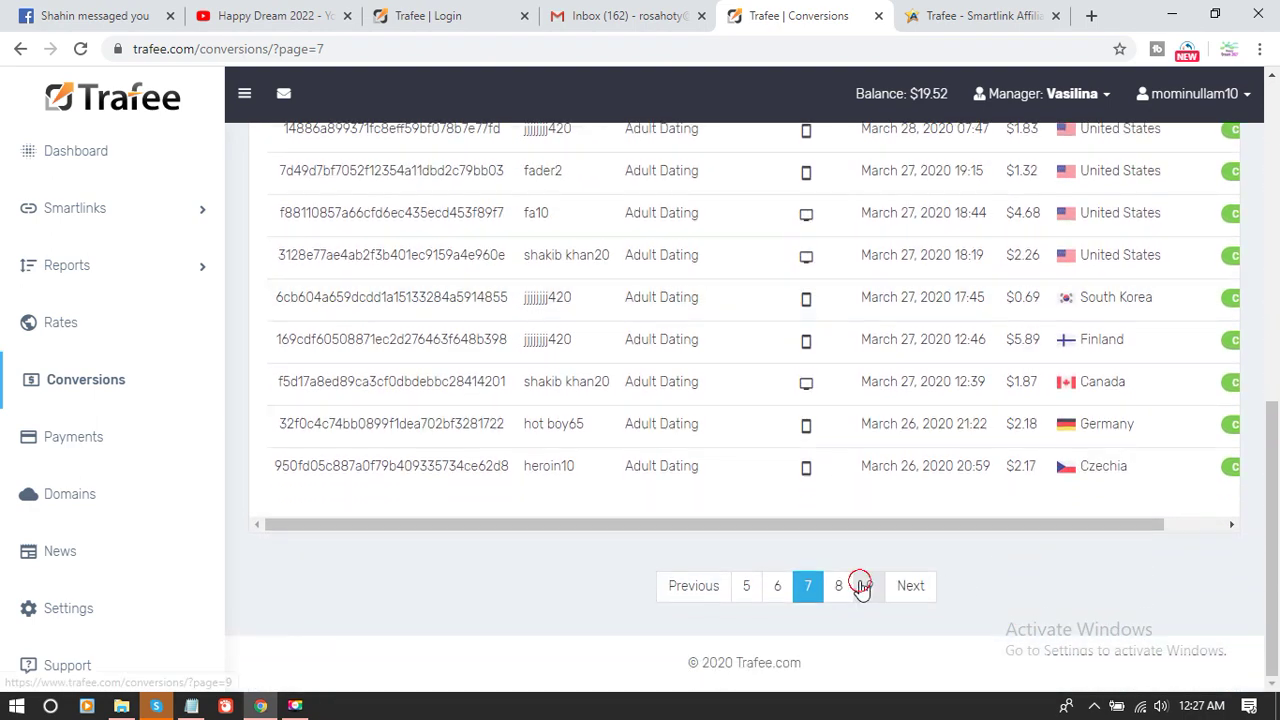
scroll(868, 413, down, 5)
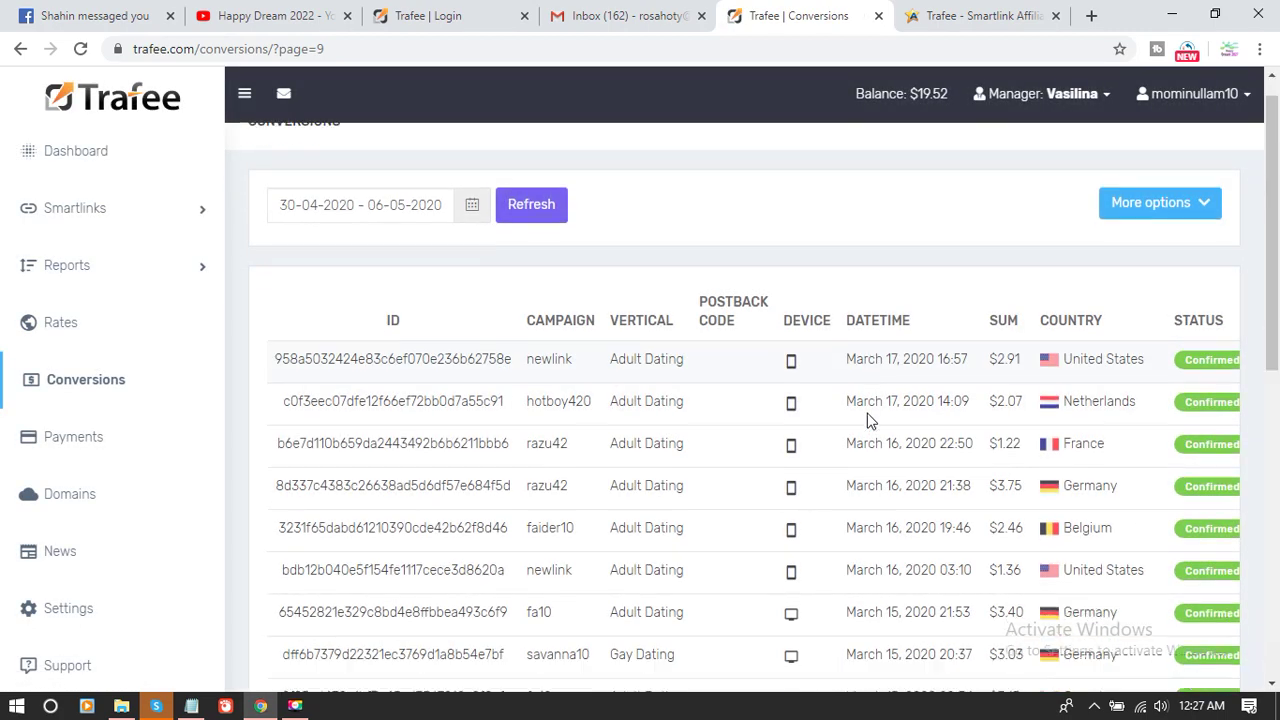
scroll(868, 413, down, 4)
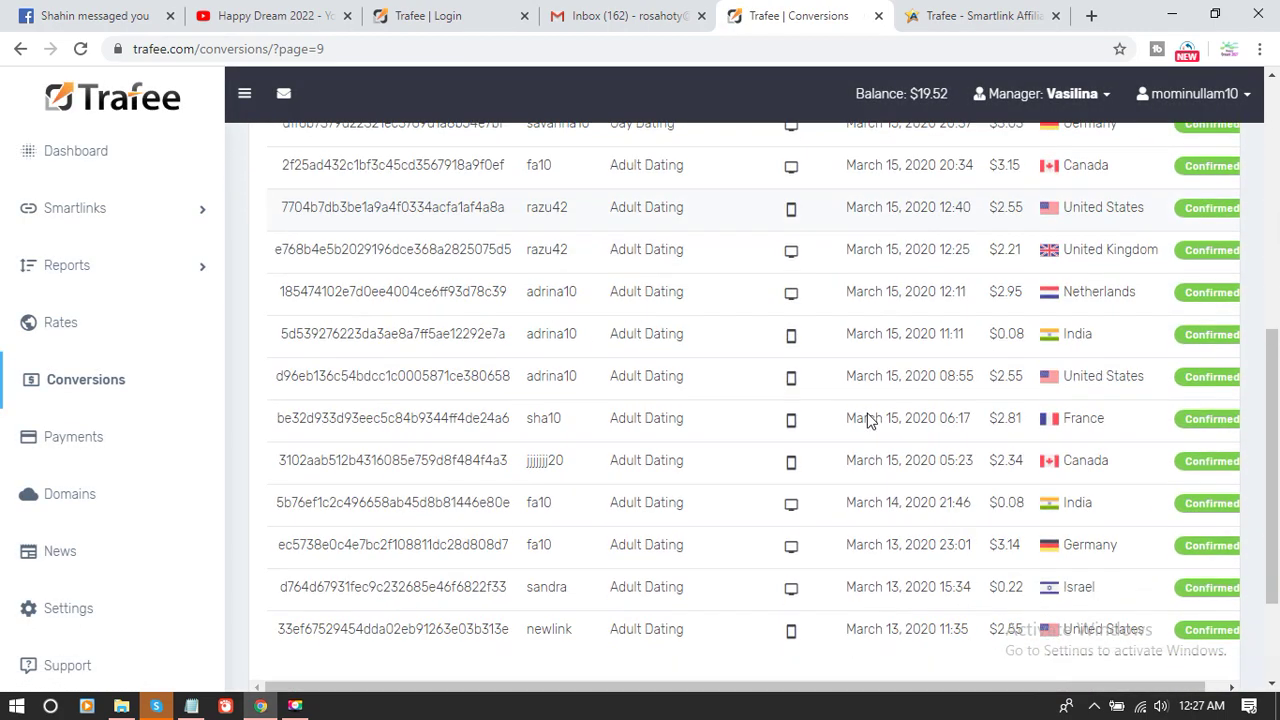
click(876, 592)
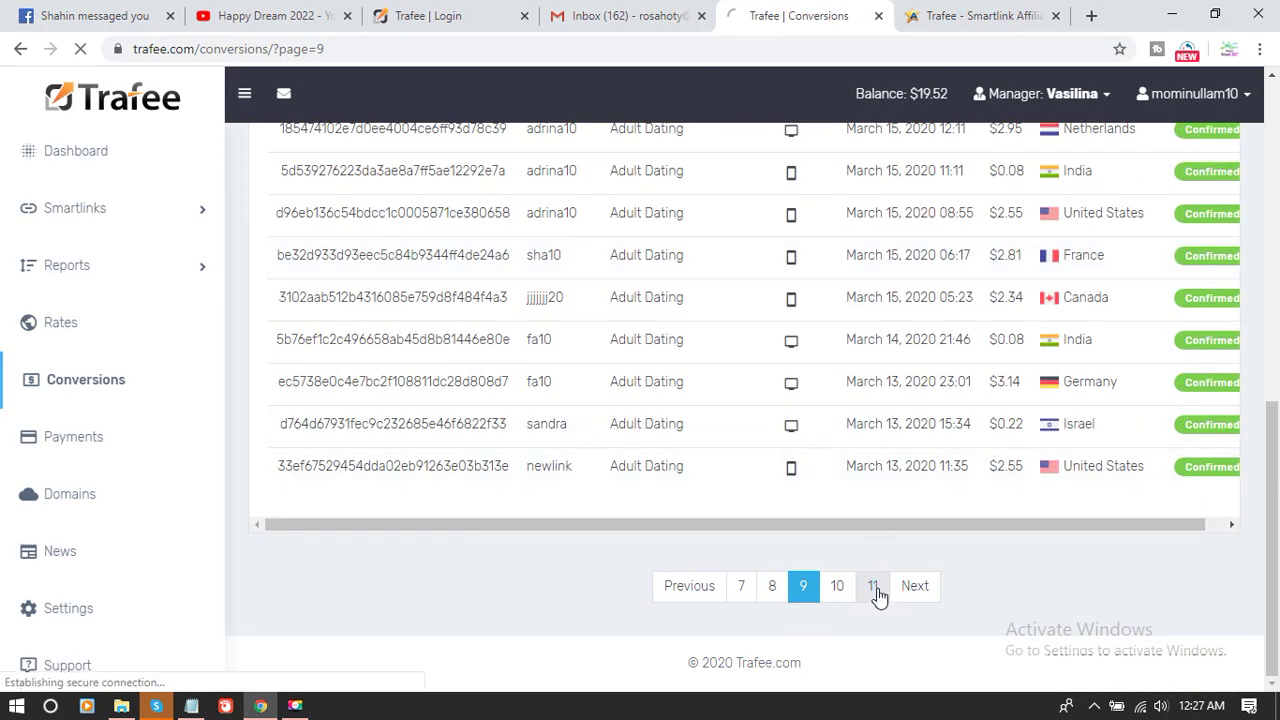
scroll(876, 420, down, 6)
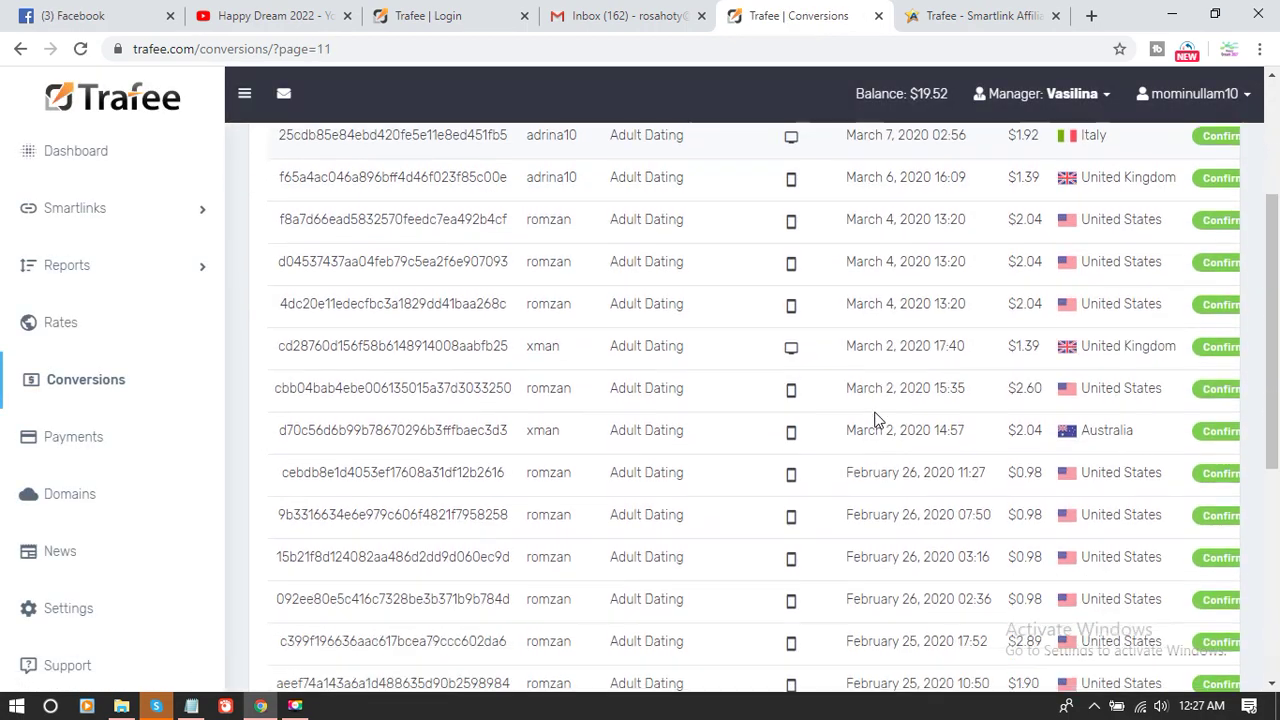
scroll(876, 420, down, 2)
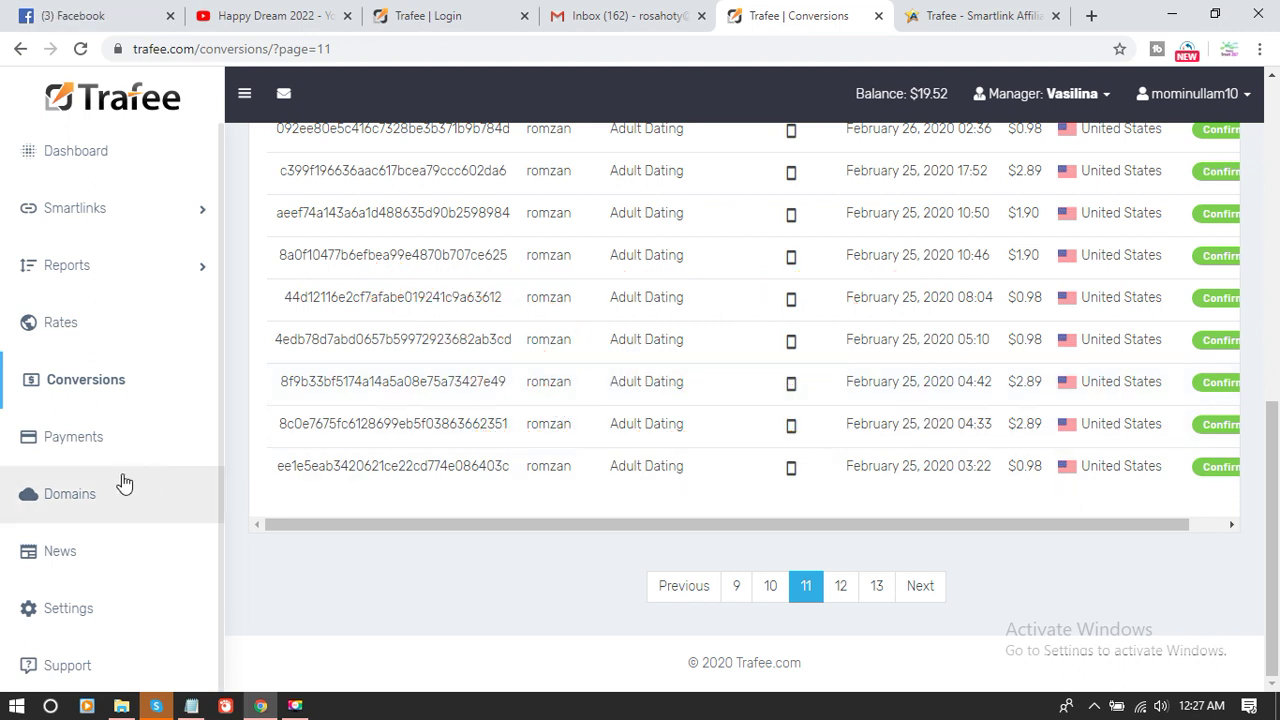
click(49, 446)
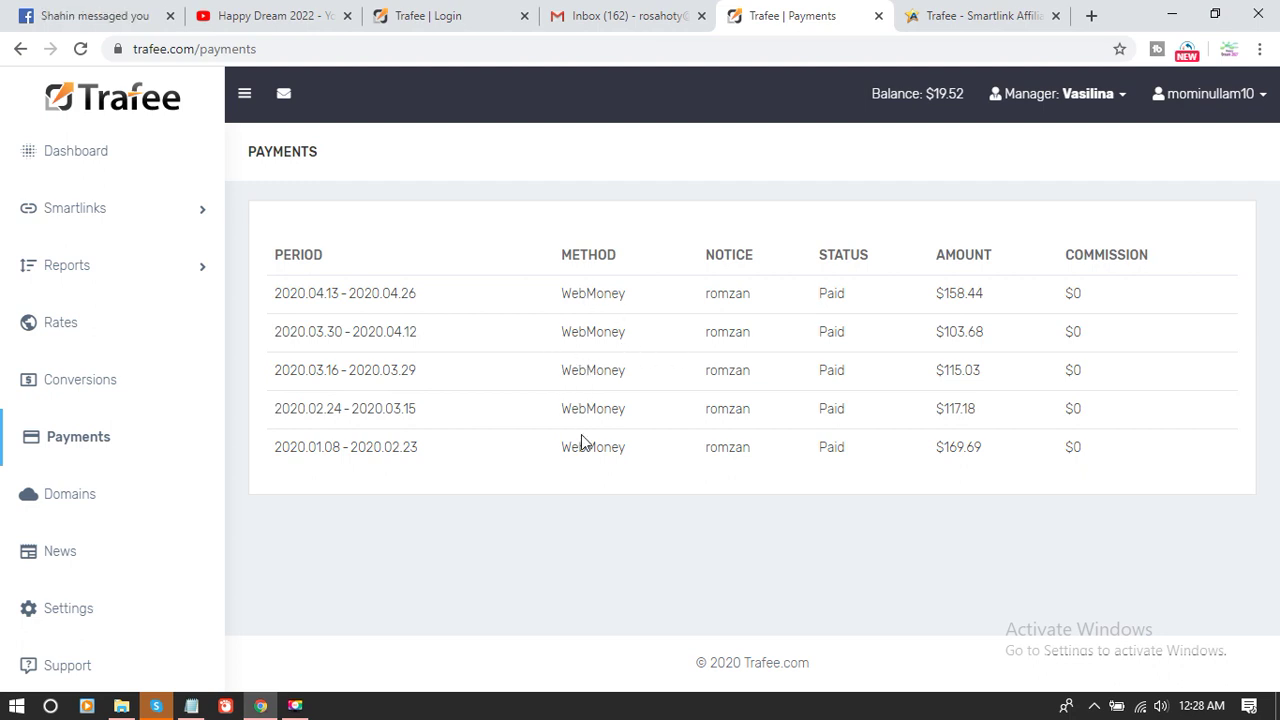
- Highlight WebMoney in the paid payout rows, then view dashboard earnings ($19.52 balance, $683.54 this year)
double_click(604, 372)
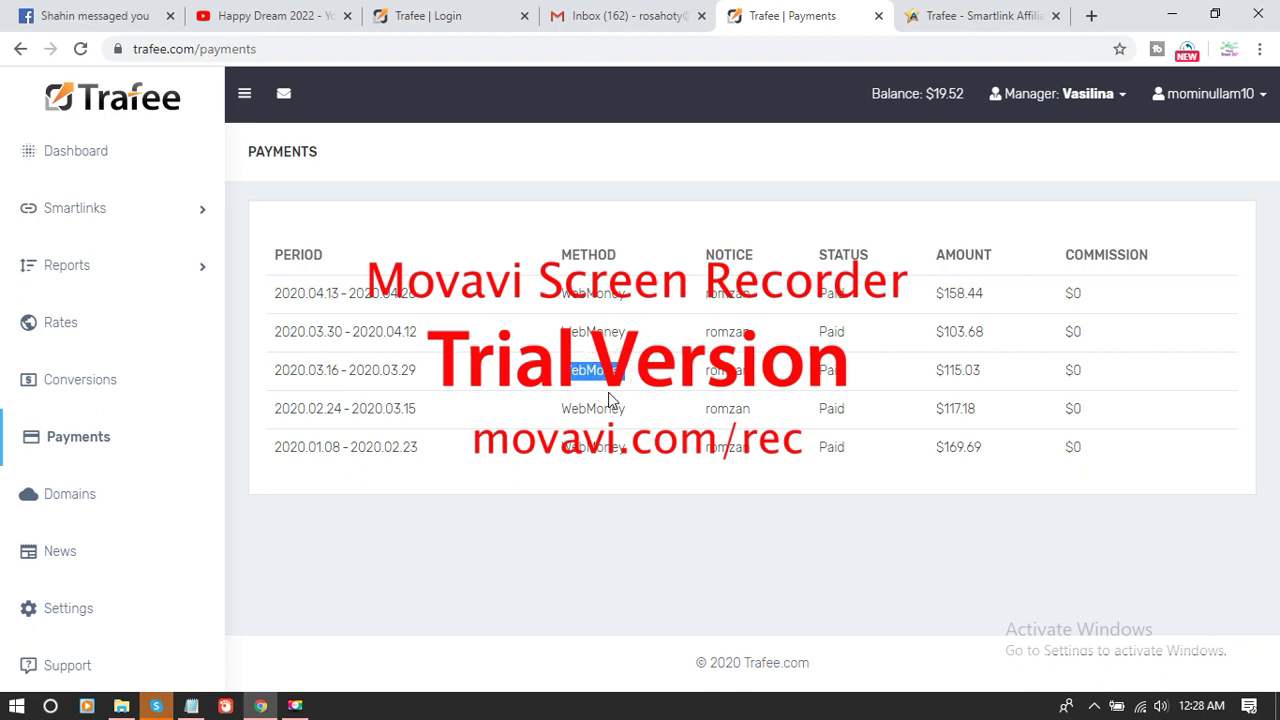
click(608, 402)
double_click(608, 402)
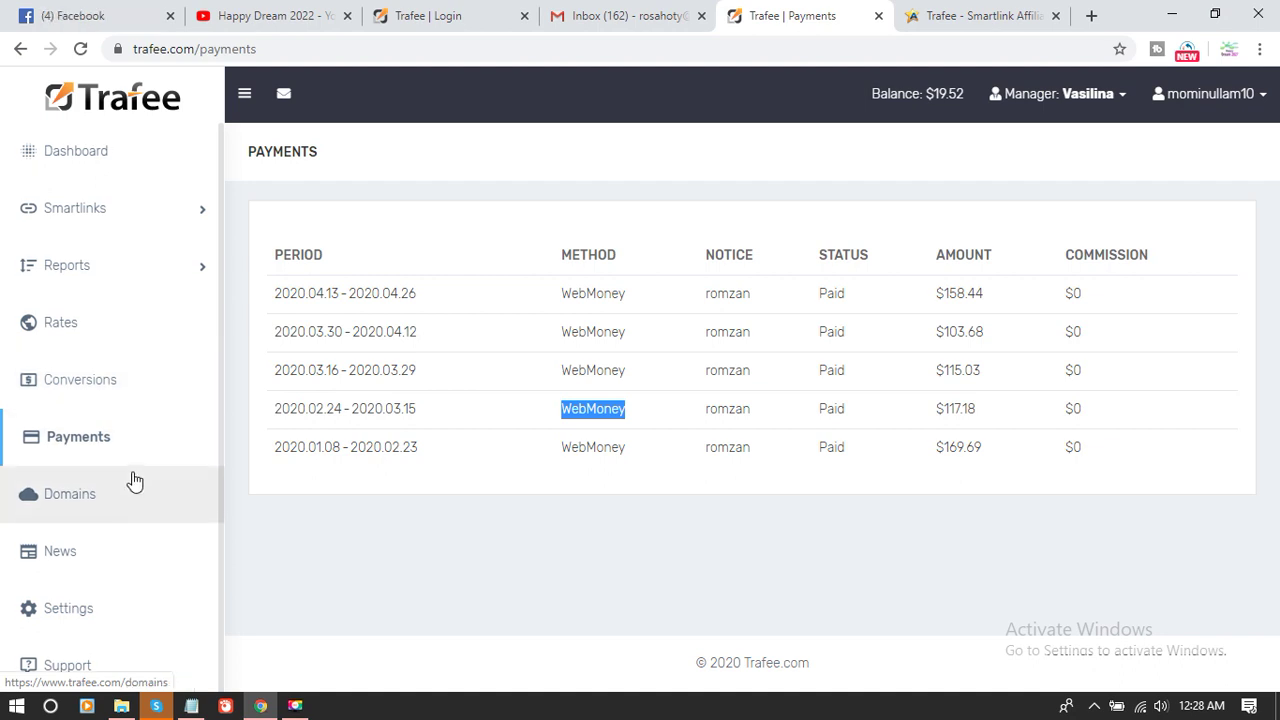
click(89, 162)
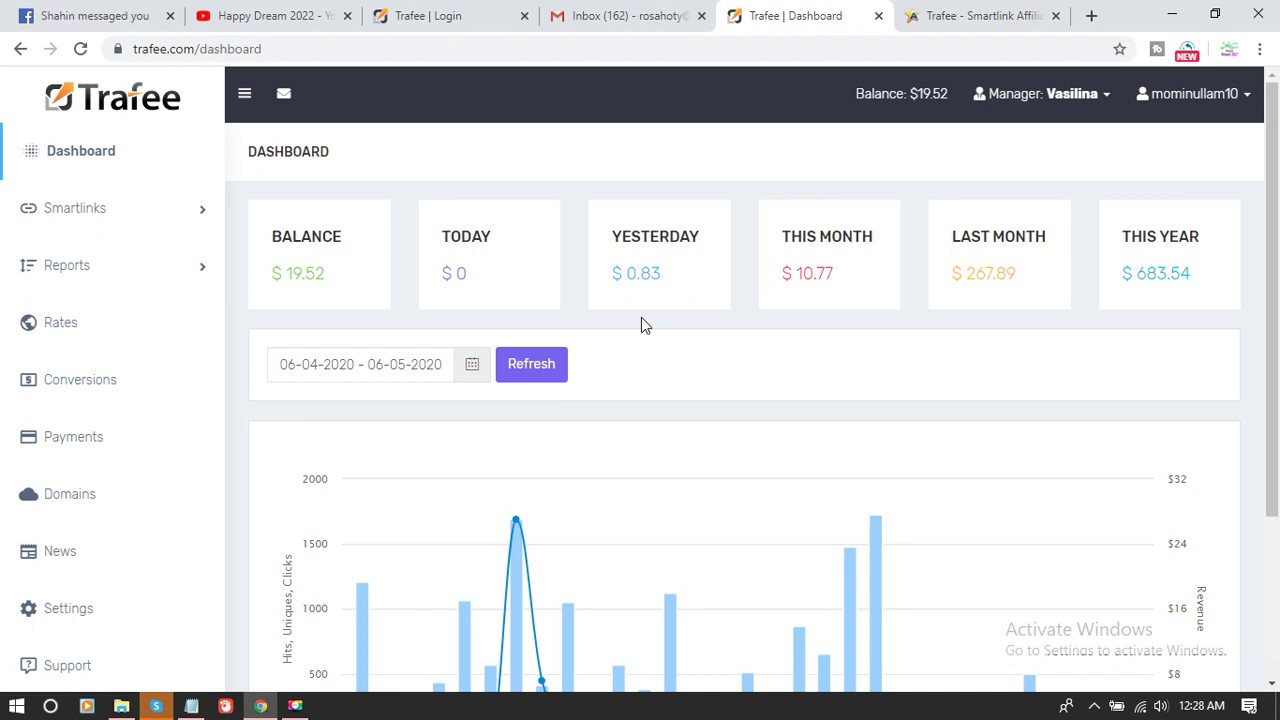
- View Trafee's sign-up form, then return to the affpaying review showing $100 minimum and weekly payouts
click(488, 16)
click(887, 627)
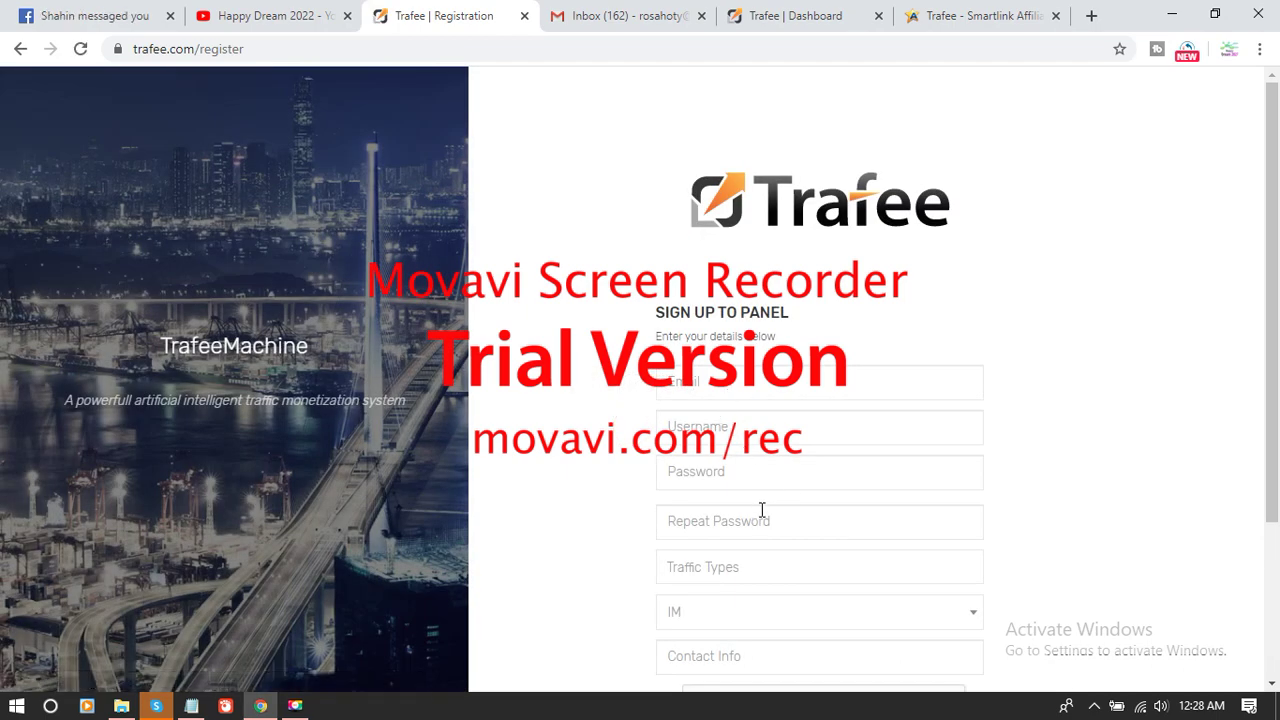
click(766, 18)
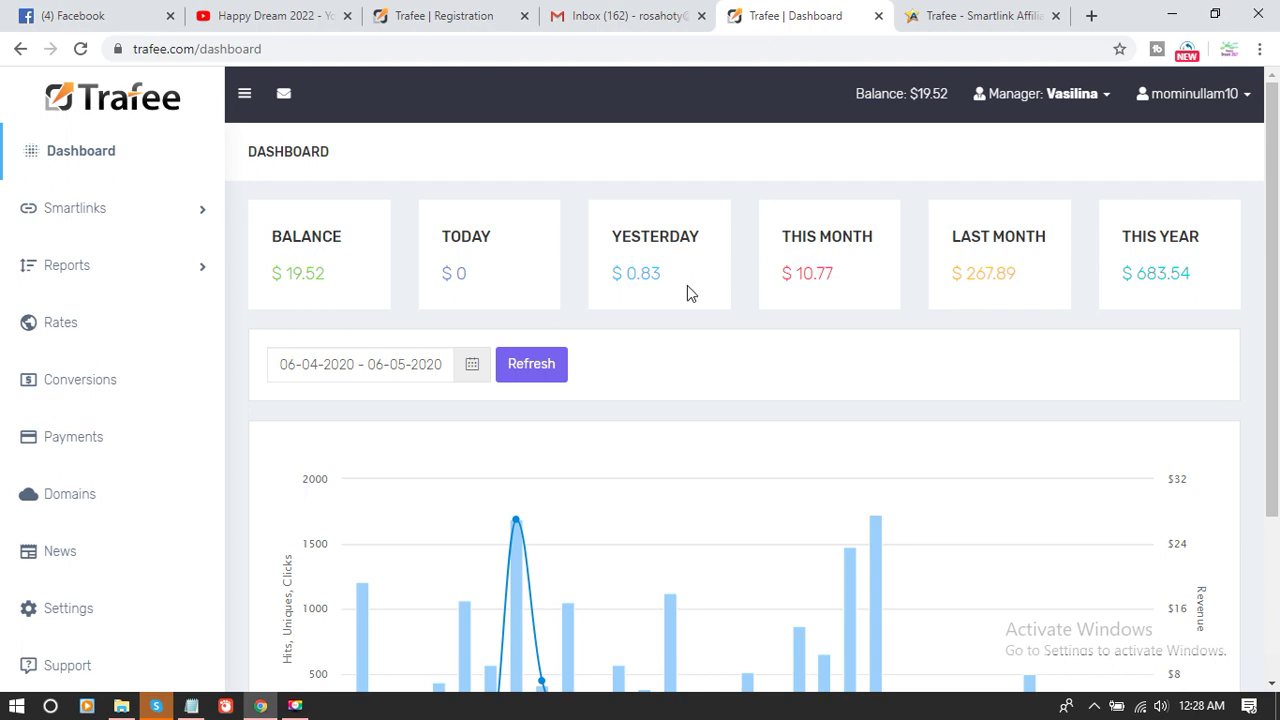
key(ctrl+Tab)
mouse_move(510, 540)
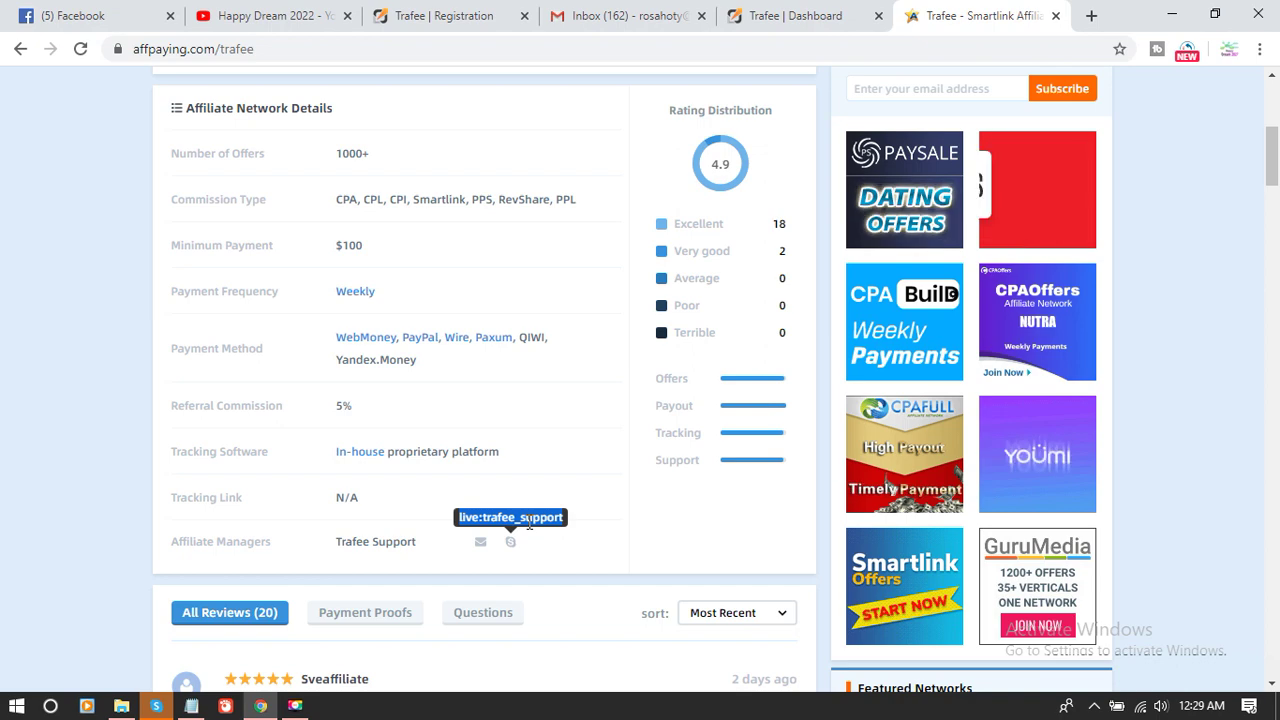
- Preview HABIB12's settings, then view Active smartlinks: HABIB12 $0.00, COVER-GIRL-11 $4.37, SHO_AM $6.38
click(888, 10)
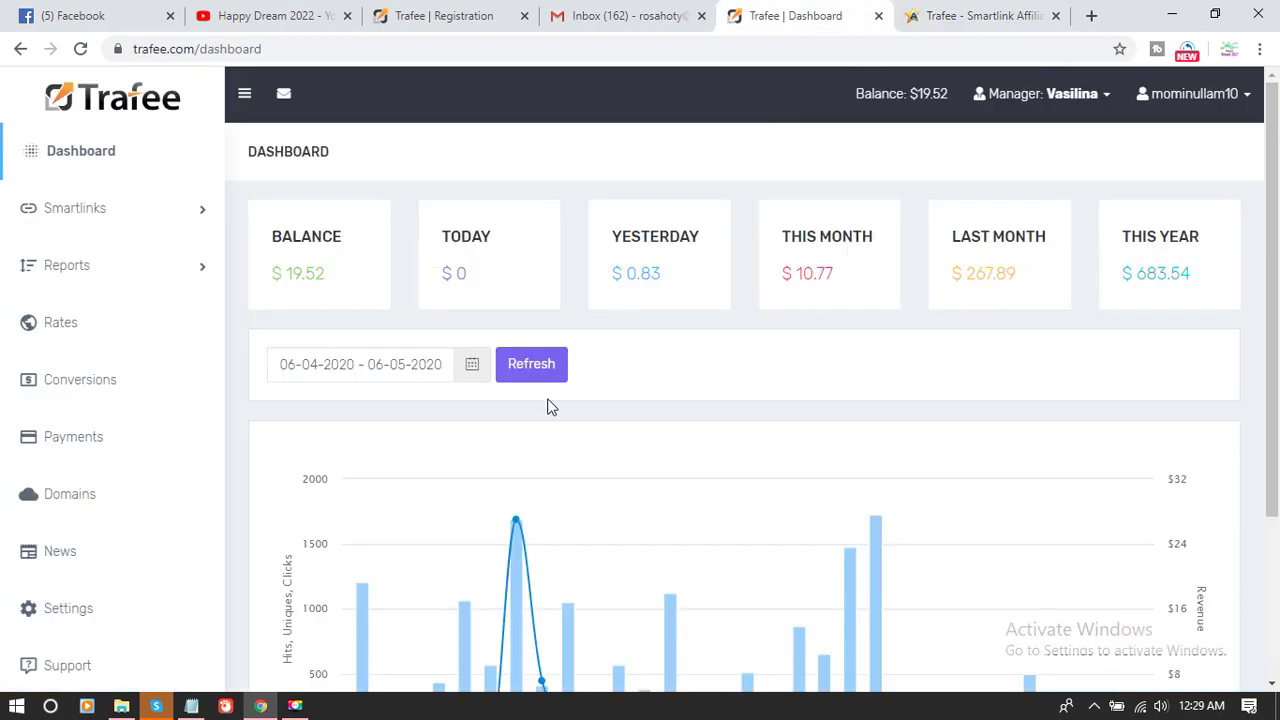
click(63, 205)
click(116, 264)
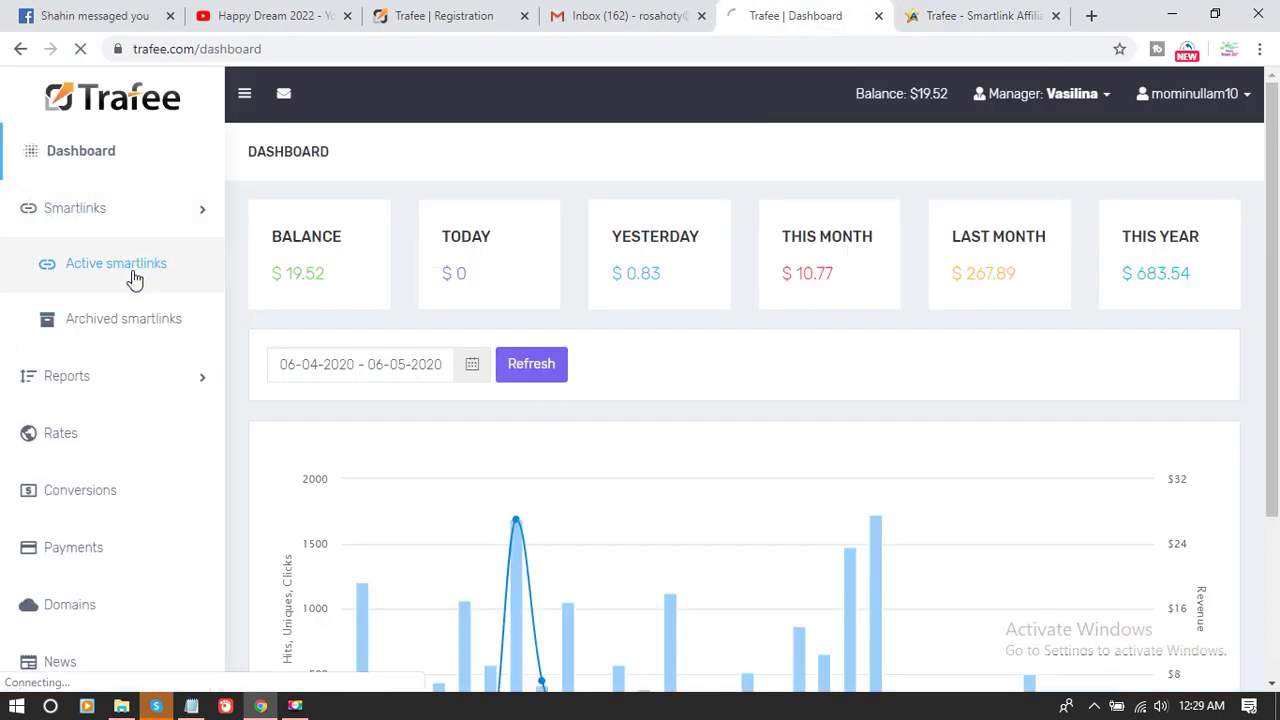
click(540, 229)
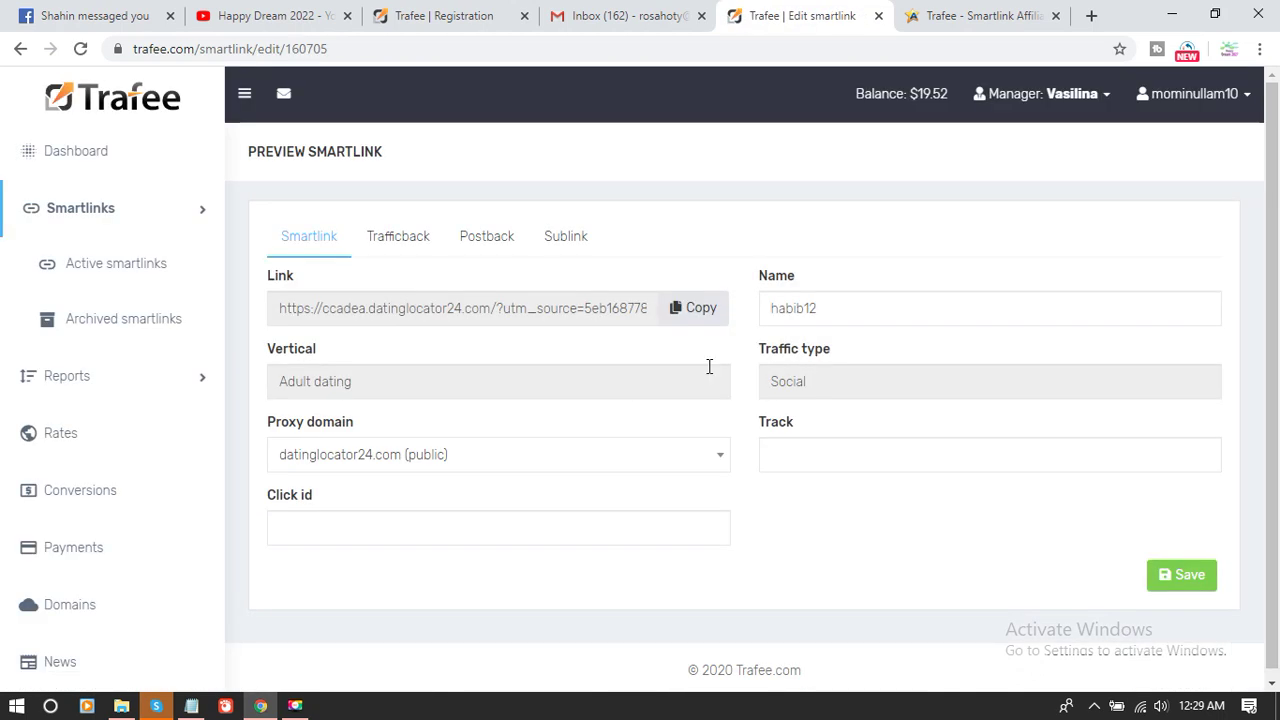
click(125, 266)
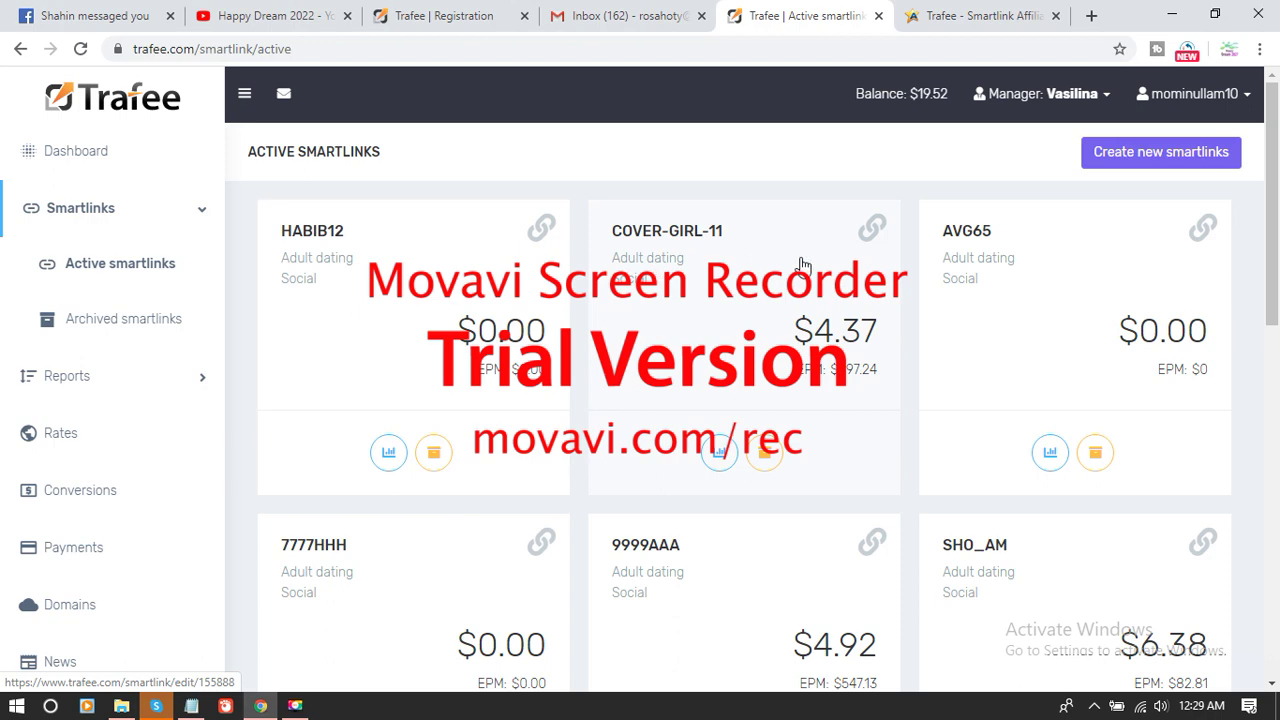
scroll(1065, 298, down, 3)
scroll(1067, 298, down, 3)
scroll(1067, 298, up, 6)
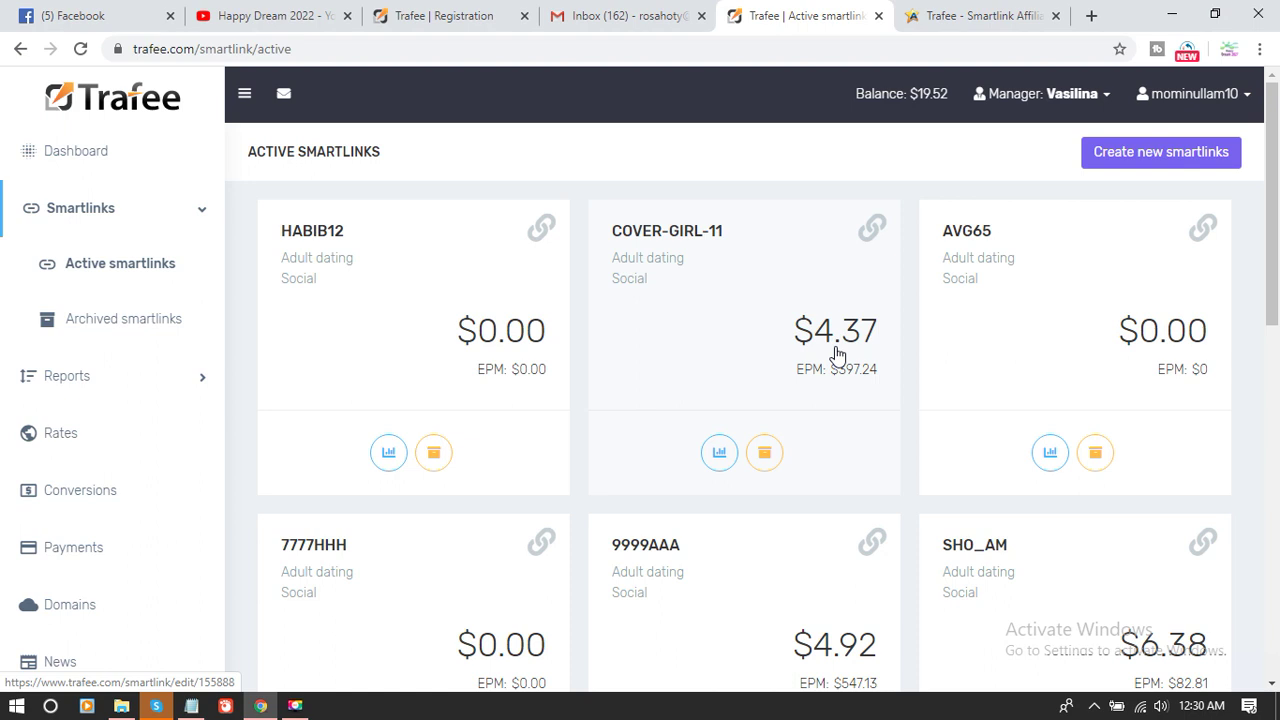
scroll(837, 355, down, 6)
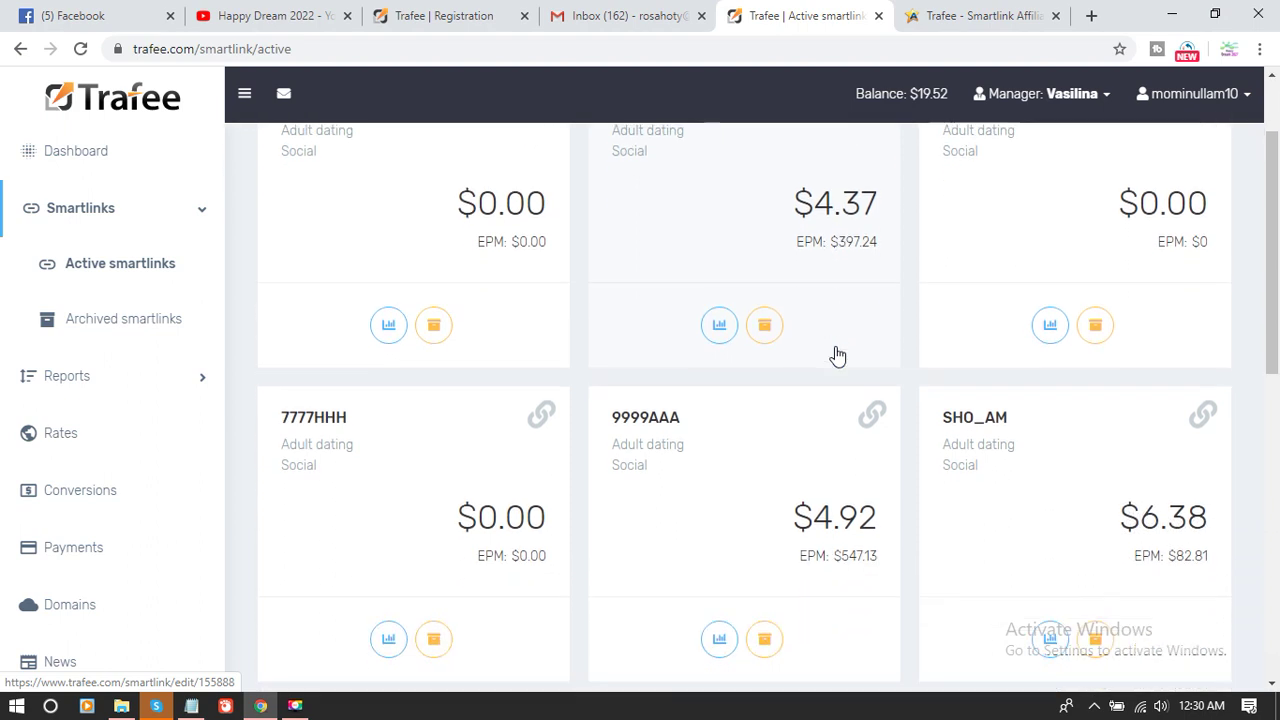
scroll(837, 355, down, 2)
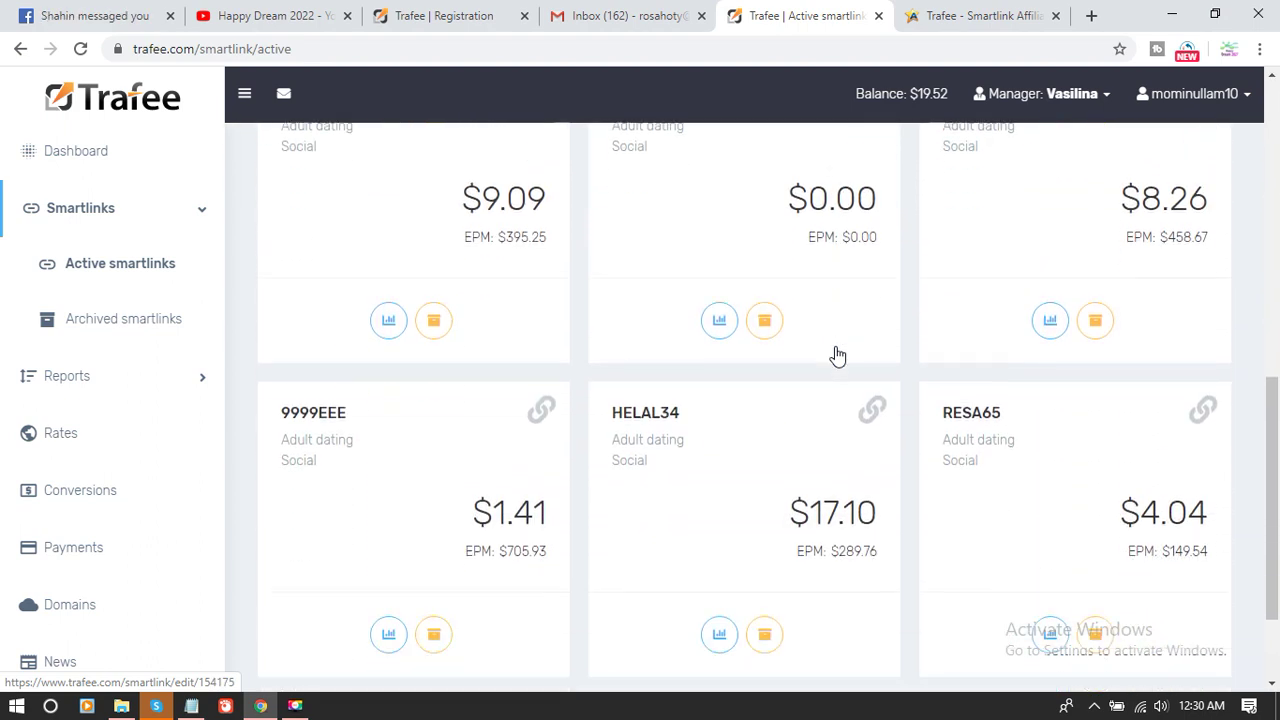
scroll(905, 295, up, 9)
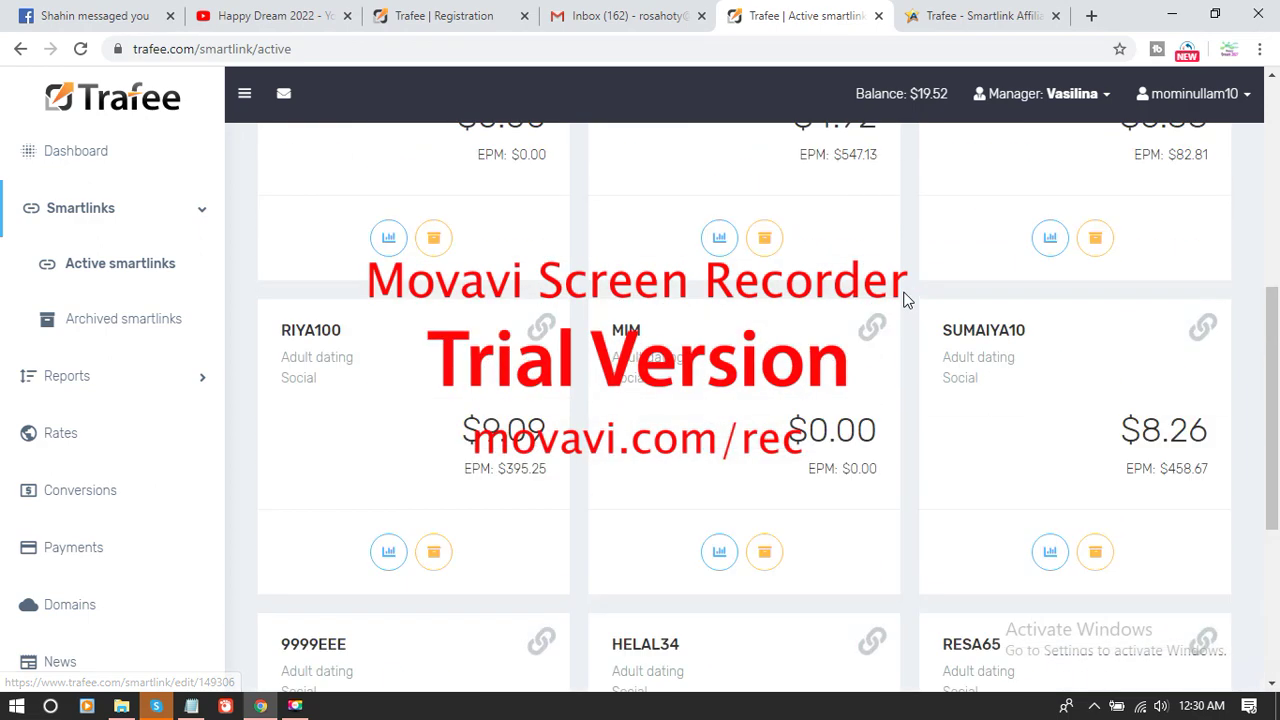